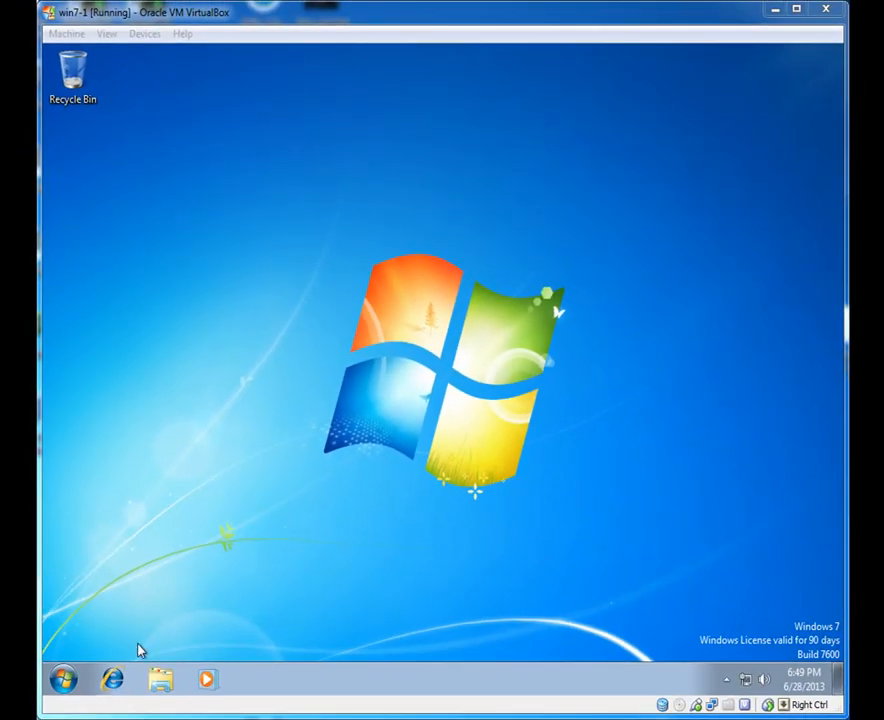
Step: Launch Internet Explorer, postpone its first-run setup with Ask me later, and close the upgrade tab
click(110, 683)
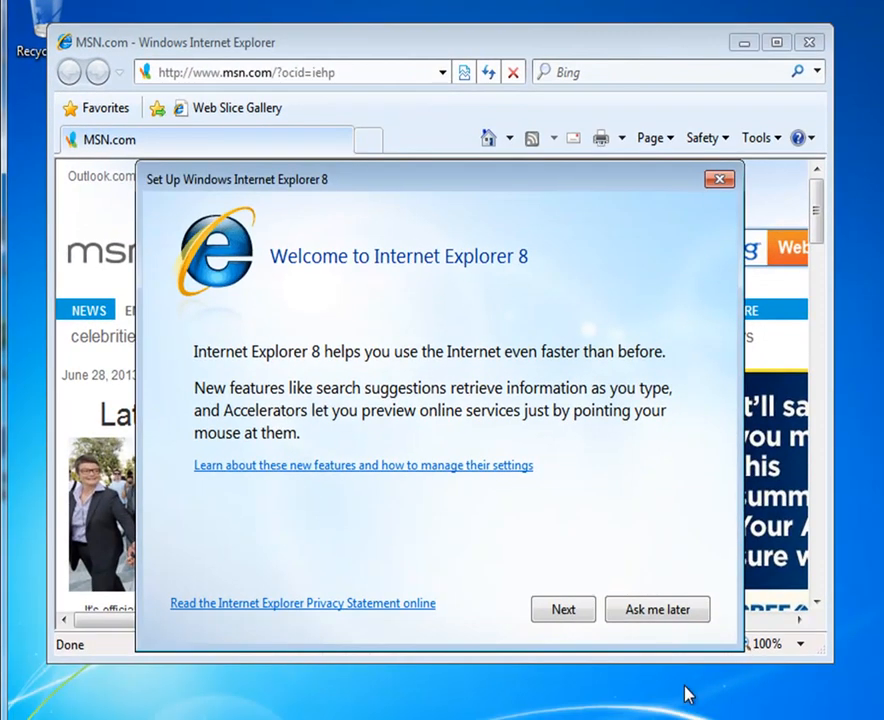
click(655, 612)
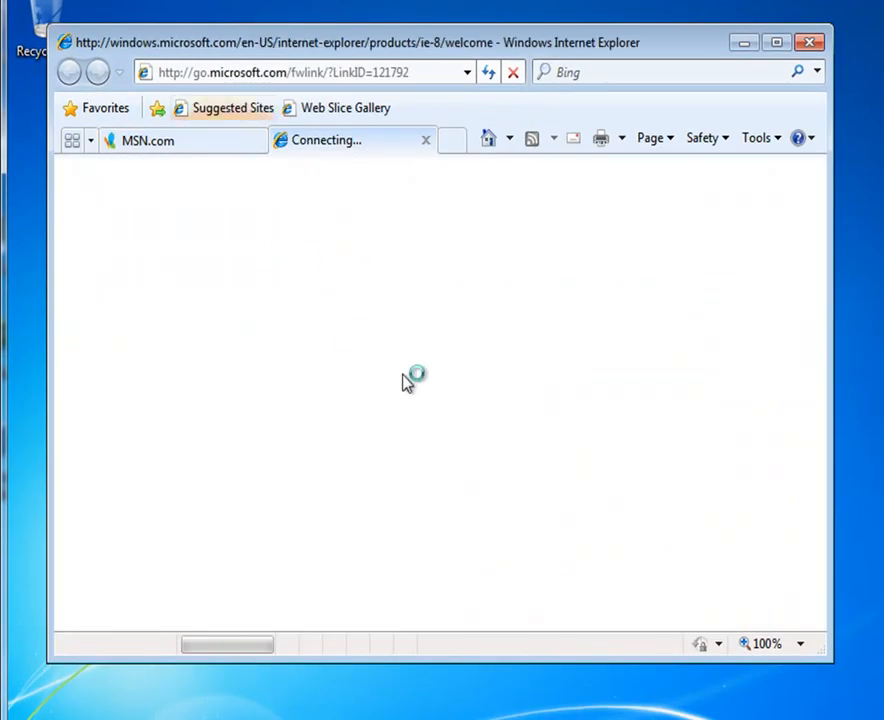
click(428, 145)
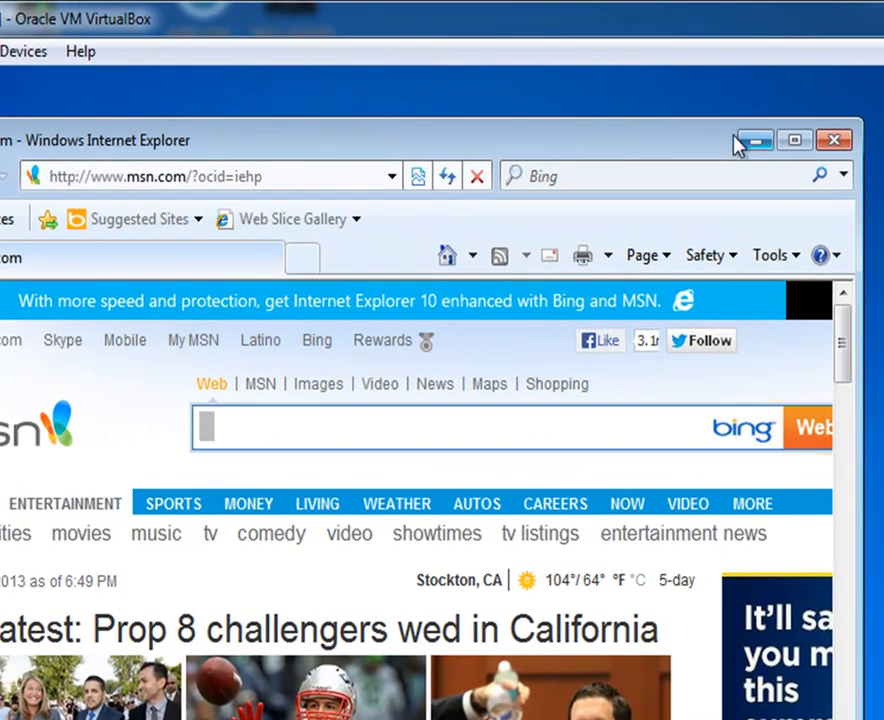
Step: Maximize the browser, go to apache.org, and open the mirrors.sonic.net mirror from the Download page
click(799, 148)
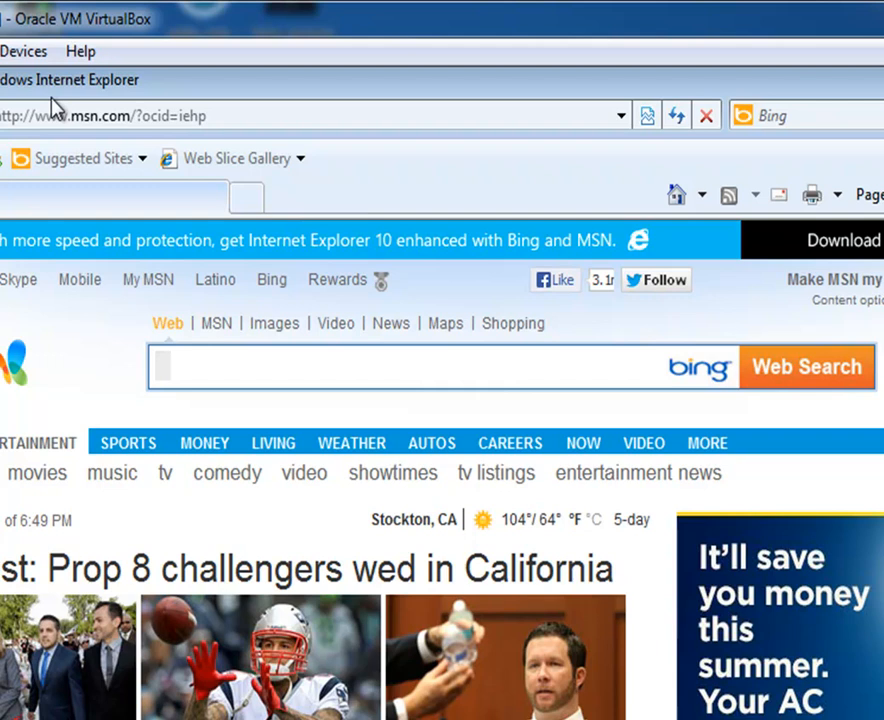
click(113, 110)
text(apach)
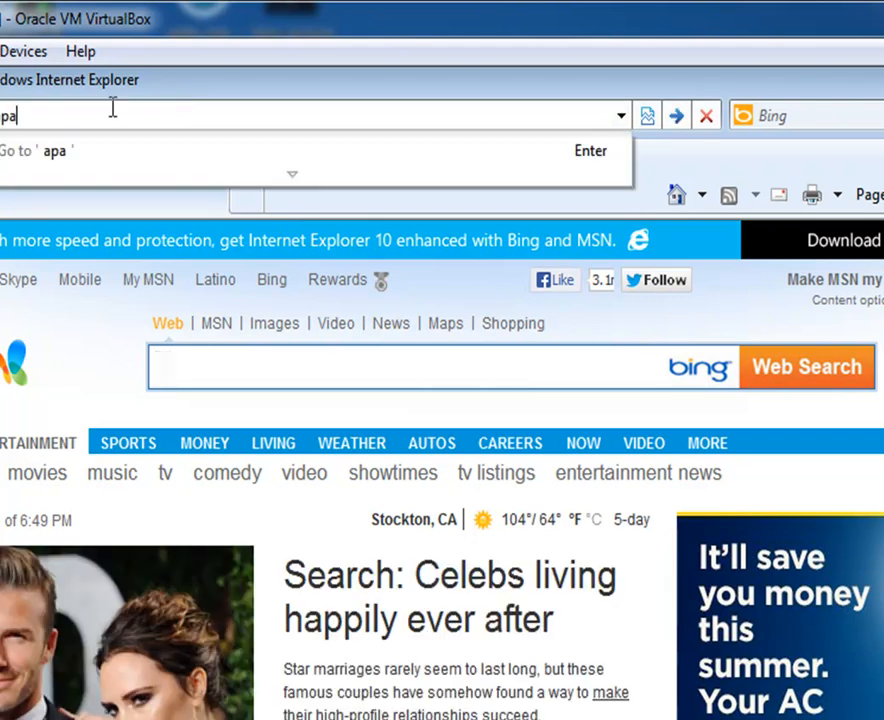
text(e.org)
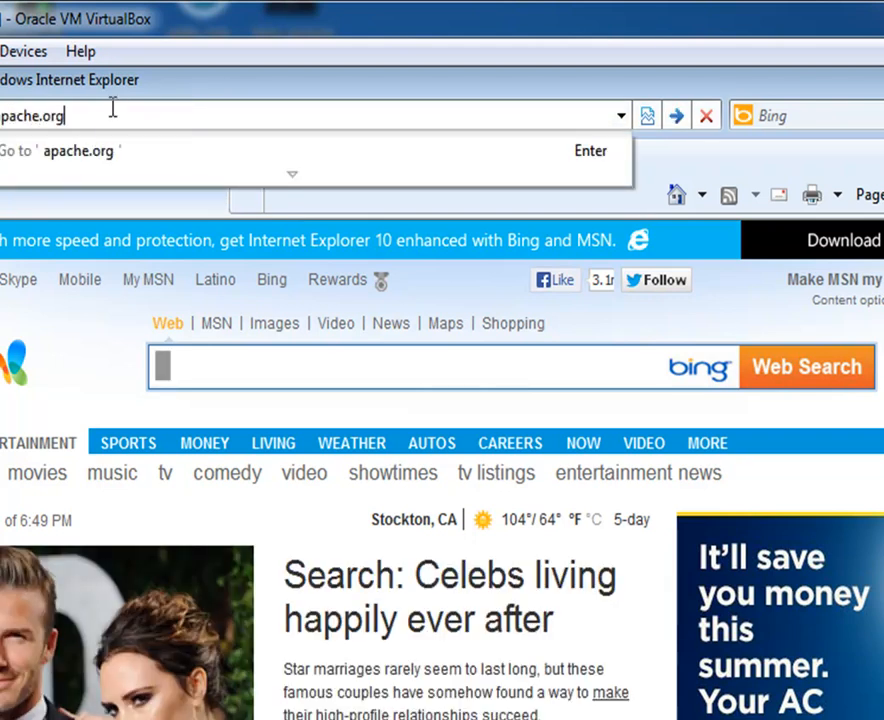
key(Return)
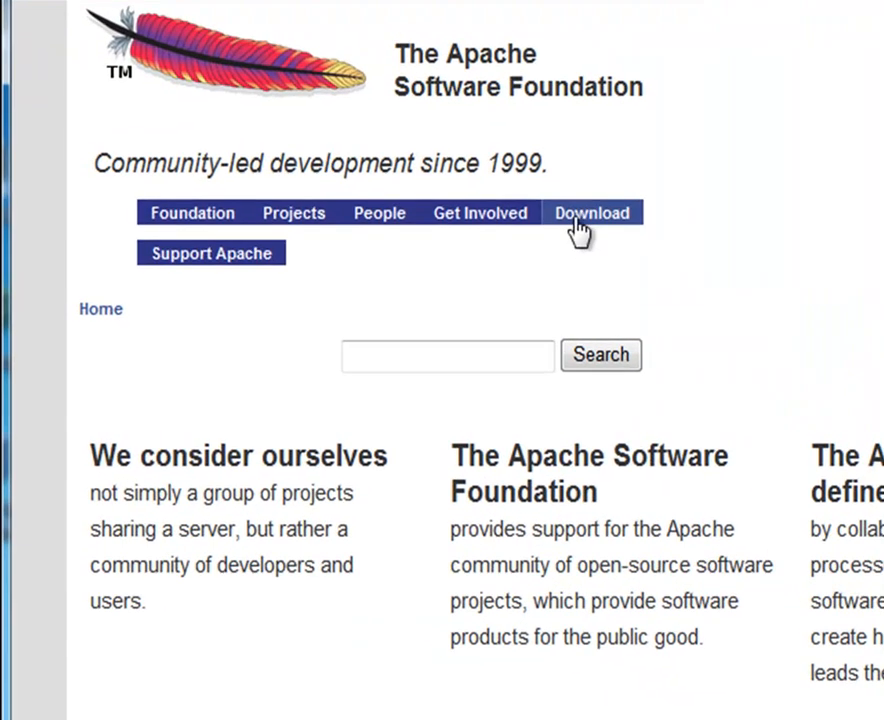
click(360, 273)
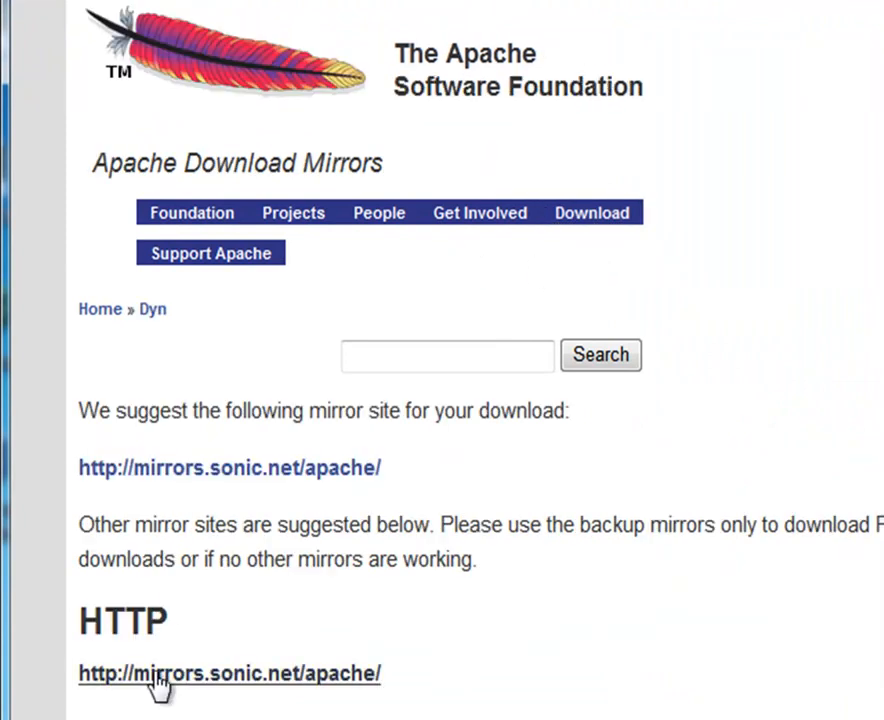
click(184, 673)
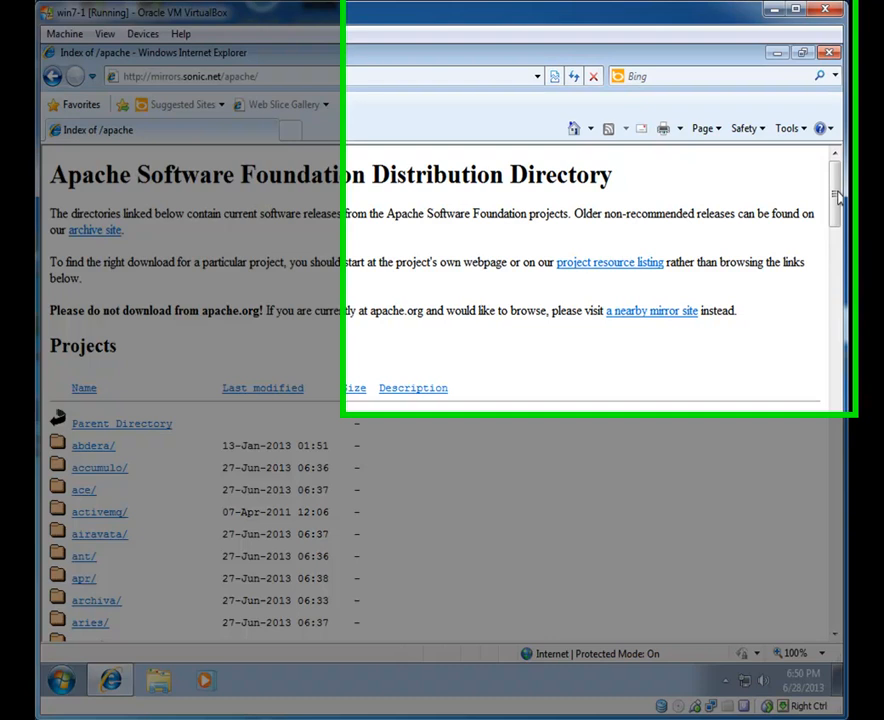
Step: Browse the mirror to httpd/binaries/win32 and scroll down to the MSI installer list
drag(835, 183, 833, 290)
drag(853, 508, 845, 615)
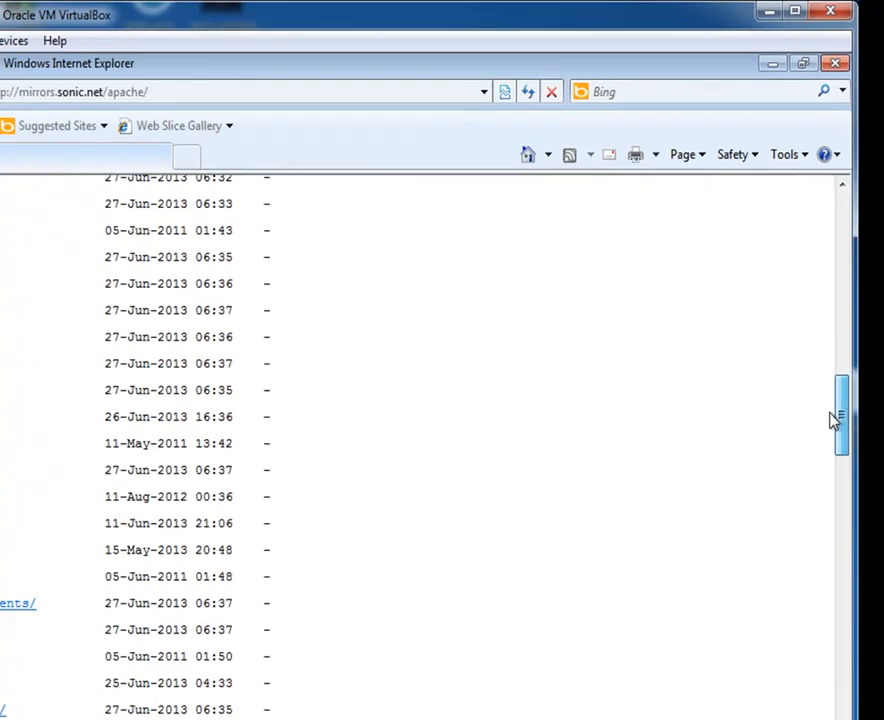
drag(835, 420, 838, 426)
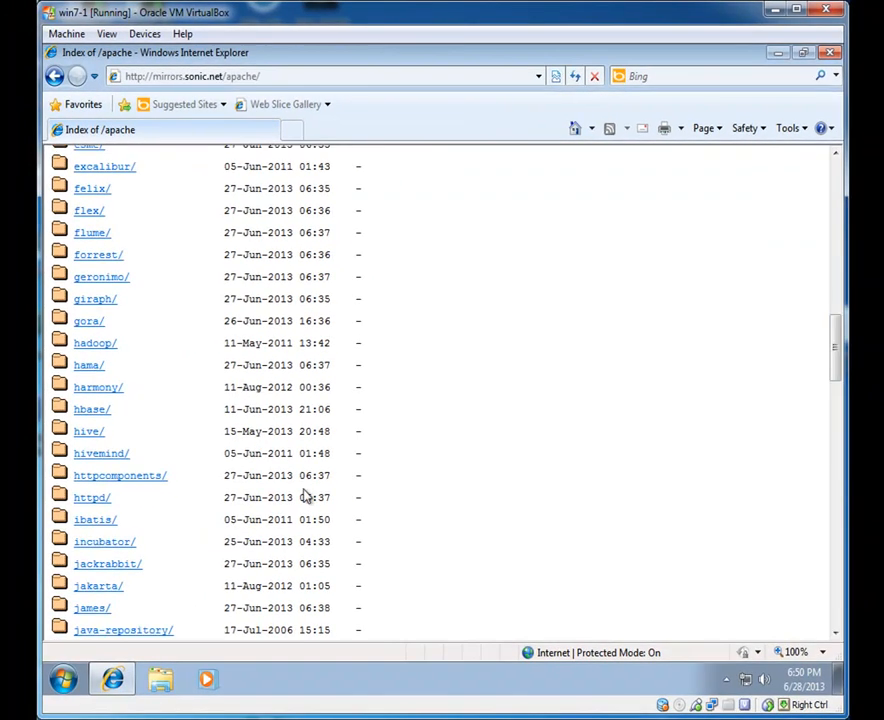
click(91, 498)
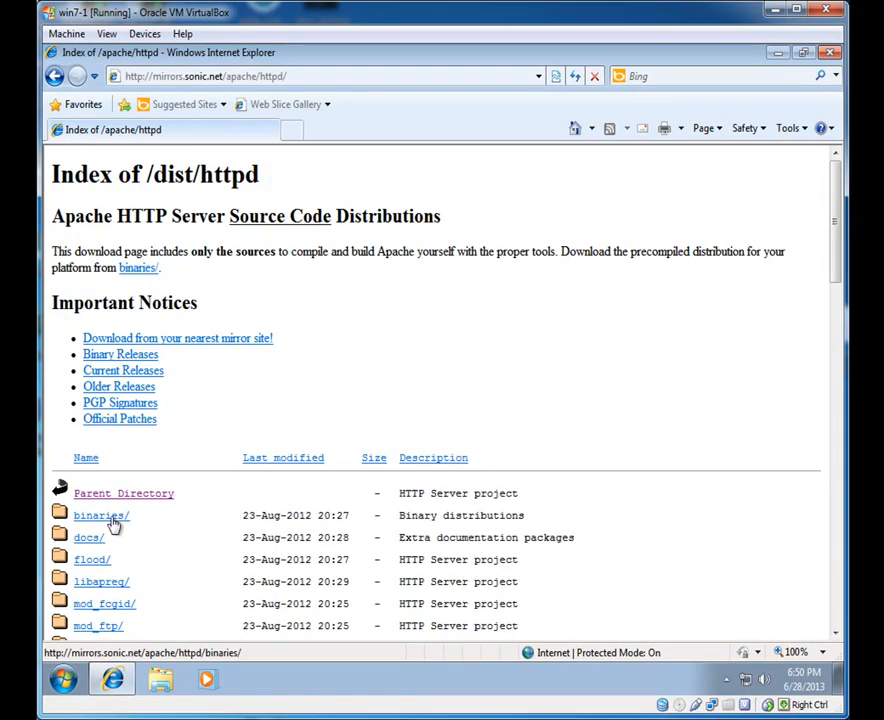
click(112, 519)
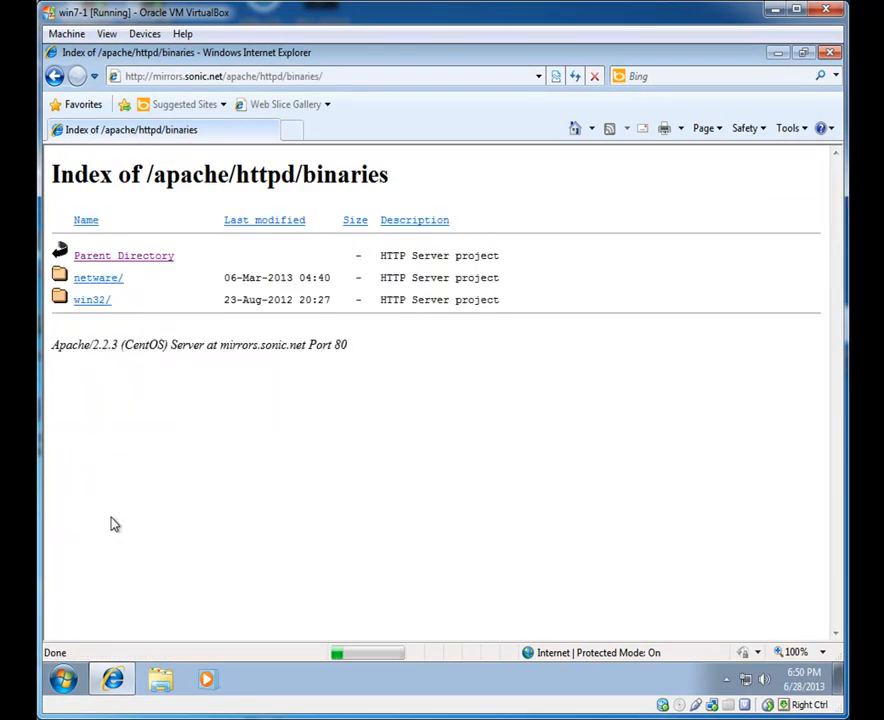
click(88, 305)
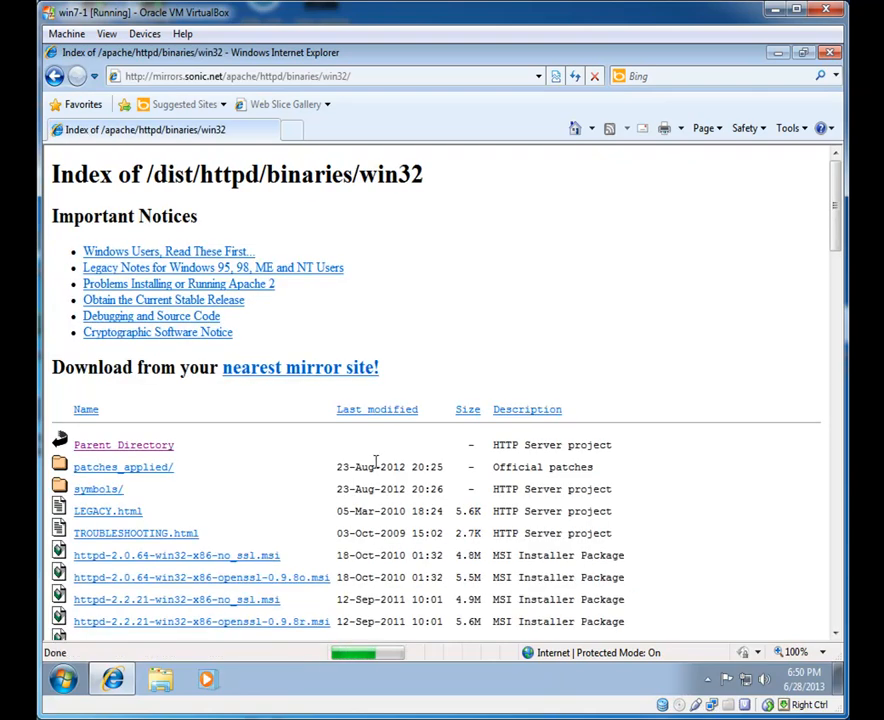
drag(838, 222, 838, 279)
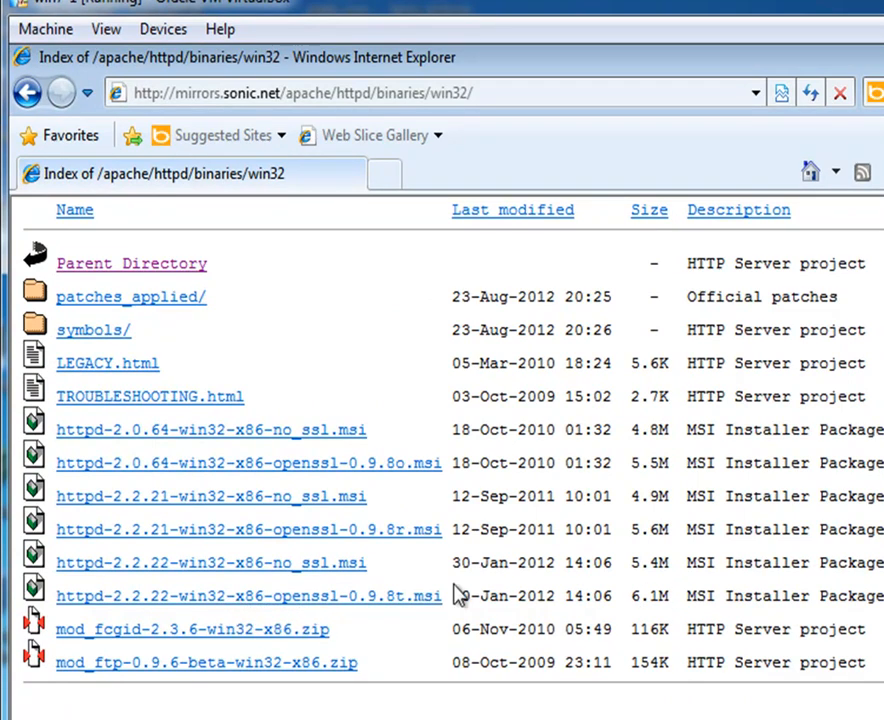
Step: Save httpd-2.2.22-win32-x86-openssl-0.9.8t.msi to the Desktop
click(398, 600)
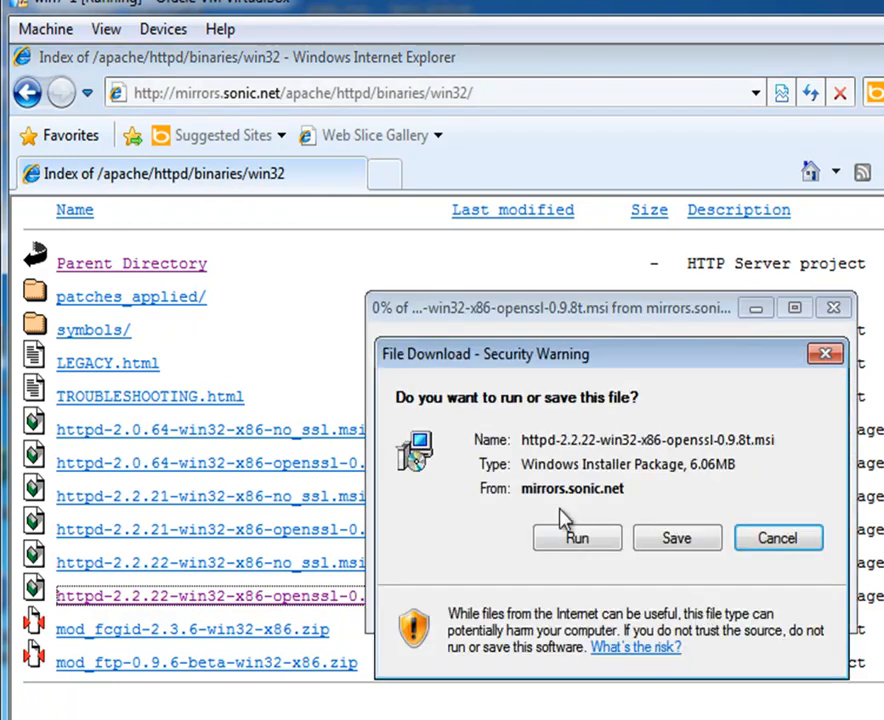
click(686, 541)
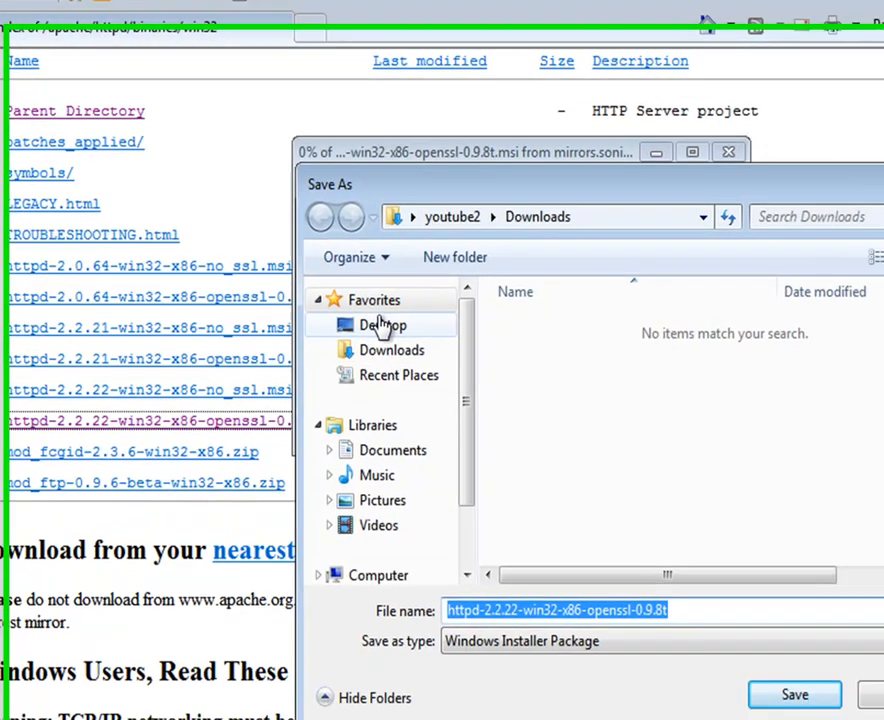
click(383, 326)
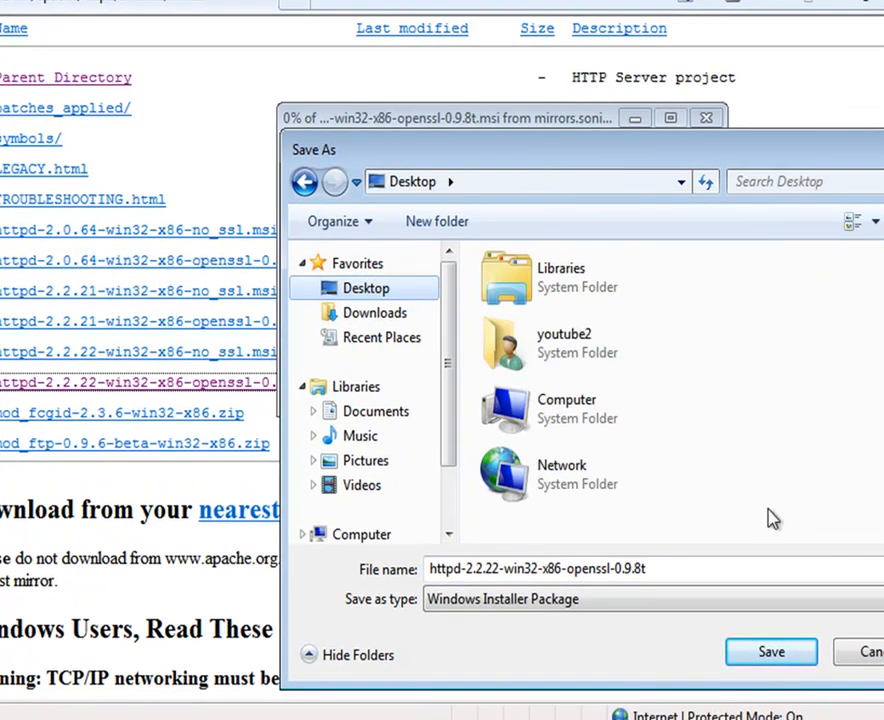
click(795, 694)
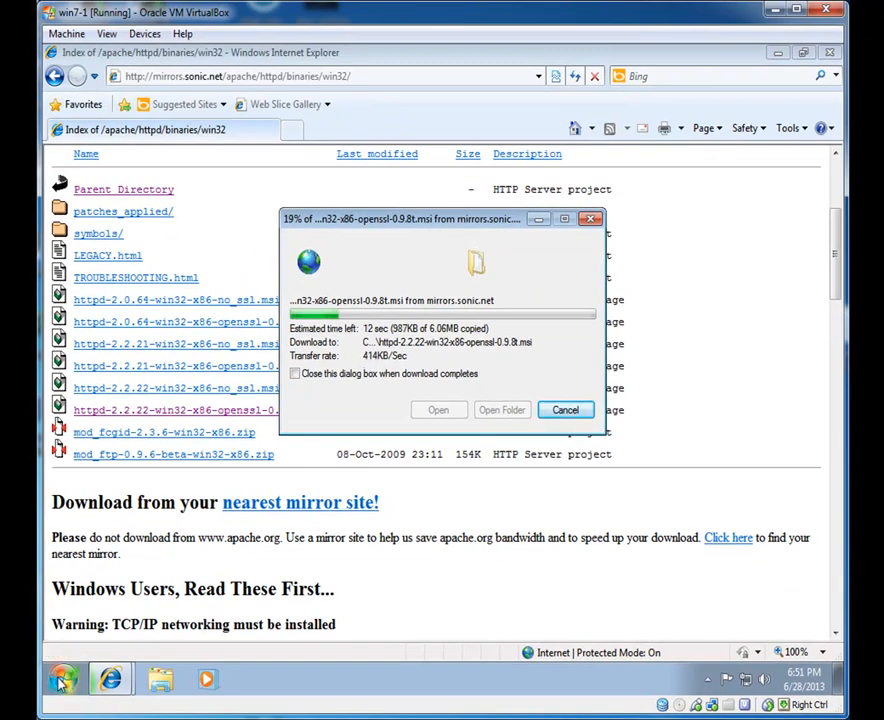
click(62, 680)
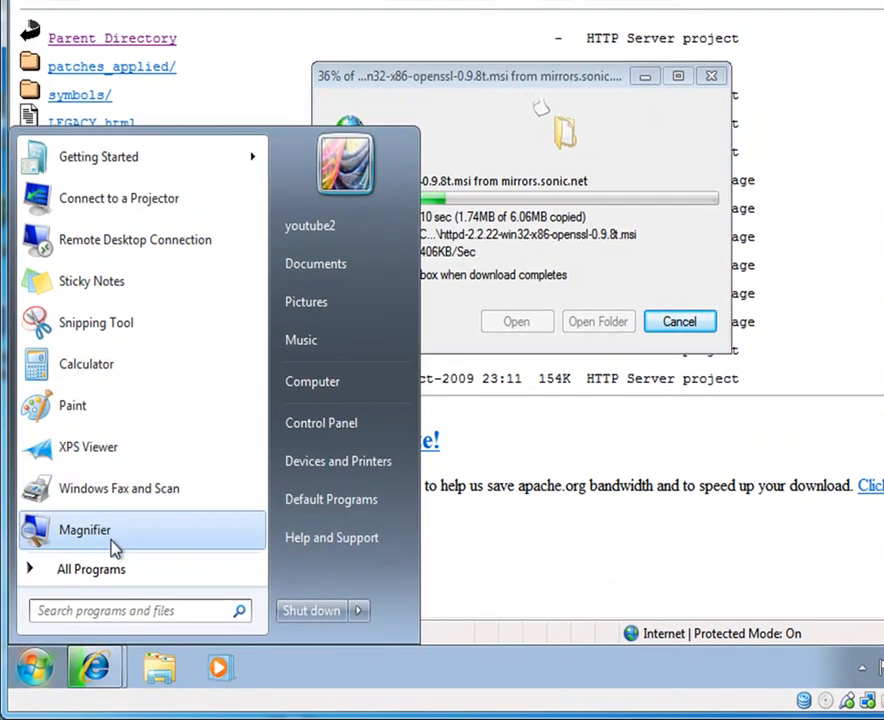
Step: Inspect the Internet Explorer shortcut's properties without changes, then close the finished download window
click(95, 569)
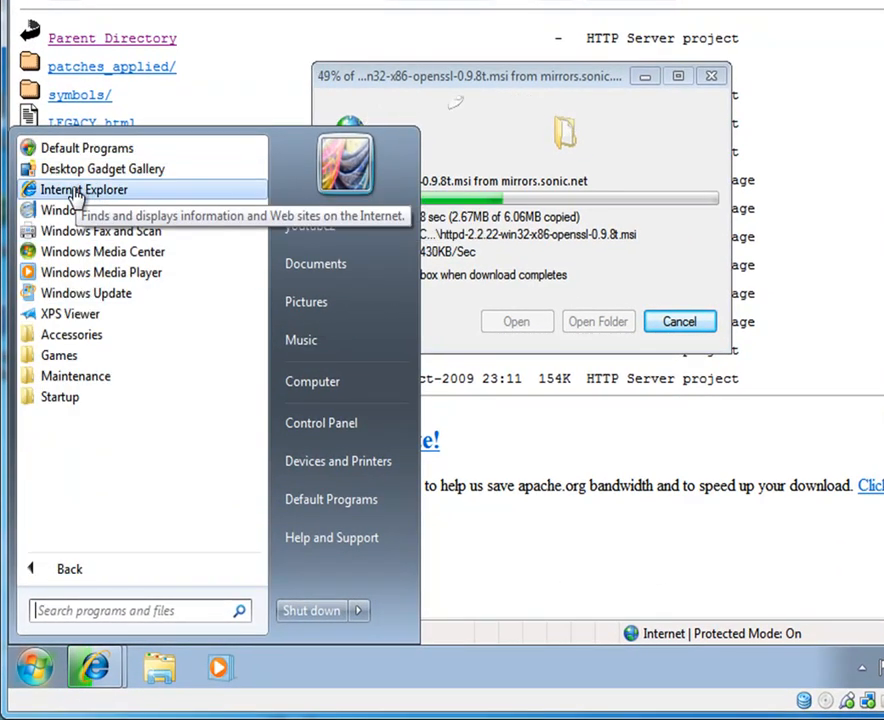
right_click(75, 193)
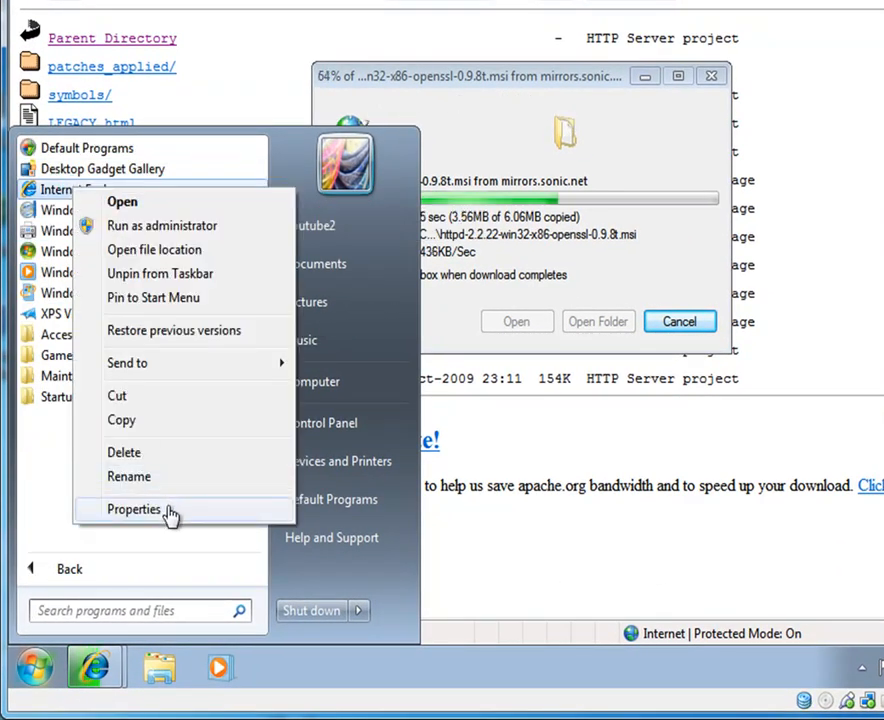
click(134, 509)
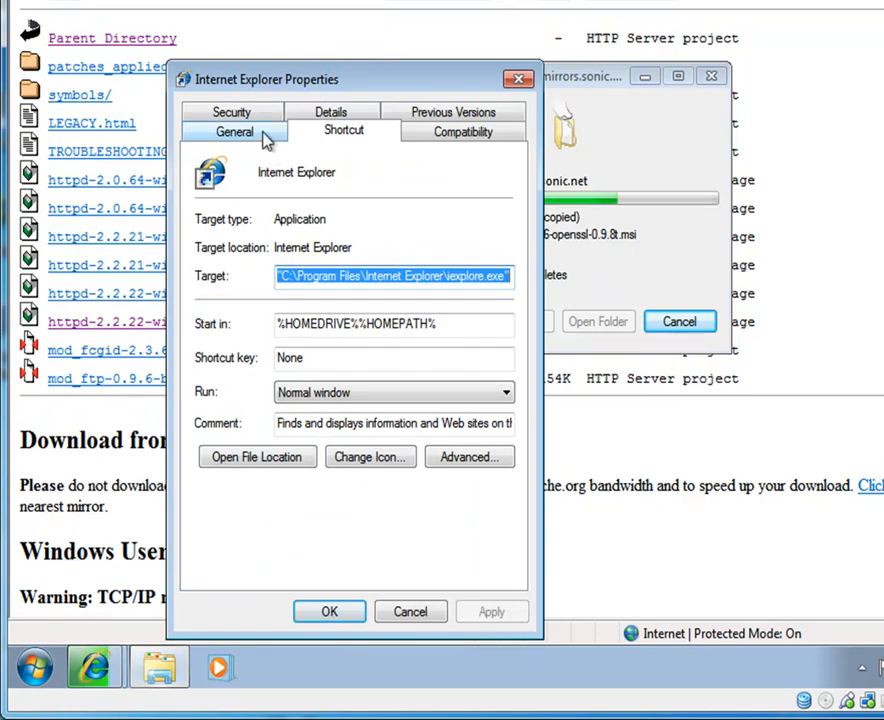
click(236, 133)
click(518, 78)
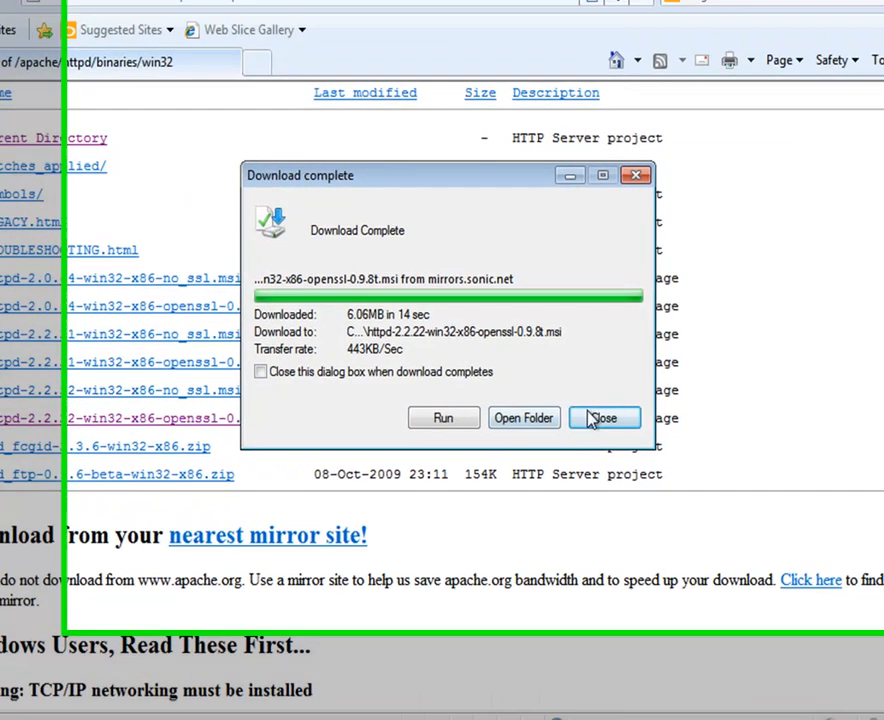
click(601, 418)
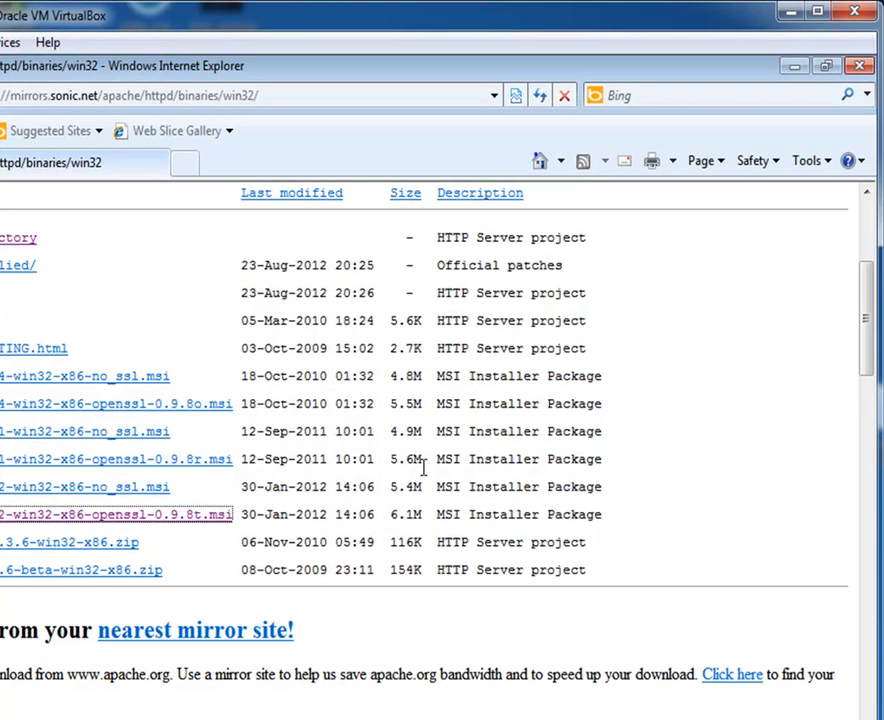
click(821, 165)
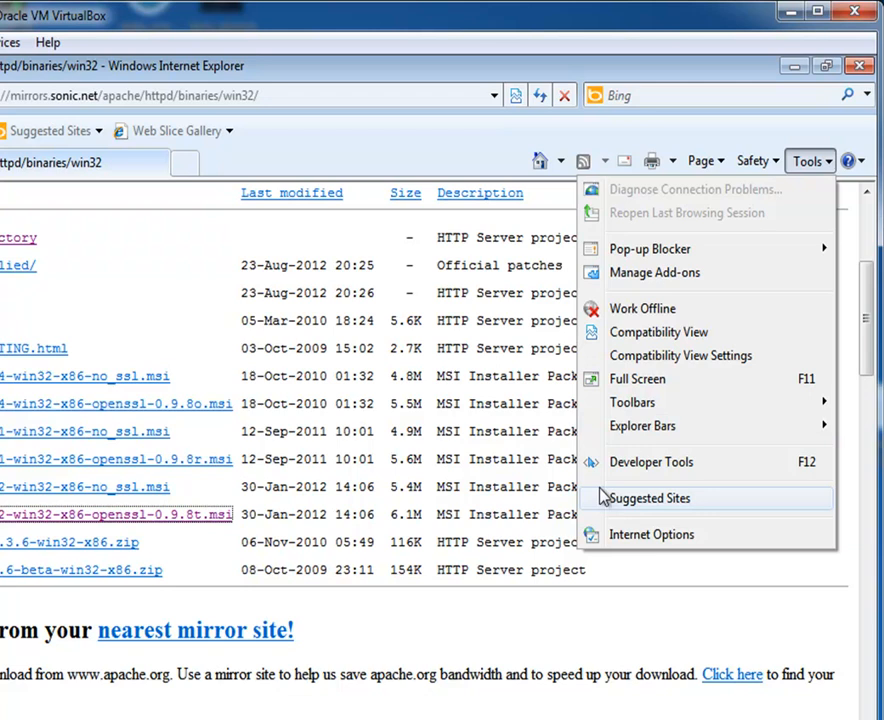
click(667, 540)
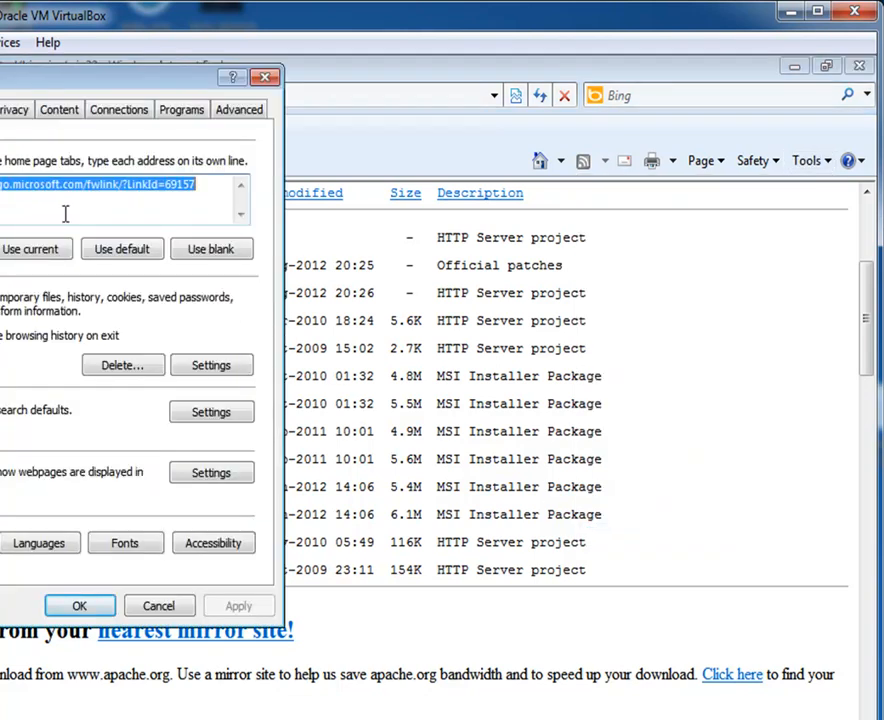
key(BackSpace)
text(google.com)
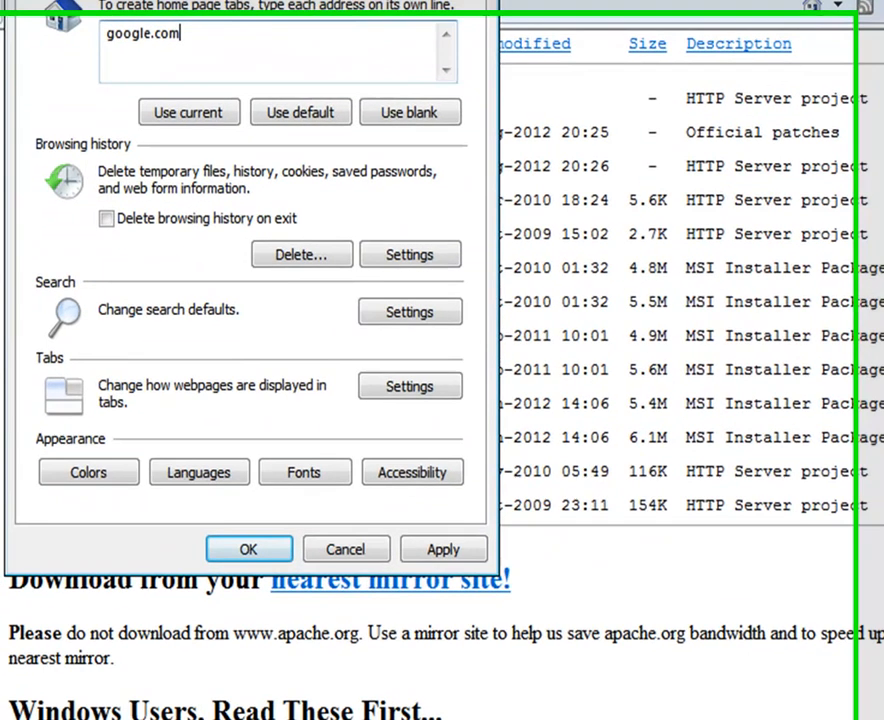
click(460, 540)
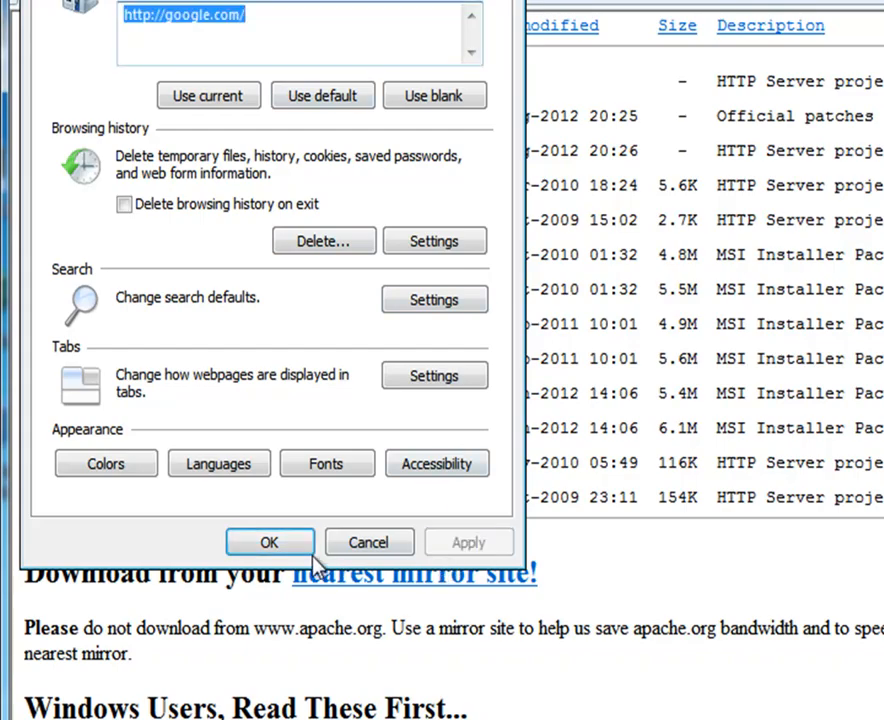
click(269, 541)
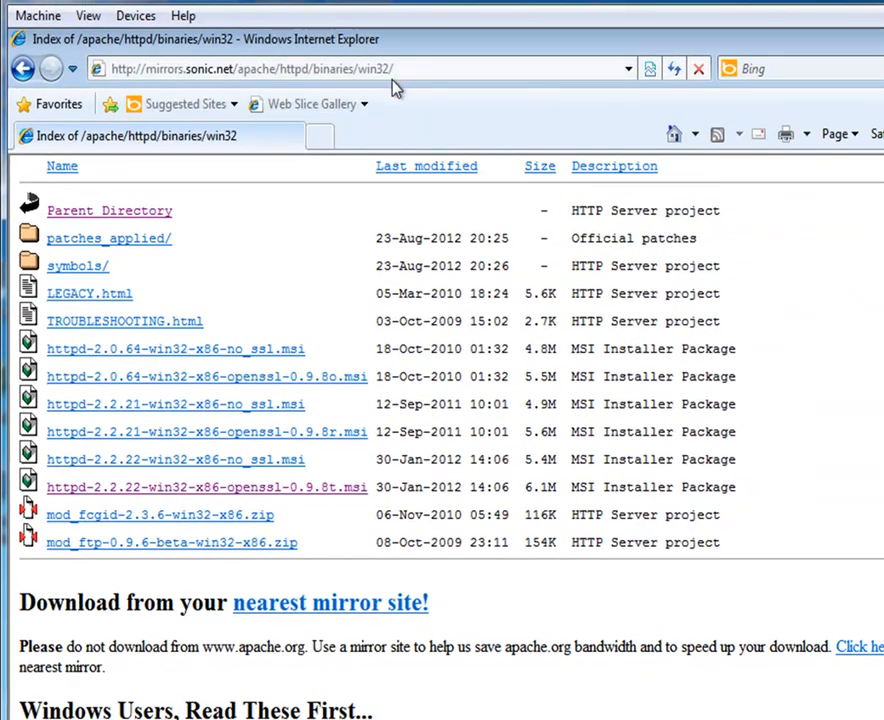
Step: Go to php.net and open its downloads page
click(428, 40)
text(php)
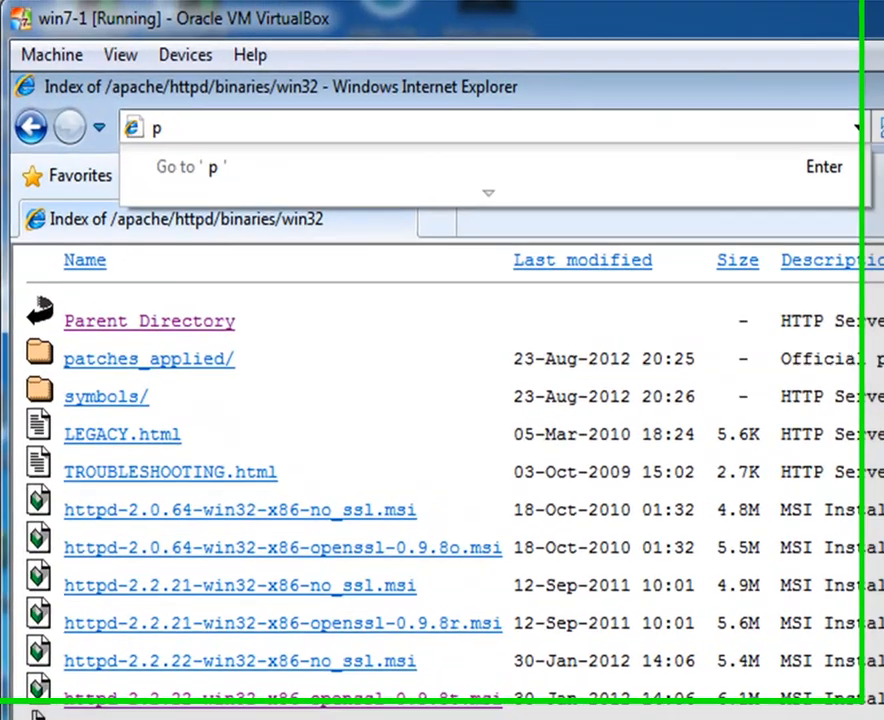
text(.net)
key(Return)
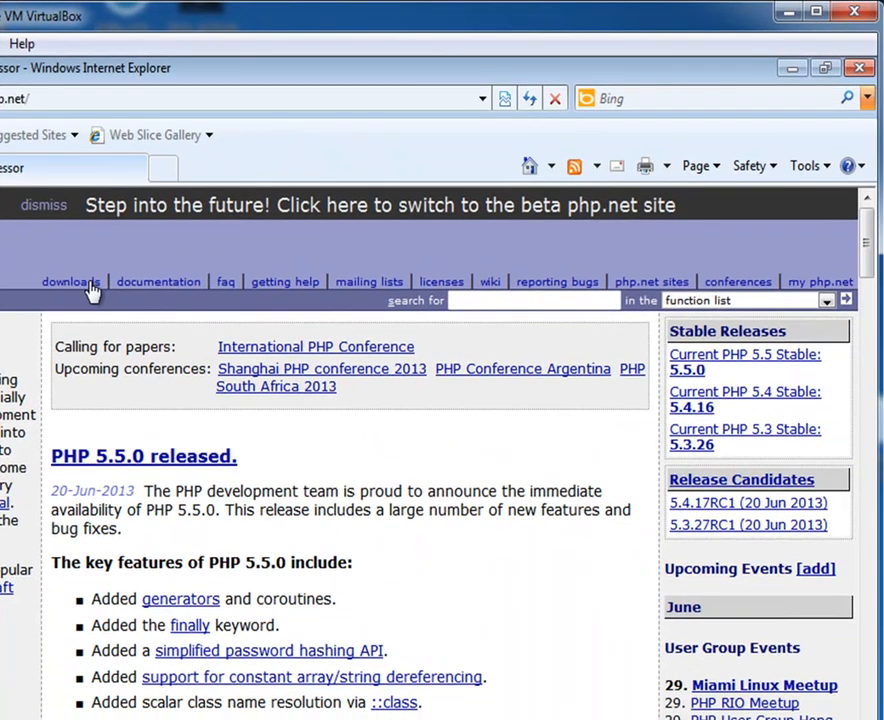
click(75, 283)
scroll(871, 254, down, 2)
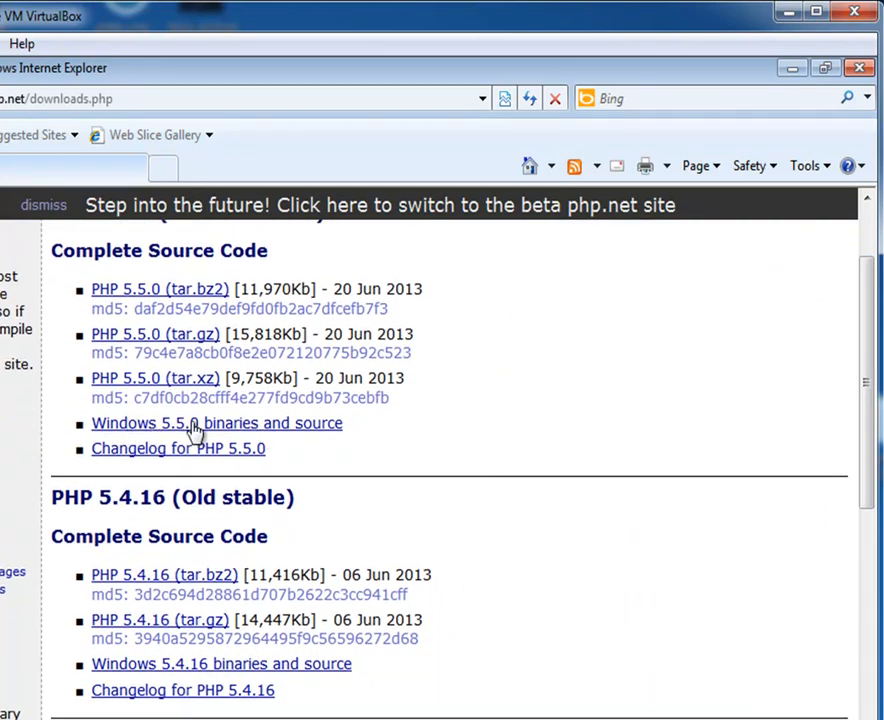
Step: Open the Windows binaries page and scroll to the PHP 5.3.26 VC9 x86 Thread Safe Installer
click(314, 430)
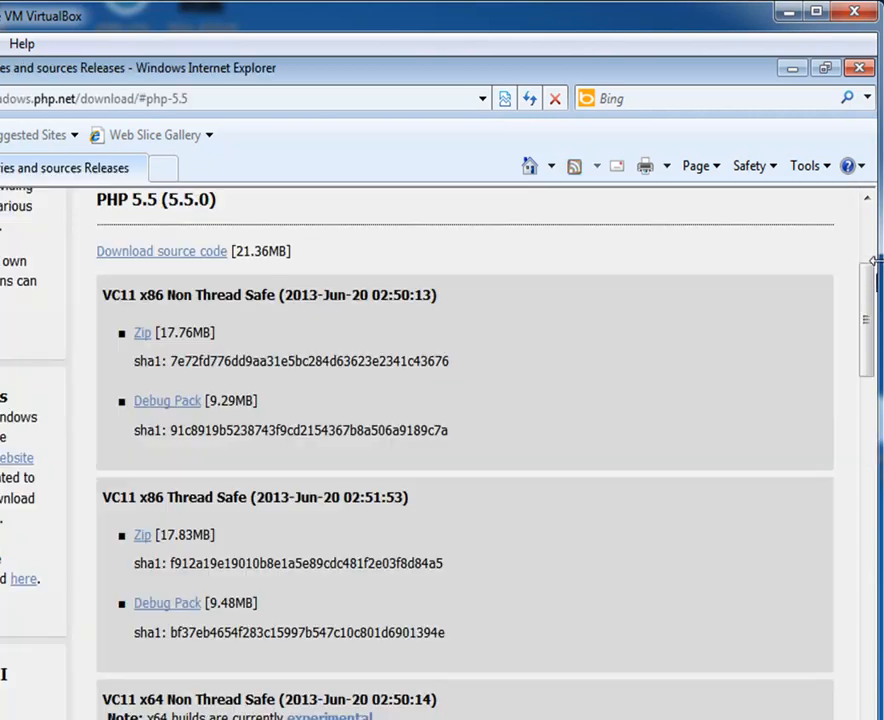
drag(872, 288, 874, 337)
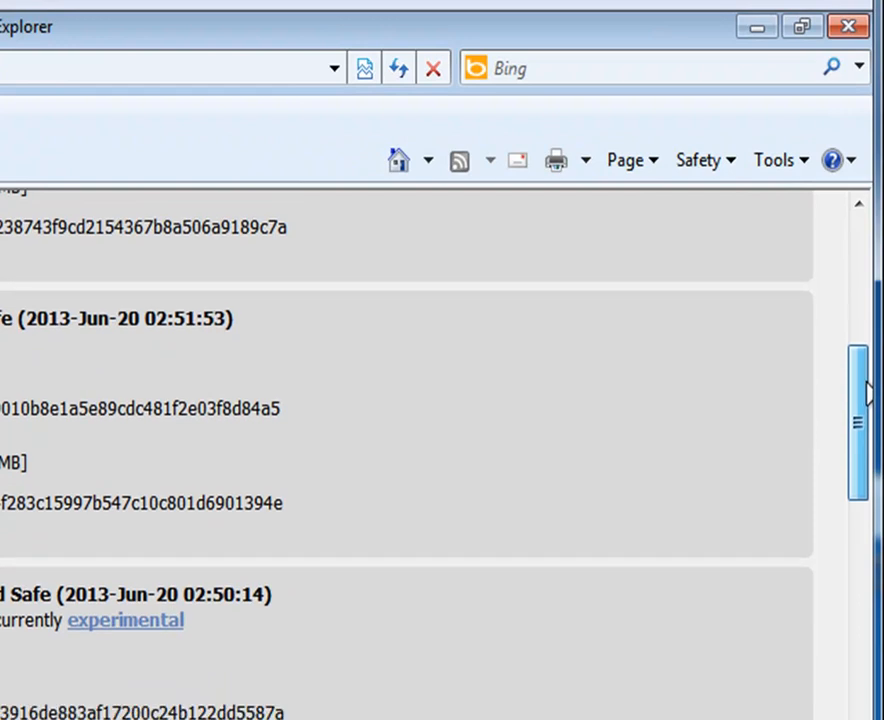
drag(868, 393, 861, 688)
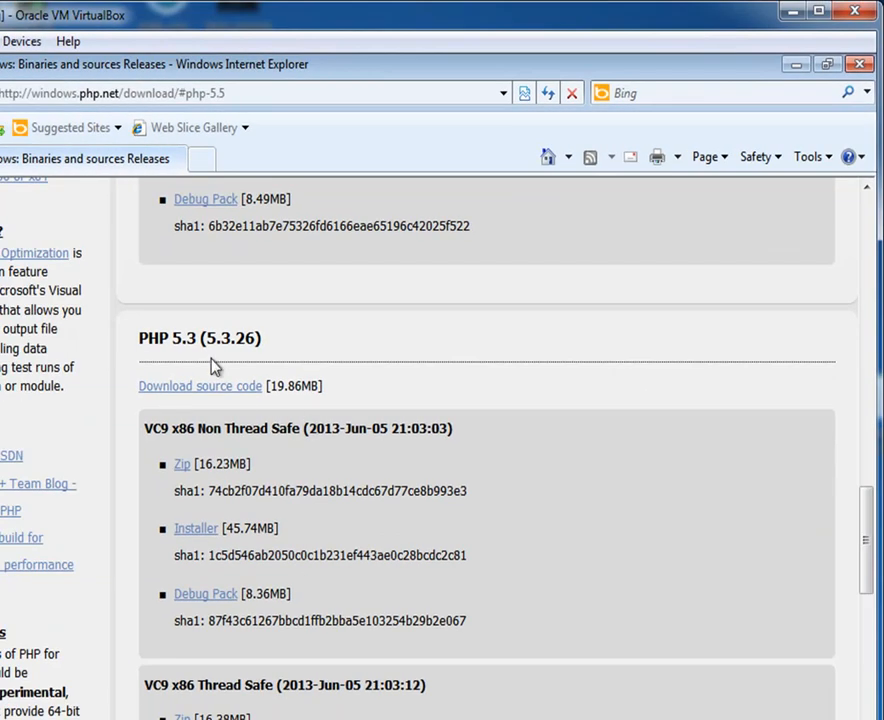
mouse_move(868, 545)
mouse_down()
mouse_move(868, 489)
mouse_move(868, 558)
mouse_up()
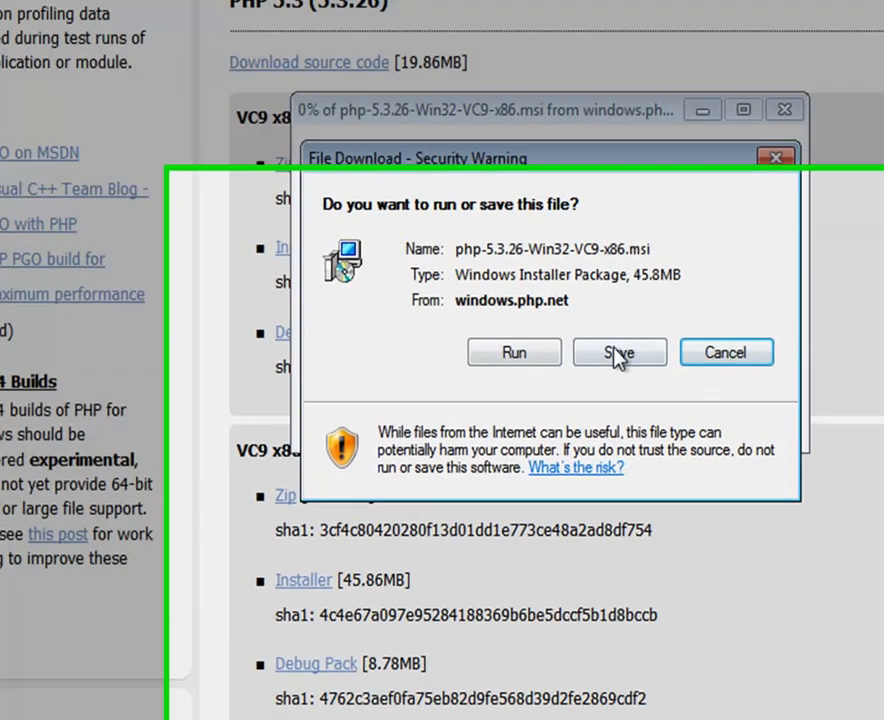
Step: Save the PHP 5.3.26 installer to the Desktop and bring the browser back to the front
click(676, 424)
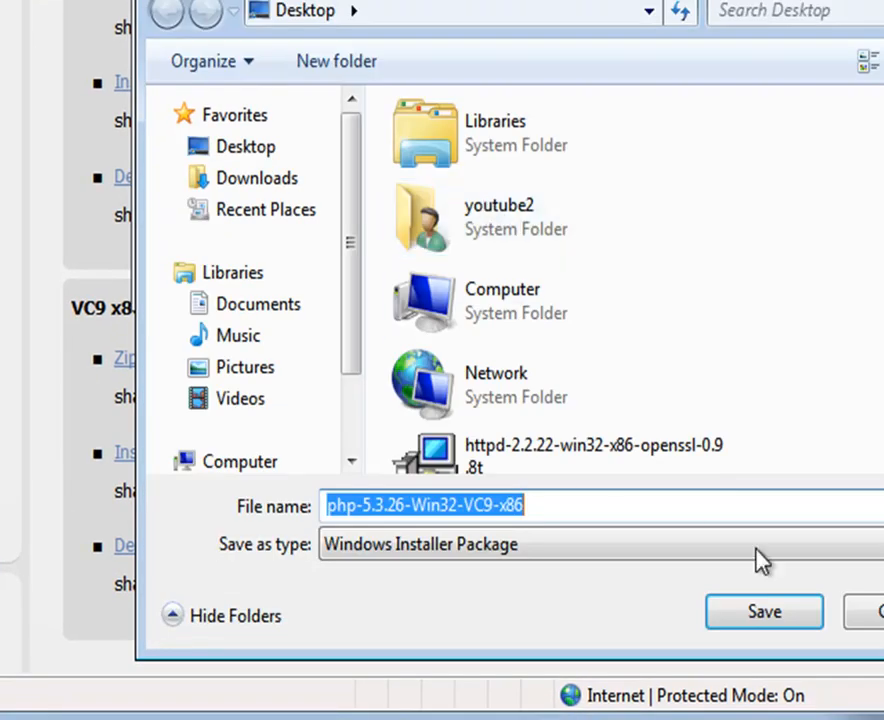
click(800, 613)
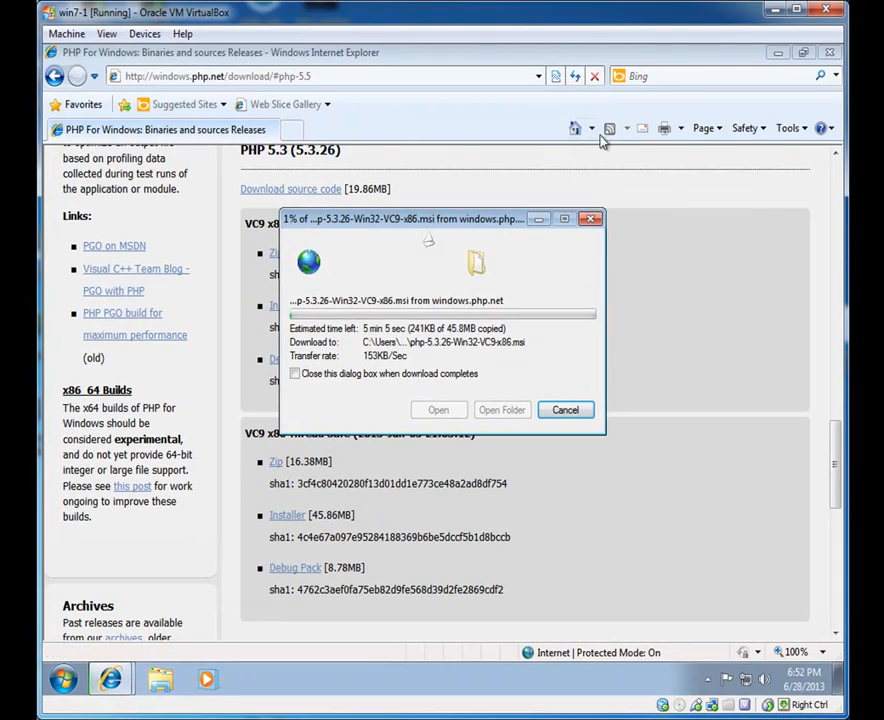
mouse_move(113, 690)
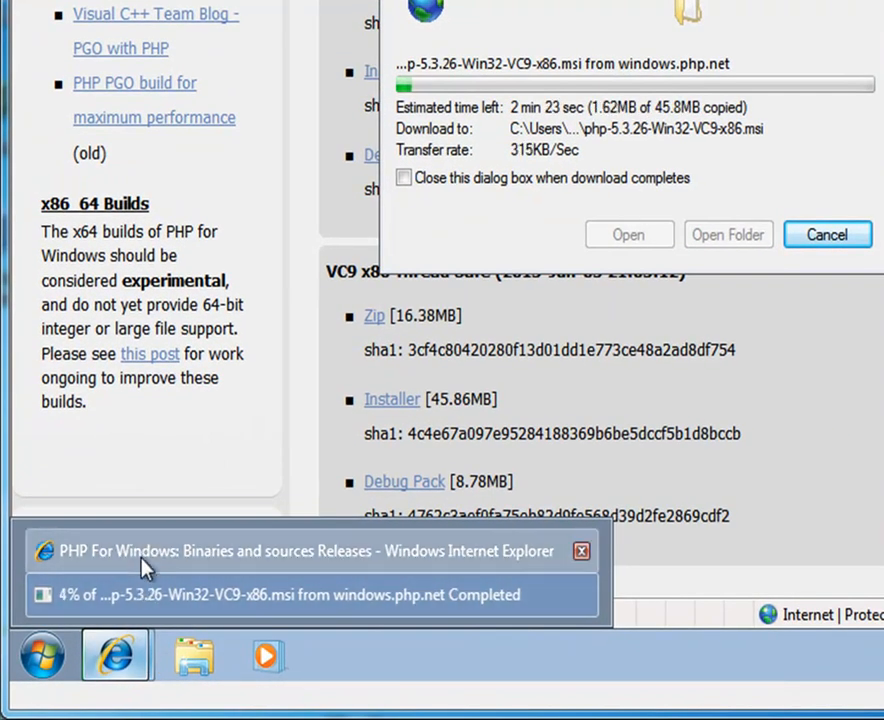
click(142, 553)
click(42, 655)
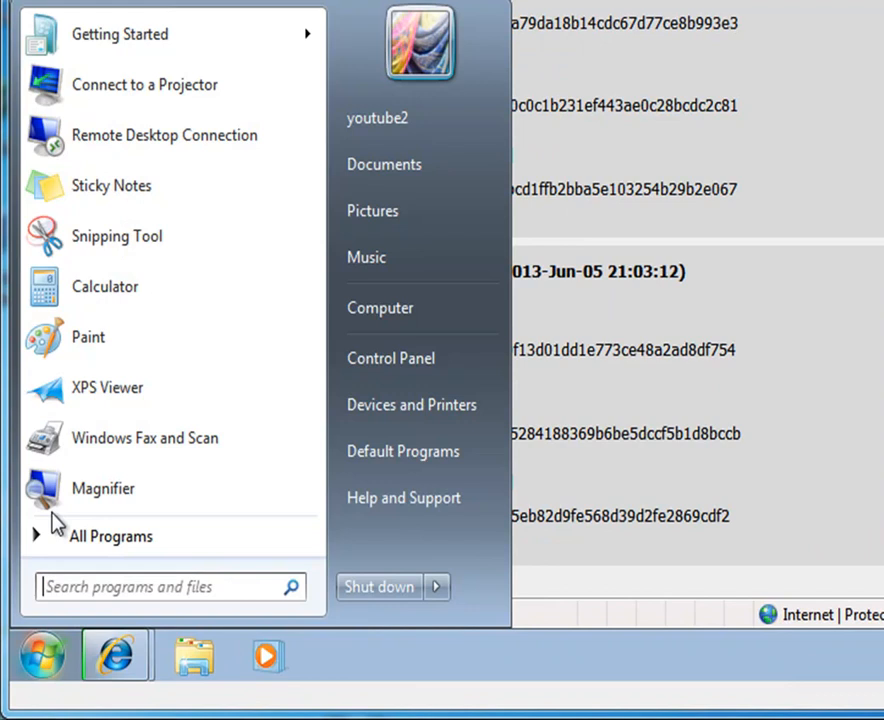
Step: Launch a new Internet Explorer window, load mysql.com maximized, and open the full home page
click(93, 545)
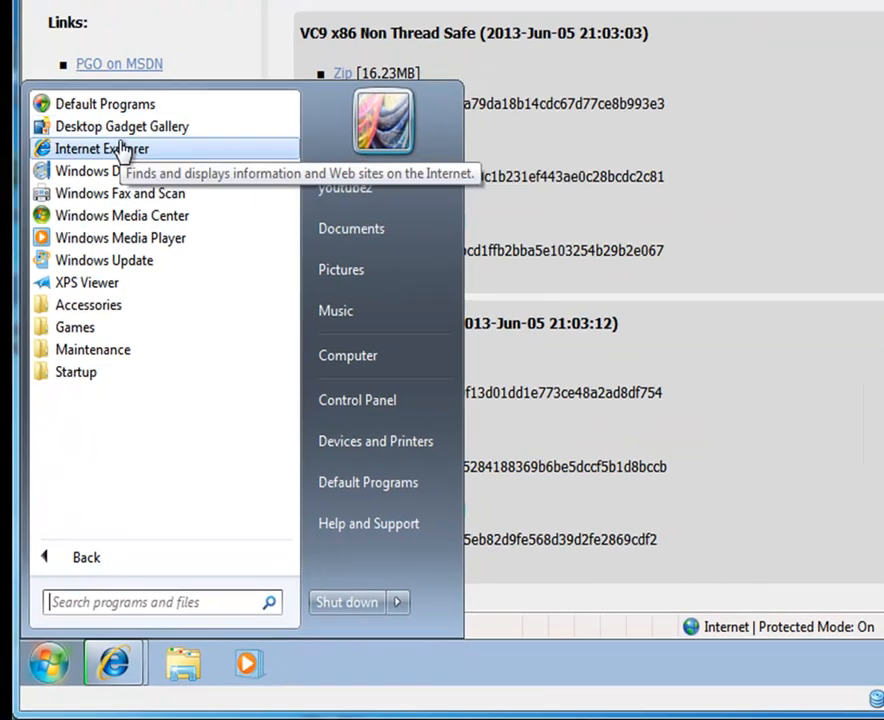
click(102, 74)
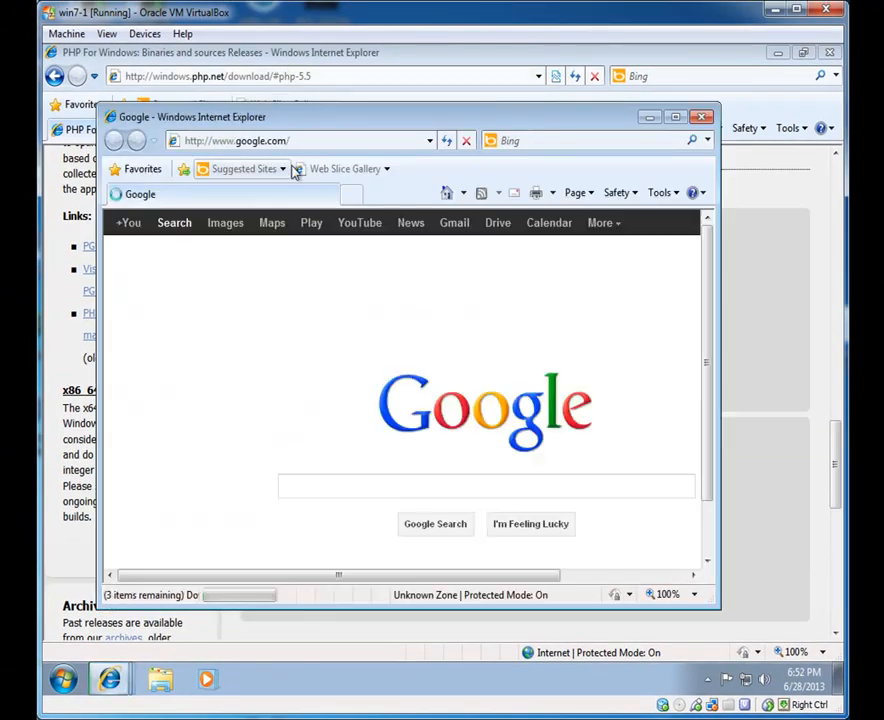
click(308, 141)
text(mys)
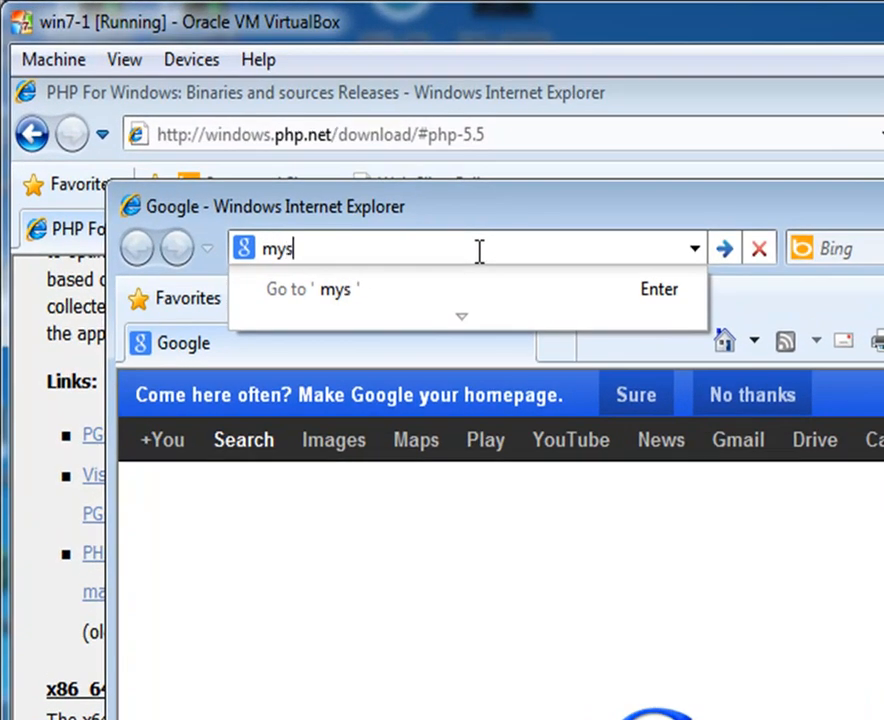
text(ql.cxo)
key(BackSpace)
key(BackSpace)
text(om)
key(Return)
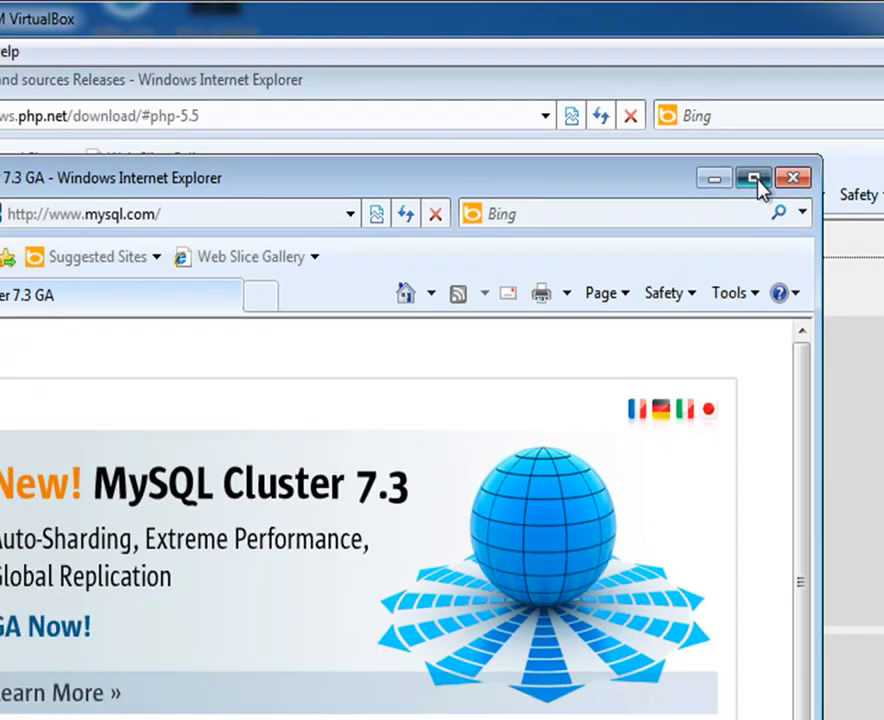
click(791, 207)
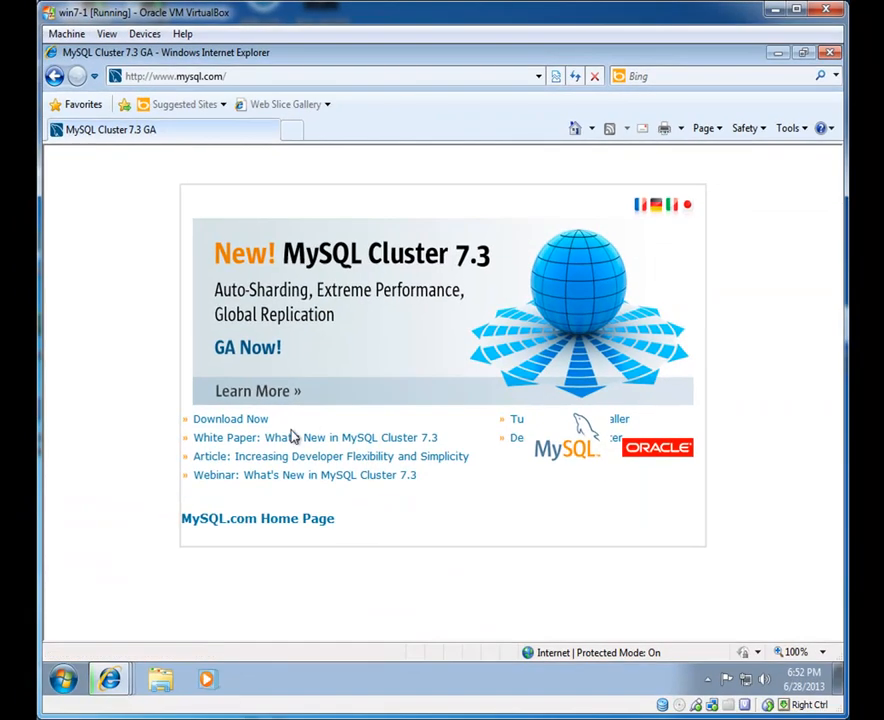
click(254, 519)
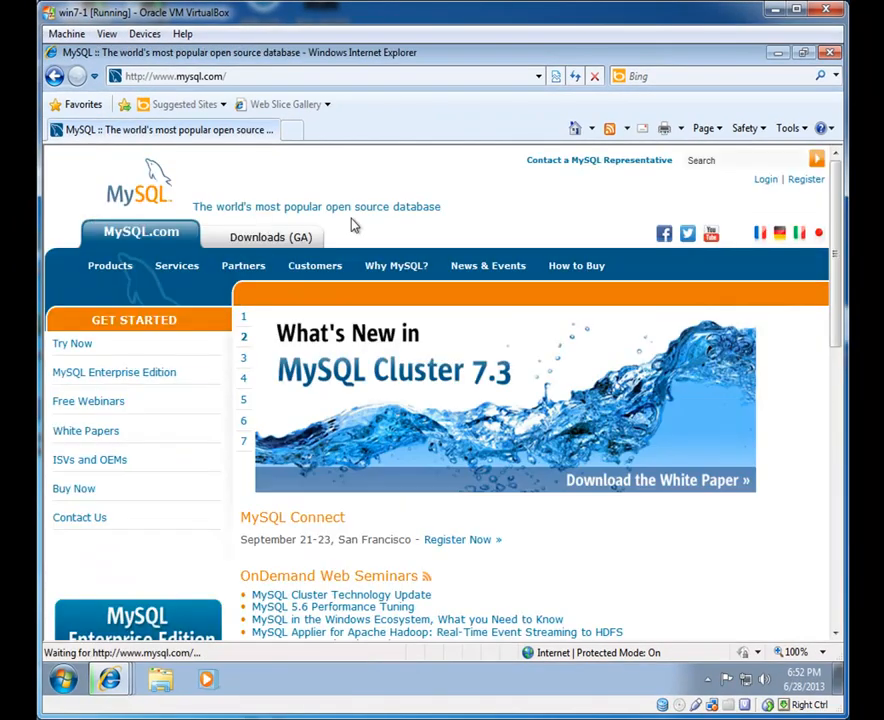
Step: Reach the MySQL Community Server 5.6.12 download page via Downloads and Developer Zone, showing the Installer MSI
click(237, 237)
scroll(823, 257, down, 5)
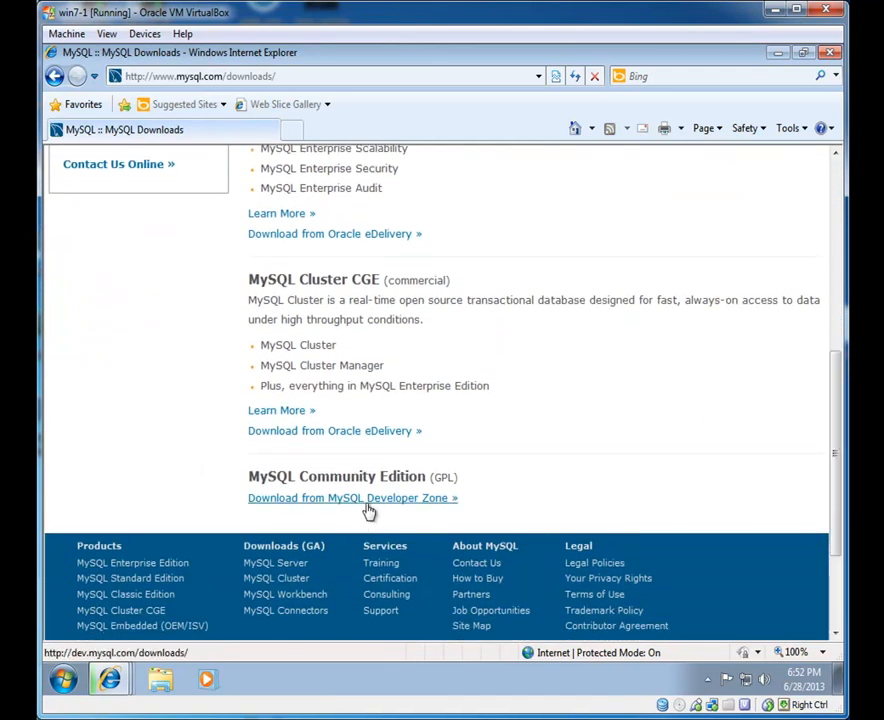
click(312, 498)
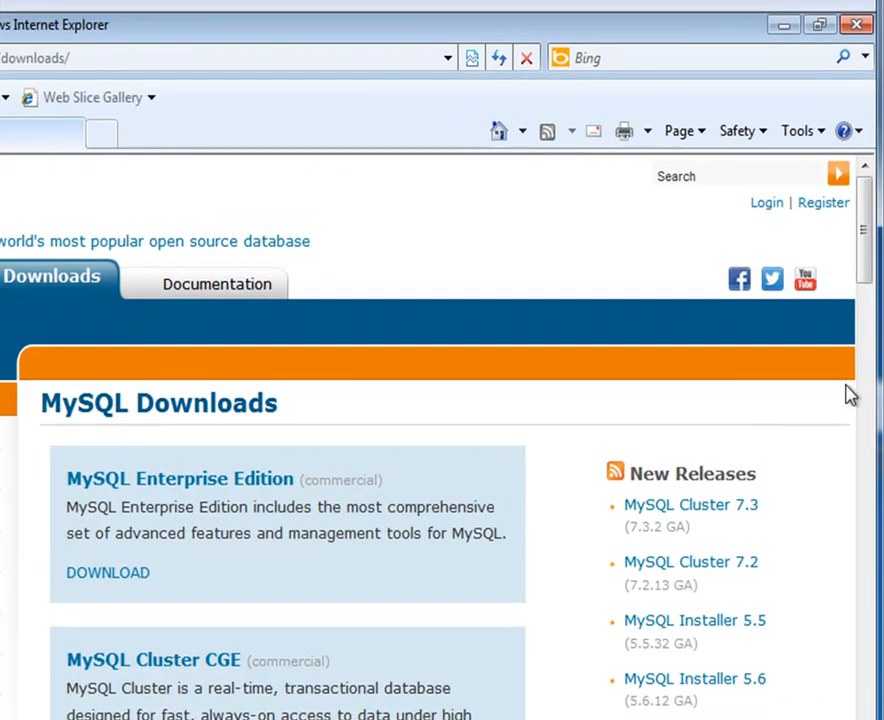
drag(862, 270, 862, 339)
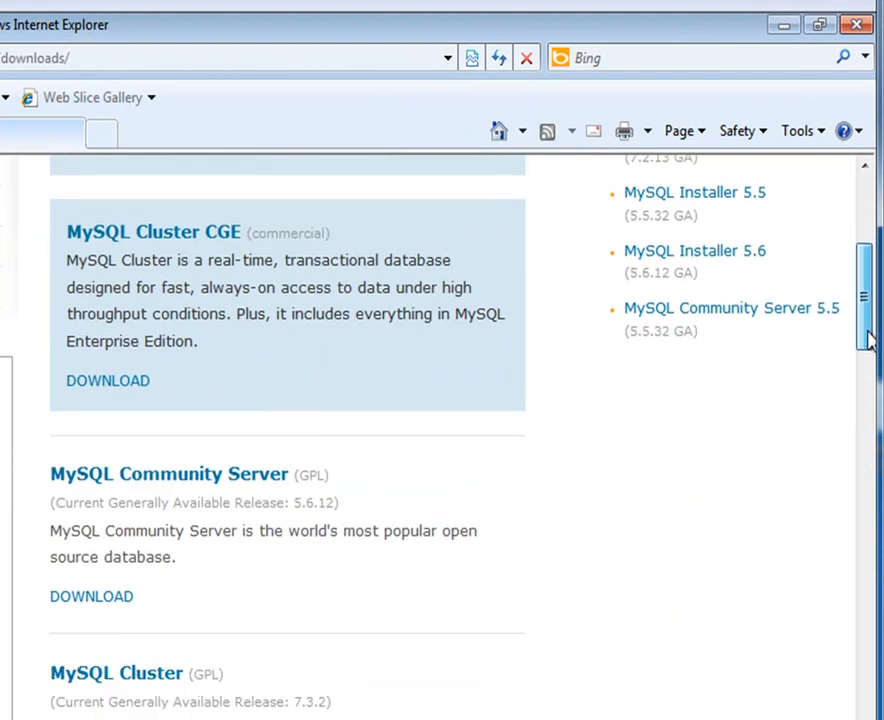
click(108, 596)
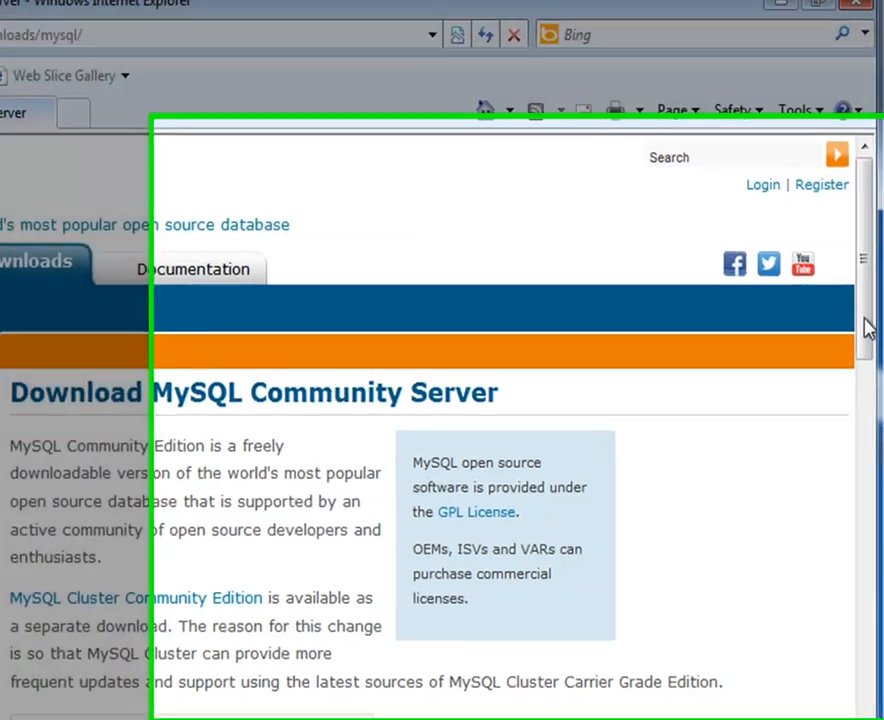
drag(865, 330, 828, 566)
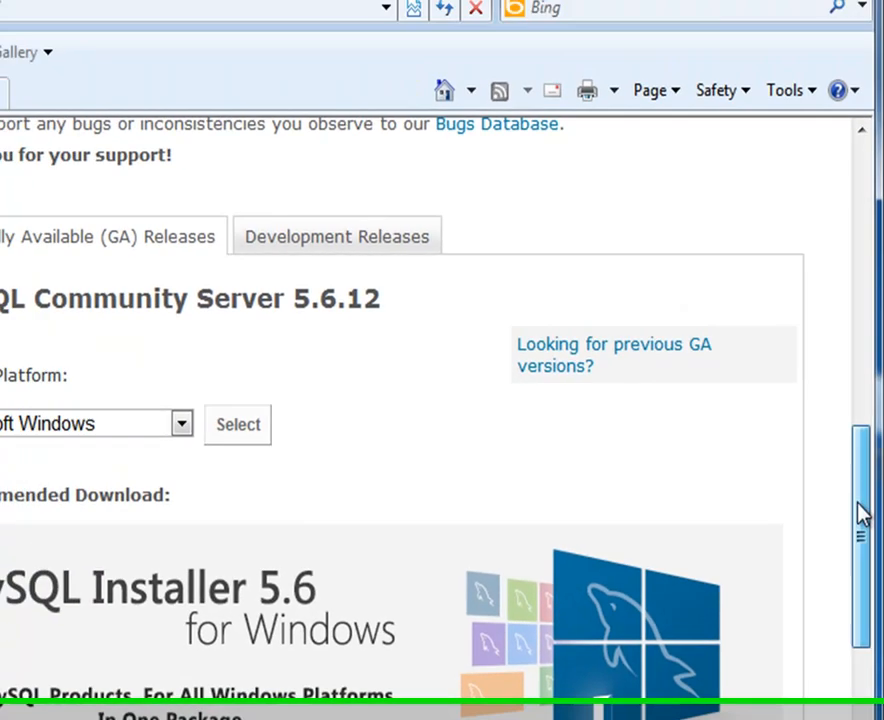
drag(862, 515, 862, 599)
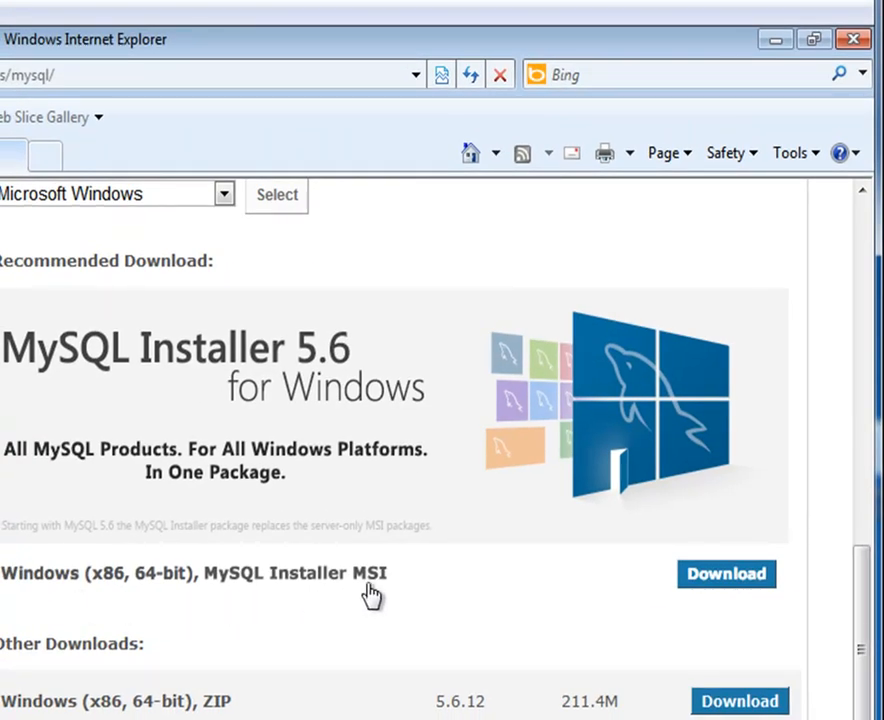
Step: Save mysql-installer-community-5.6.12.0.msi to the Desktop without signing in, then close the MySQL window
click(708, 580)
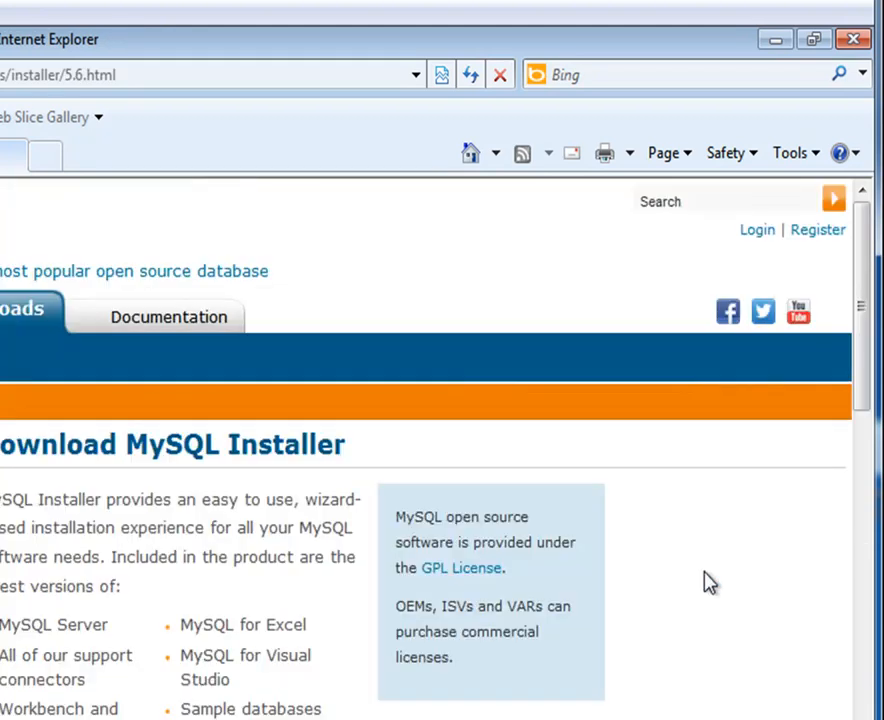
drag(866, 348, 857, 614)
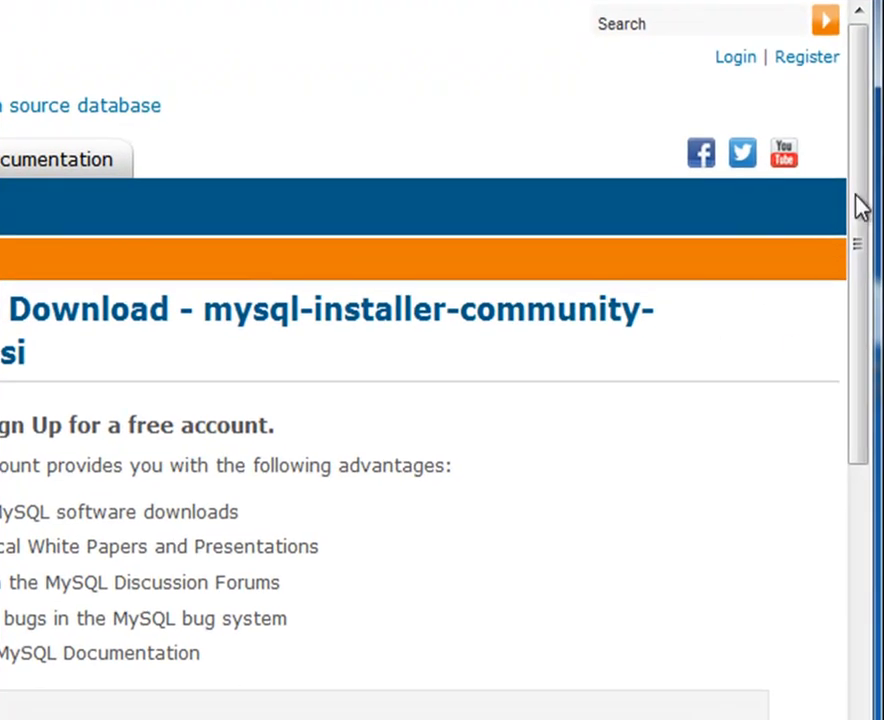
drag(857, 197, 870, 370)
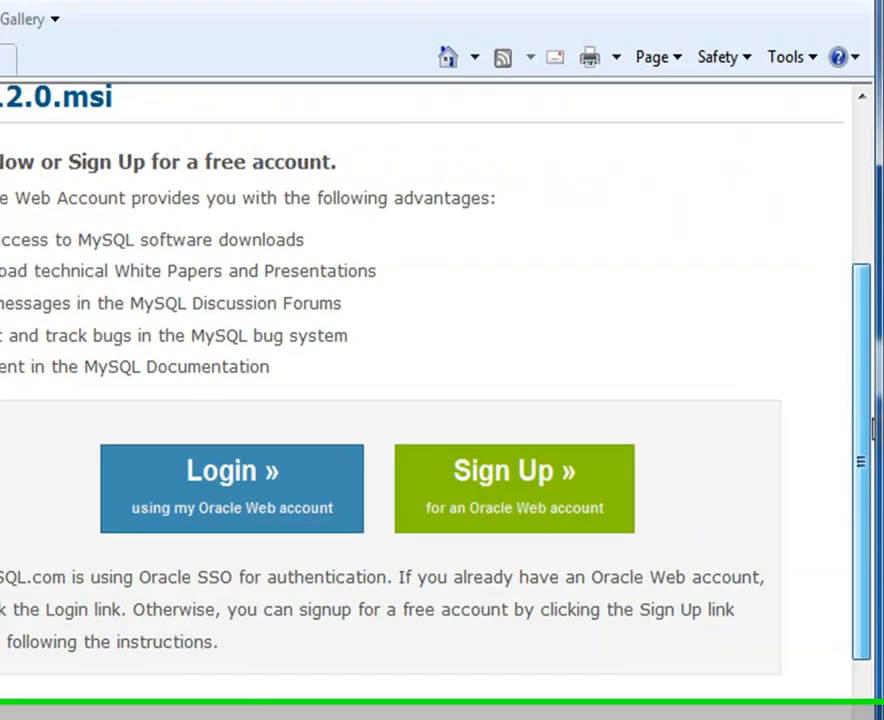
drag(872, 420, 872, 500)
click(248, 641)
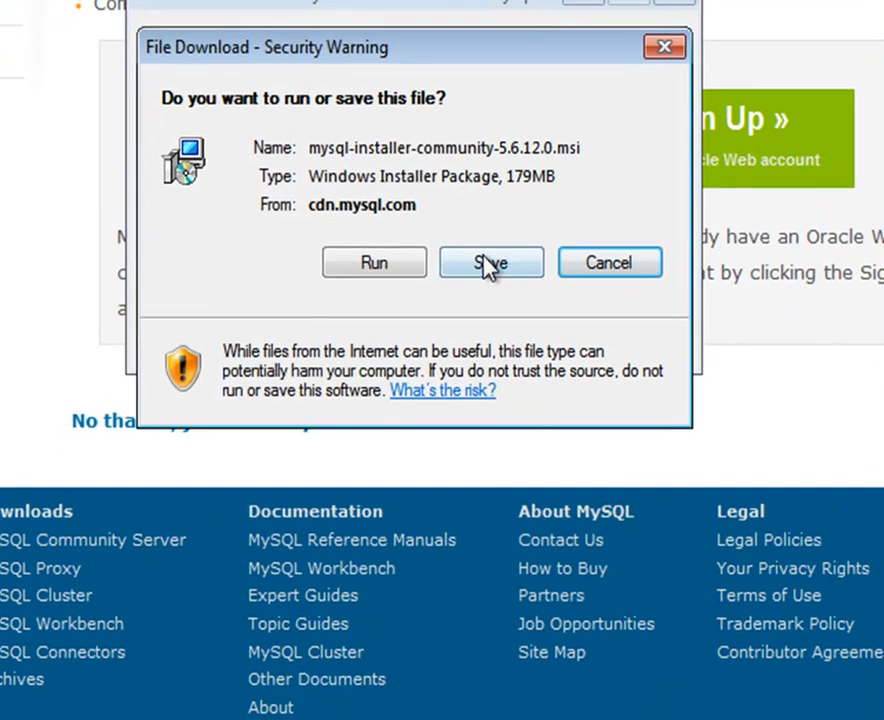
click(489, 263)
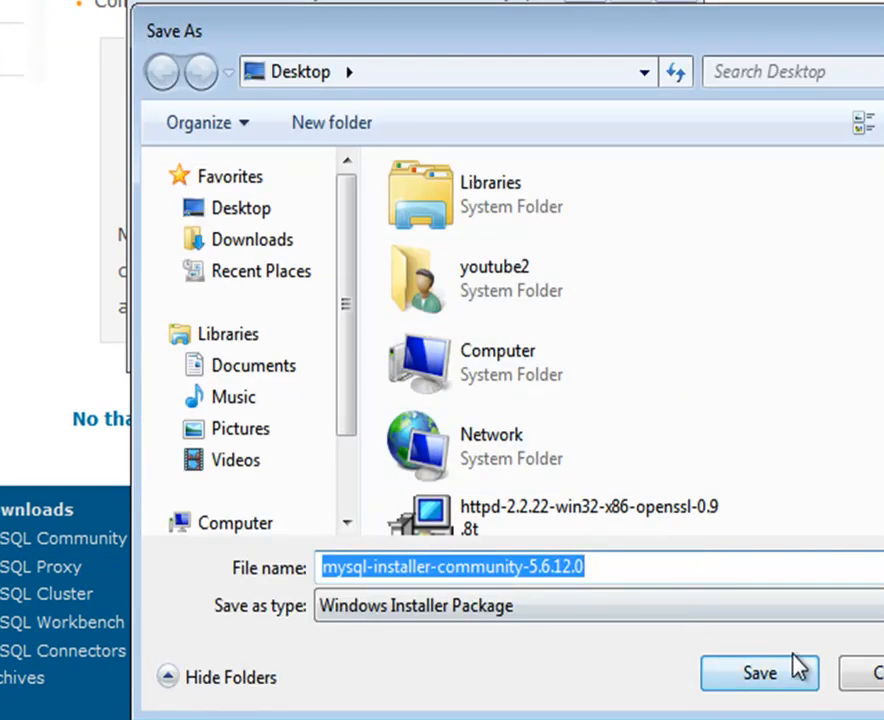
click(795, 671)
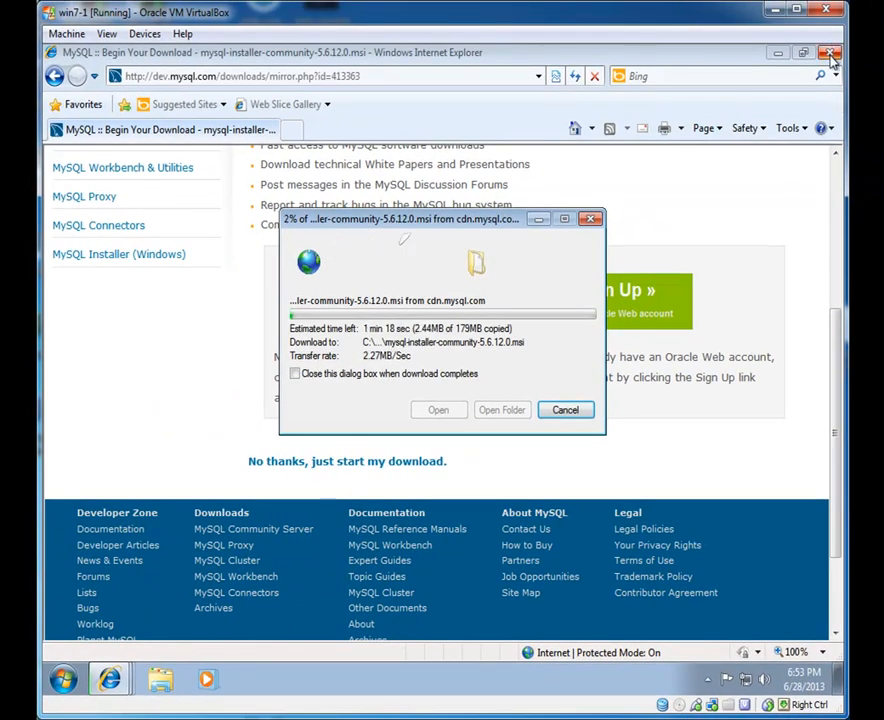
click(830, 55)
Step: Close the PHP browser window and arrange the MySQL and PHP download windows so they don't overlap
click(829, 52)
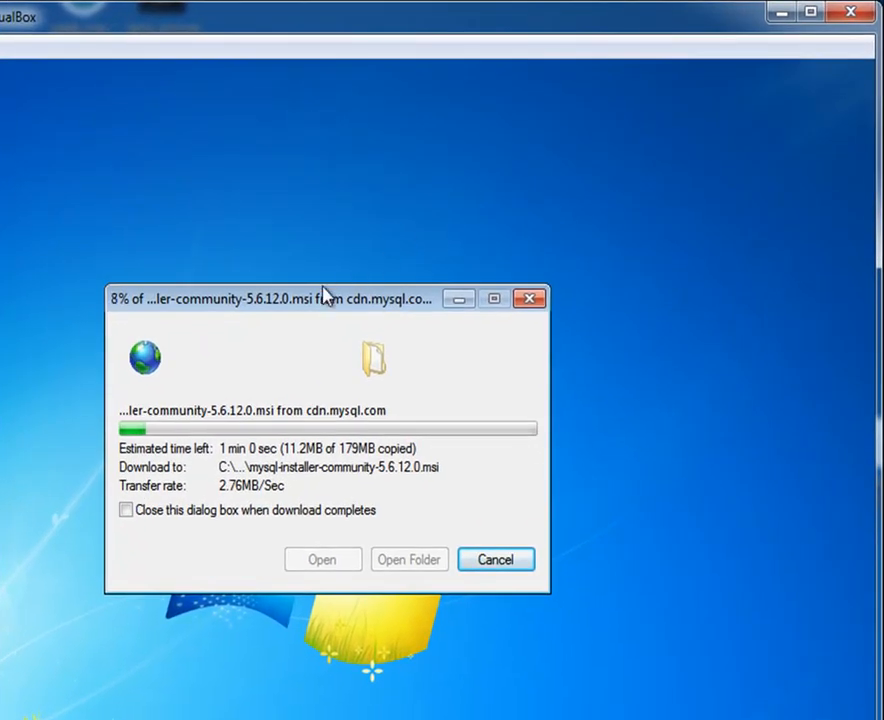
drag(325, 293, 548, 205)
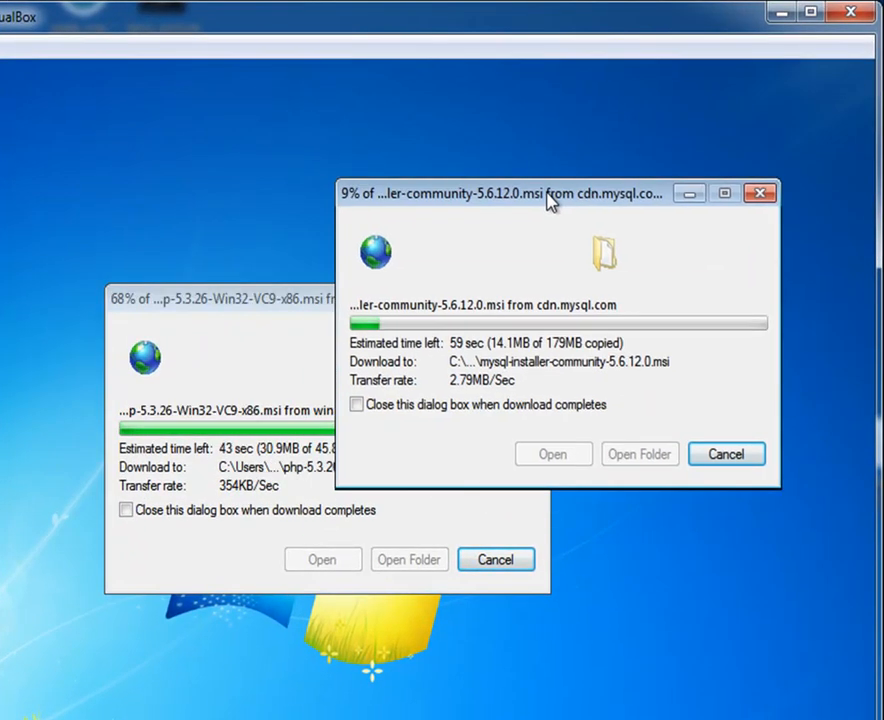
drag(182, 300, 53, 541)
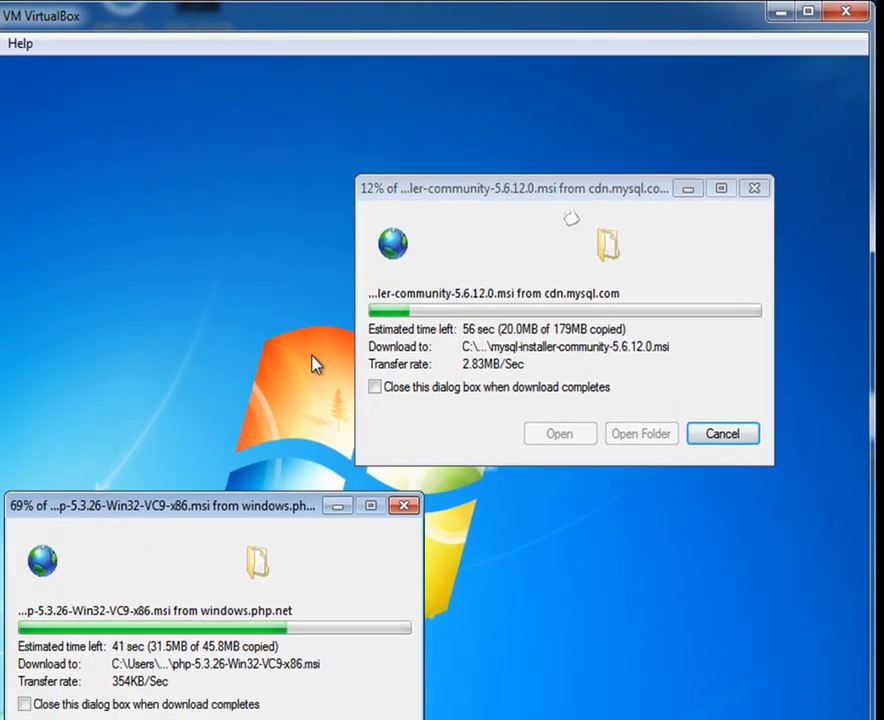
drag(396, 209, 110, 139)
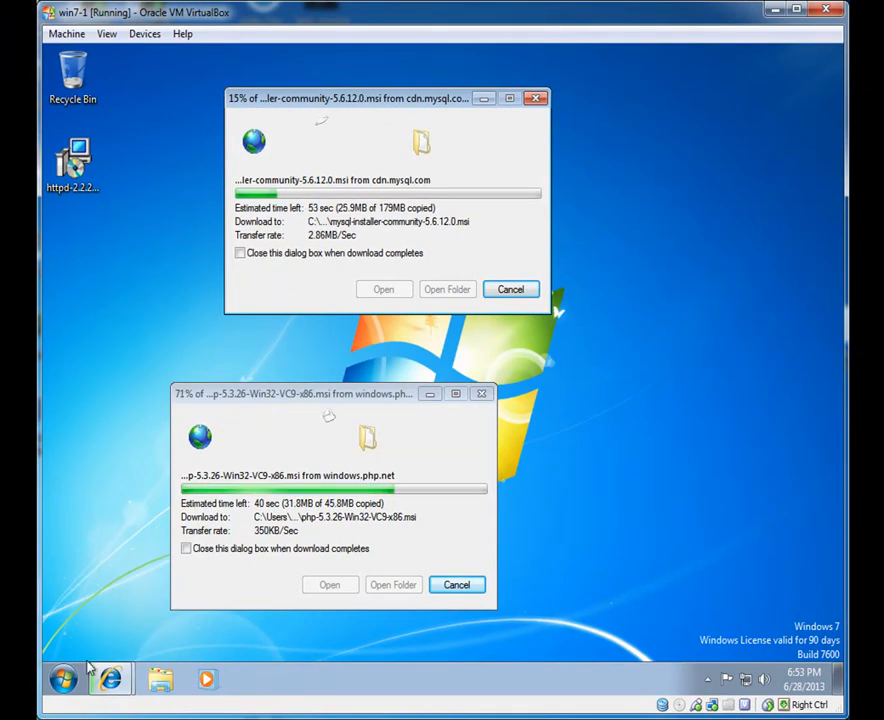
Step: Launch a new Internet Explorer window from All Programs
click(65, 680)
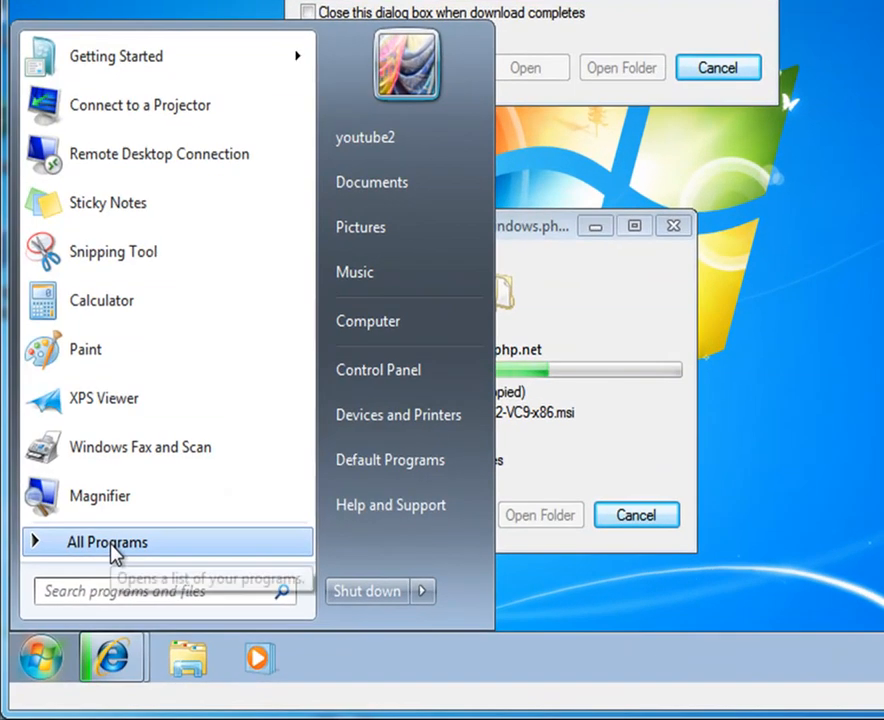
click(117, 591)
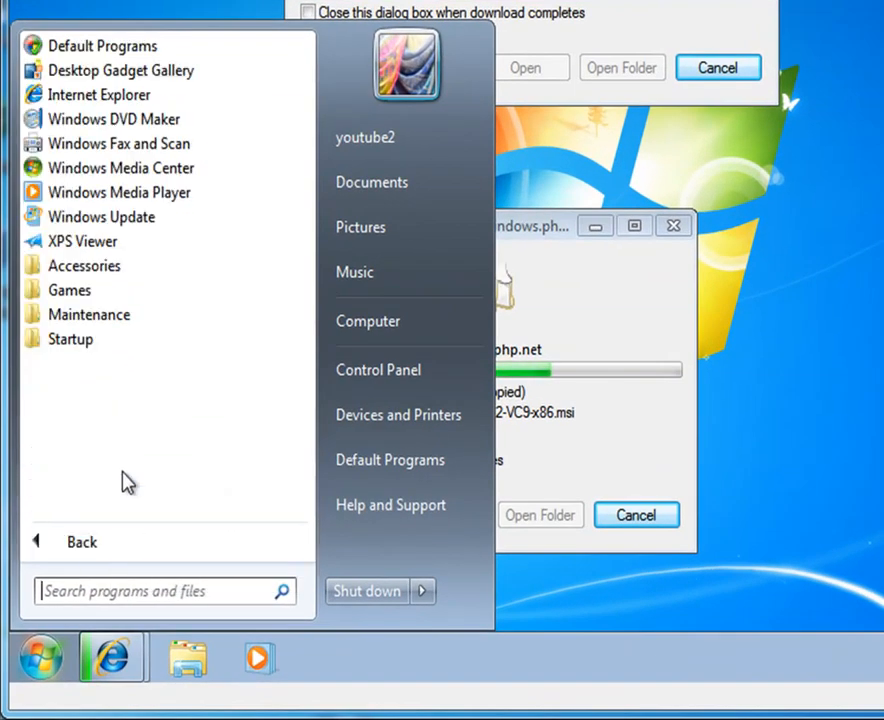
click(106, 92)
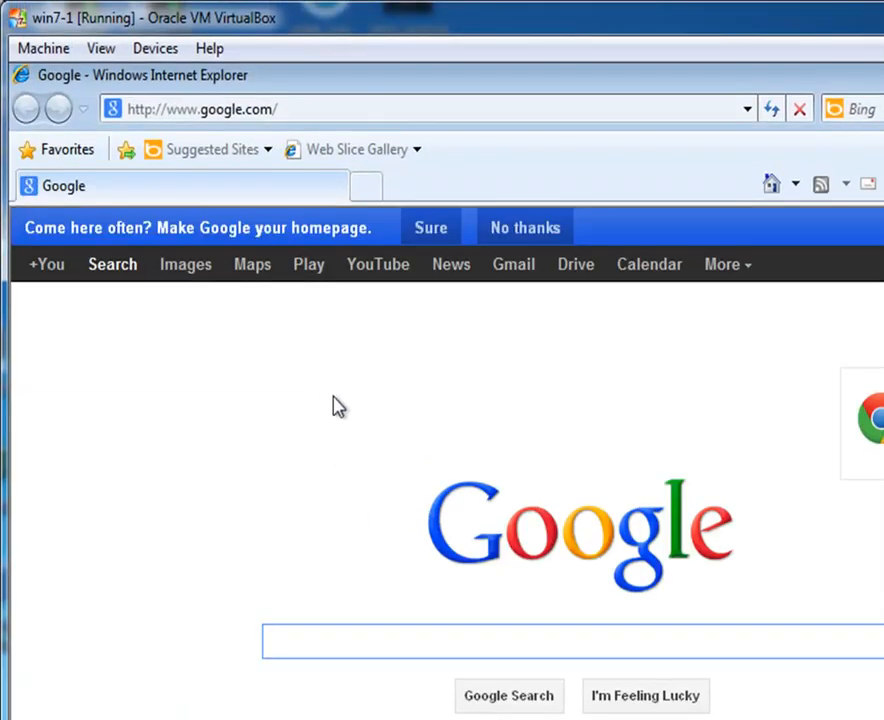
Step: Search for .NET Framework 4 and open its web installer download page
text(net)
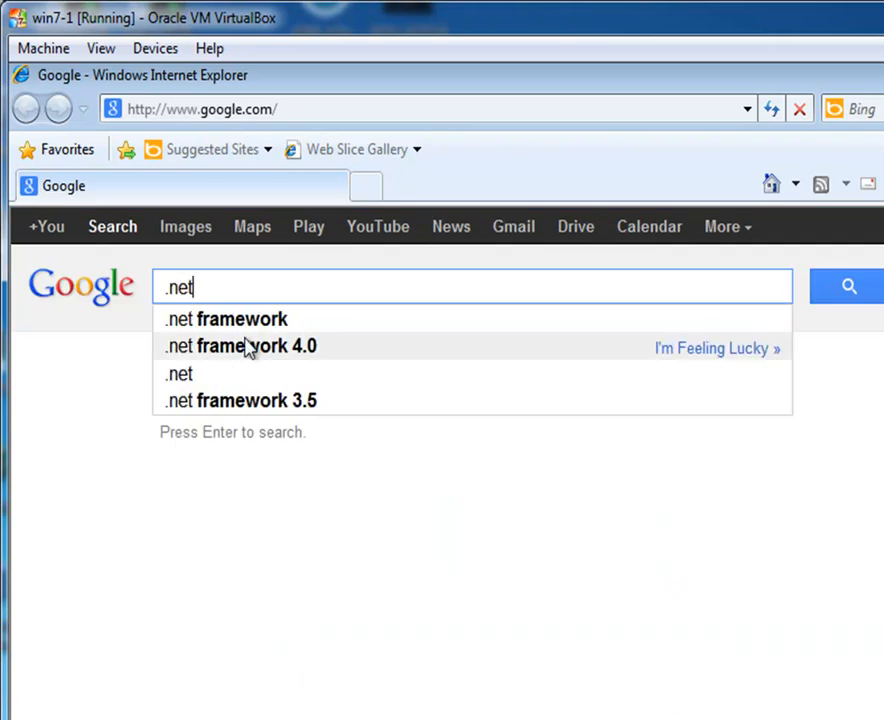
click(241, 350)
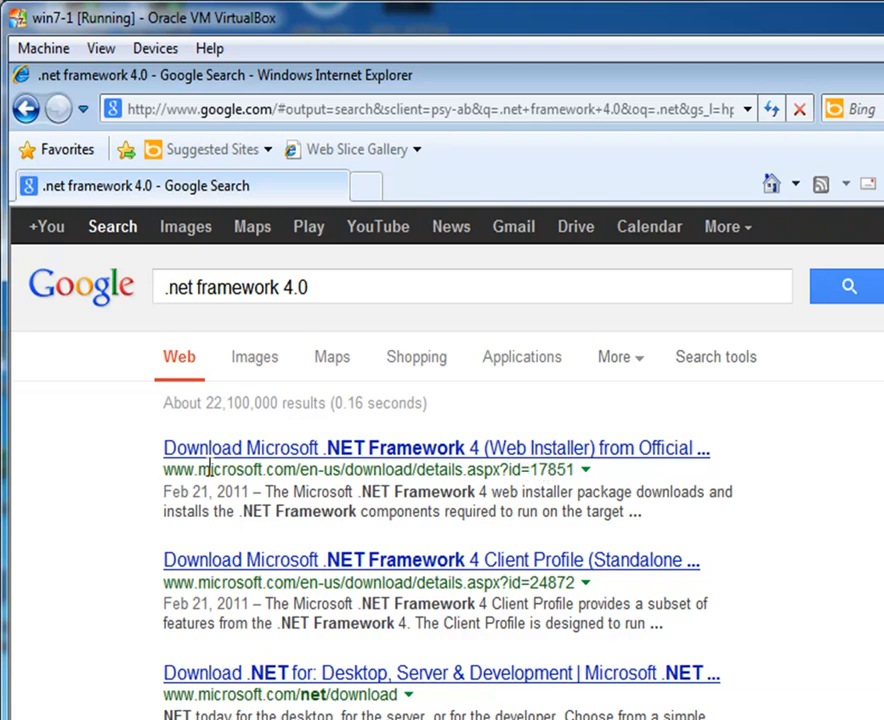
click(543, 458)
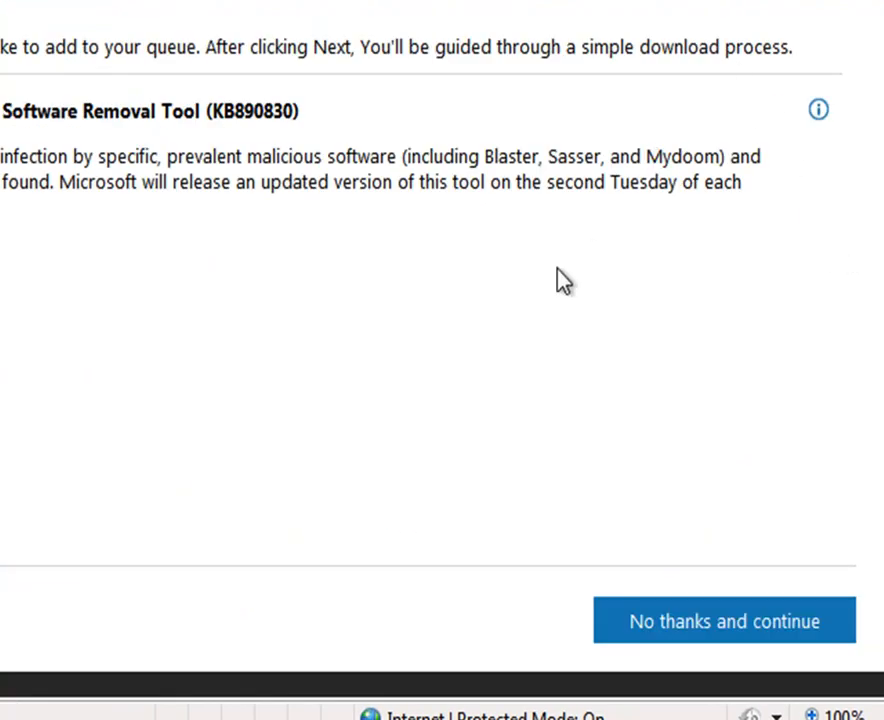
Step: Allow the blocked download and save the 868KB dotNetFx40_Full_setup.exe
click(672, 635)
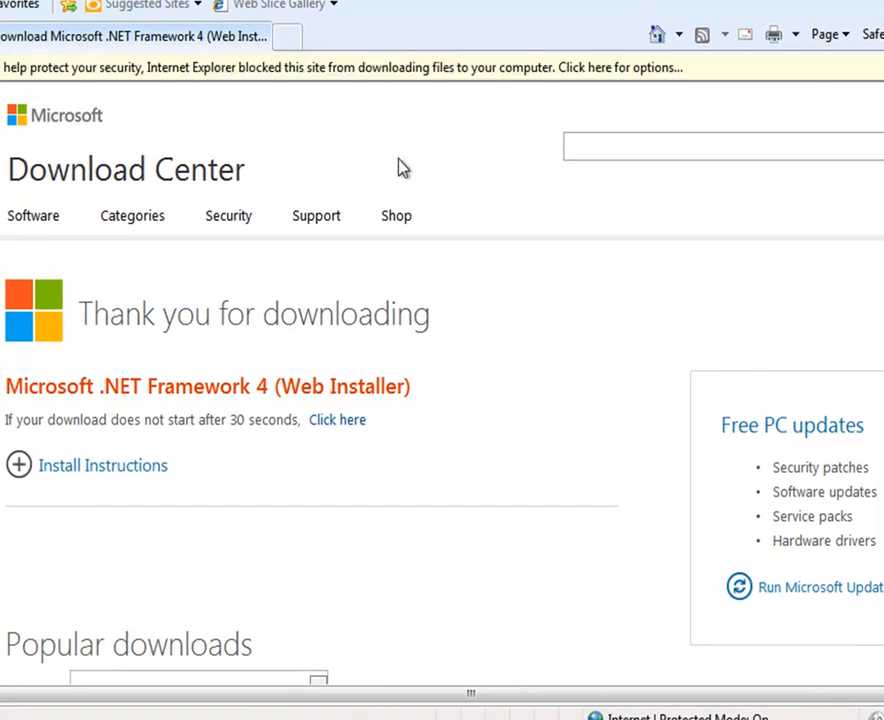
click(378, 70)
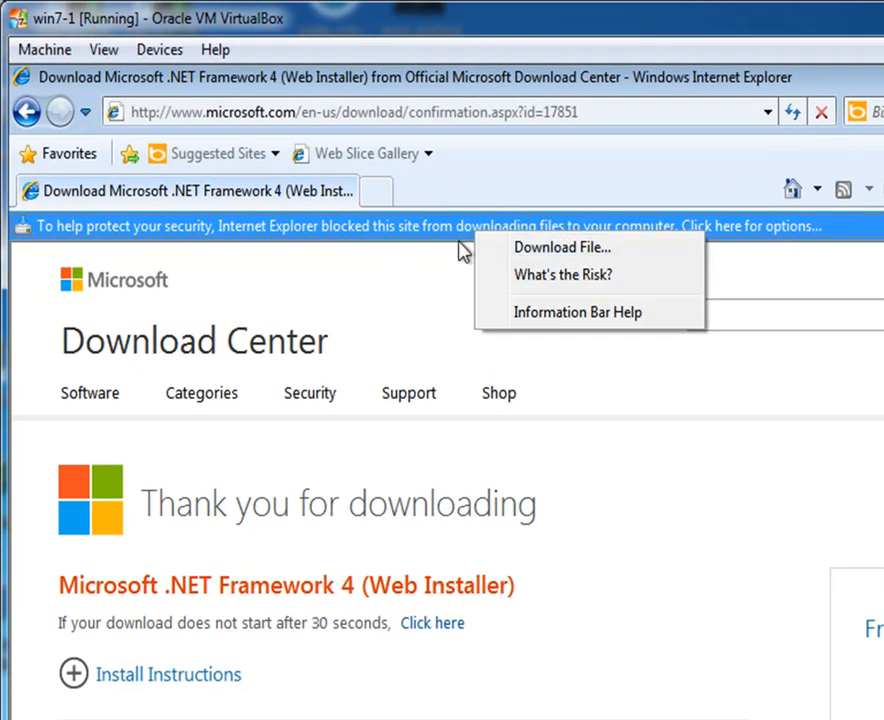
click(515, 250)
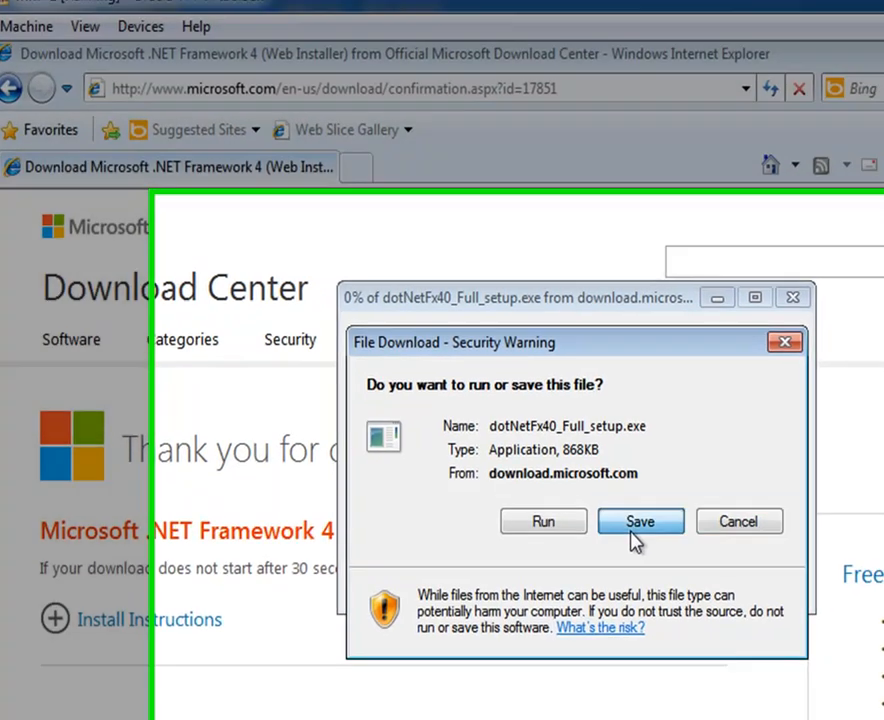
click(650, 552)
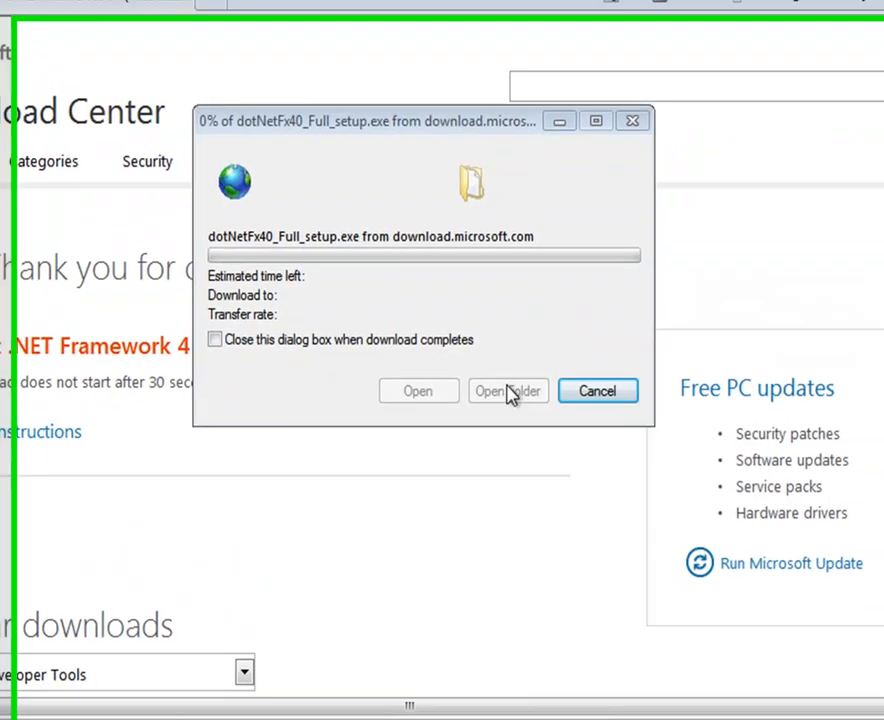
click(673, 650)
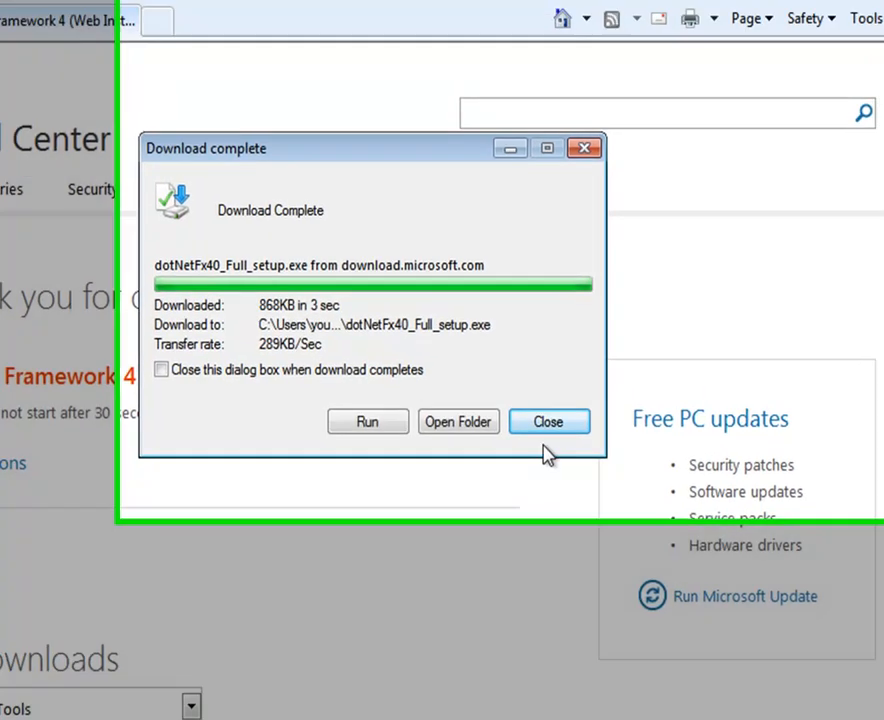
click(576, 366)
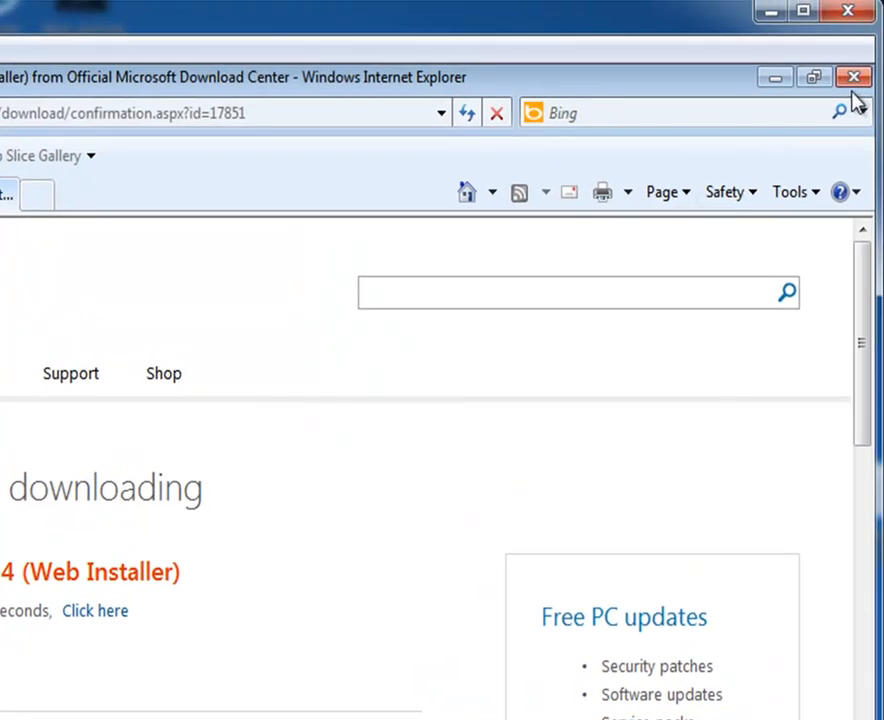
Step: Close Internet Explorer and the finished PHP and MySQL download windows
click(853, 79)
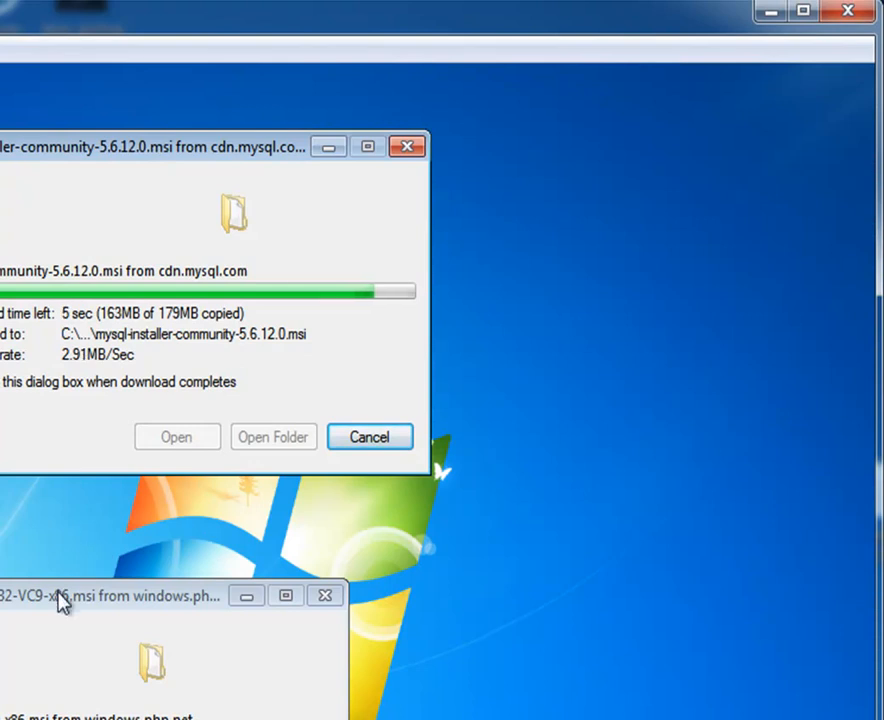
drag(58, 592, 325, 562)
drag(180, 150, 305, 150)
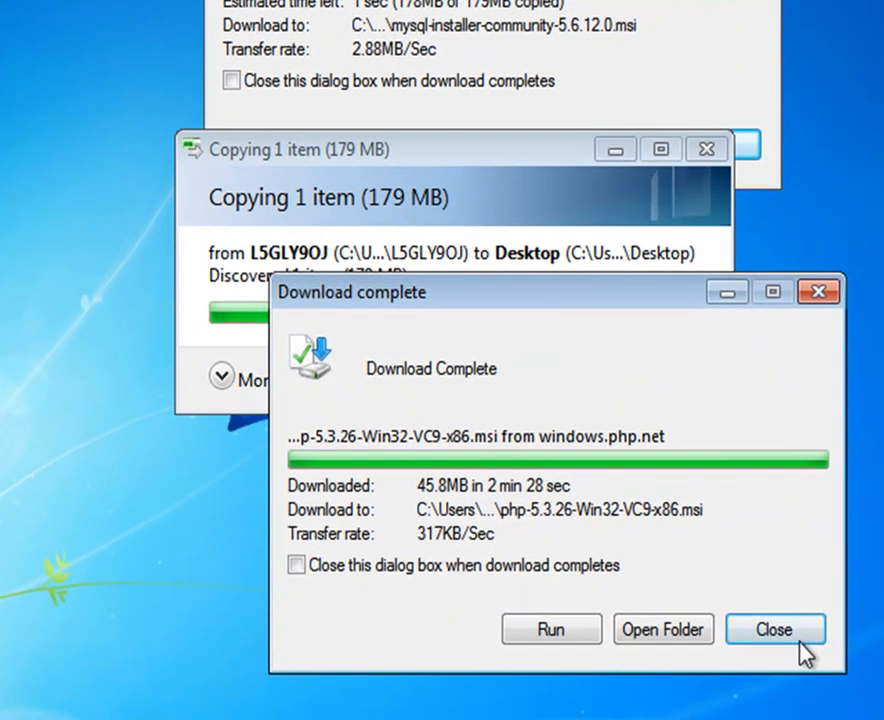
click(799, 633)
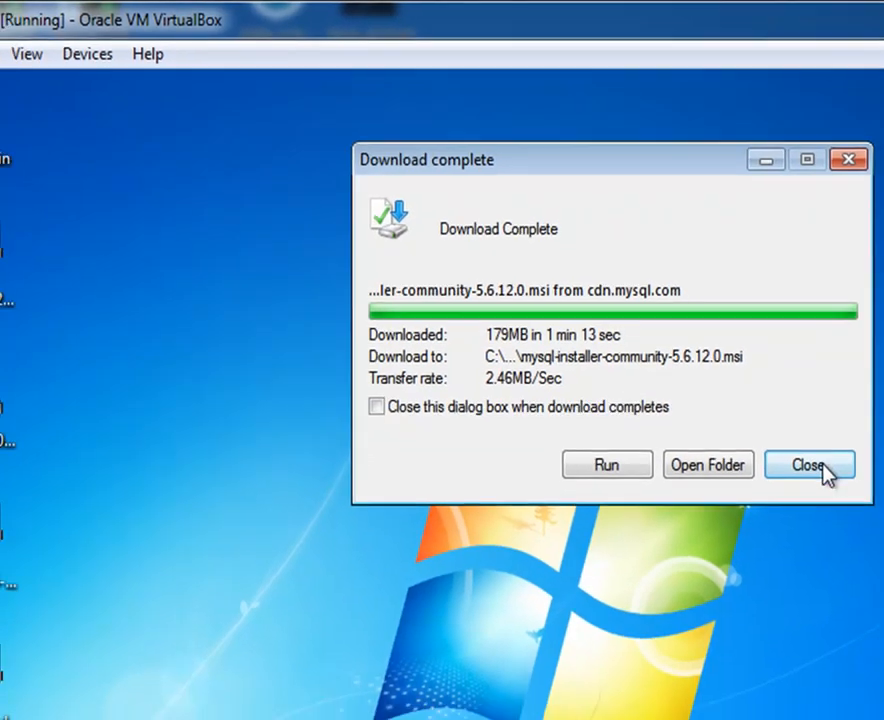
click(823, 513)
click(65, 375)
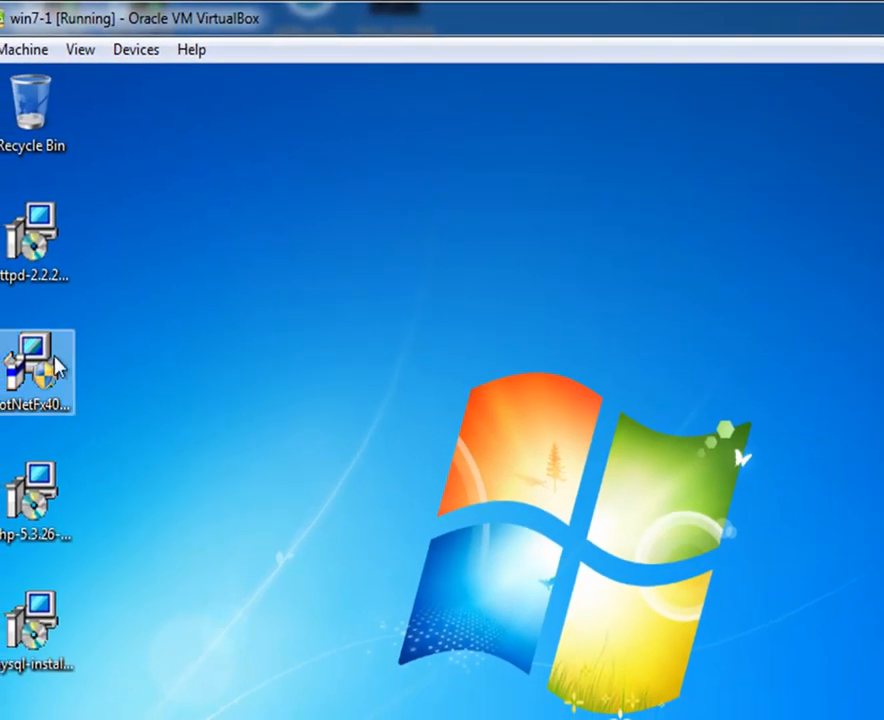
Step: Launch dotNetFx40_Full_setup, approve UAC, accept the licence and start installing
drag(65, 375, 455, 478)
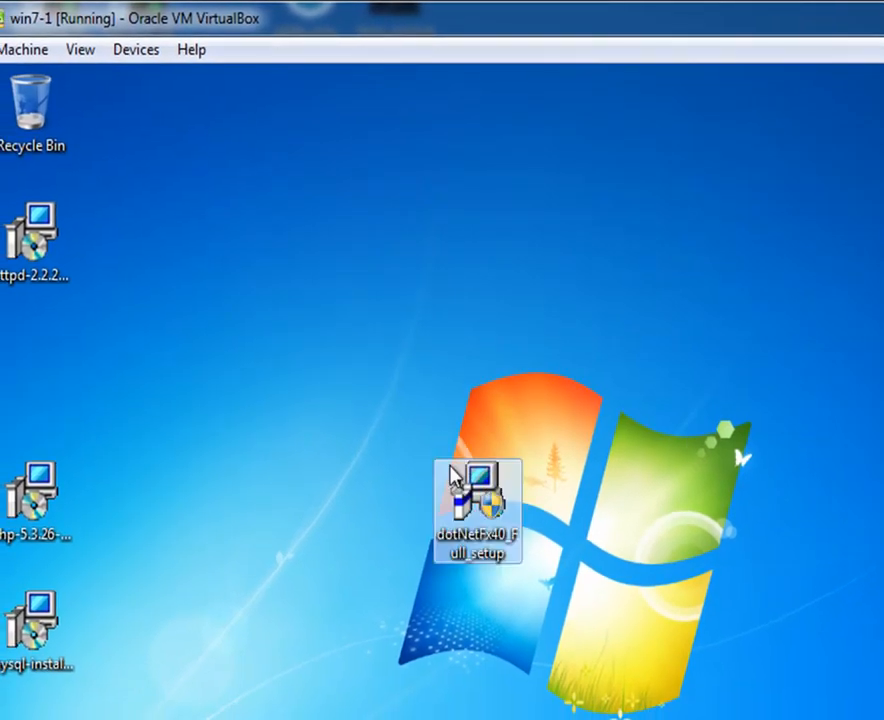
double_click(483, 510)
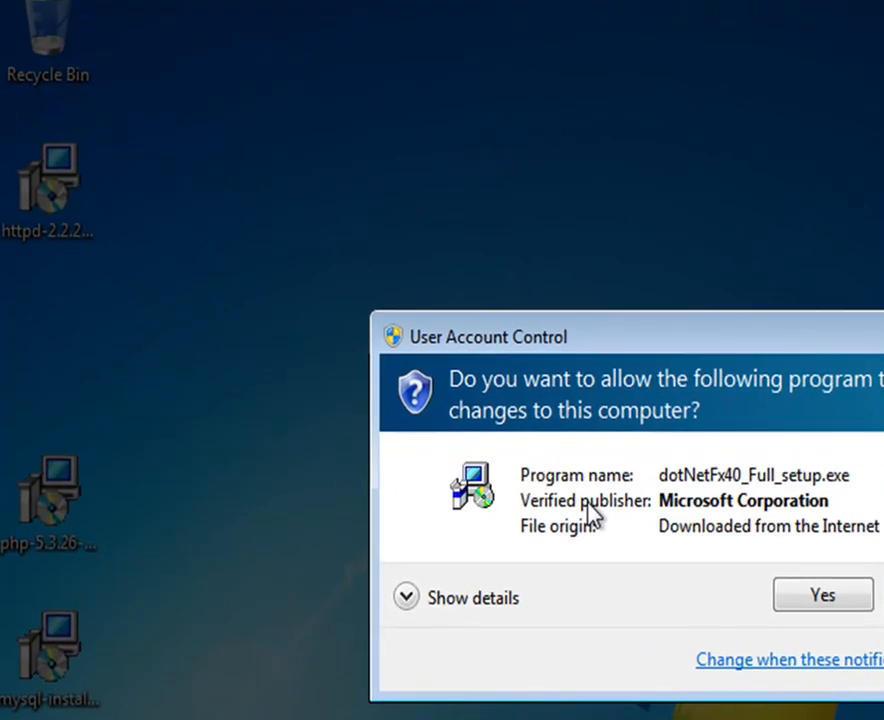
click(790, 601)
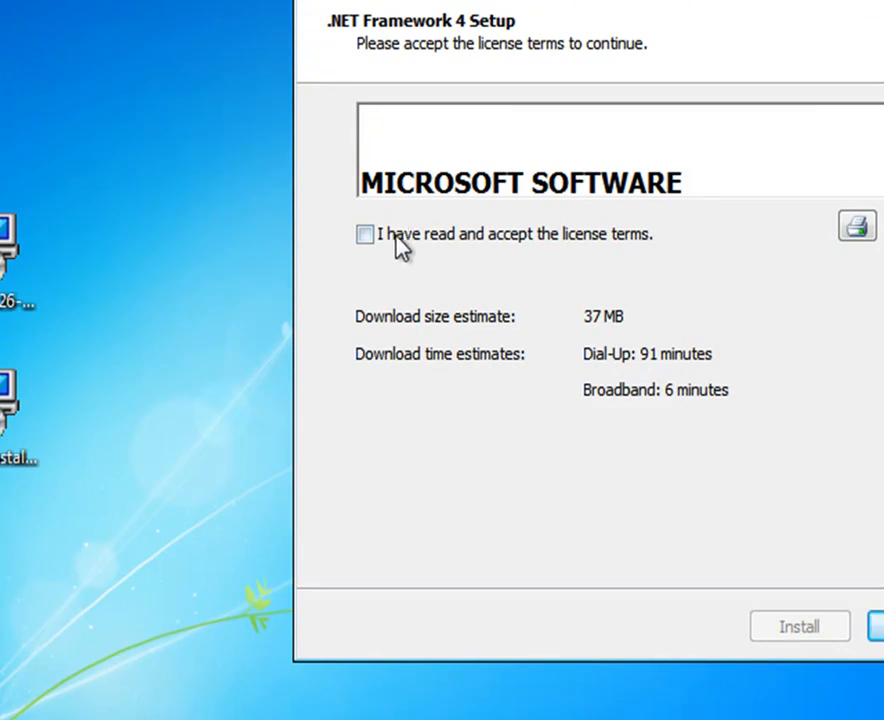
click(398, 244)
click(799, 628)
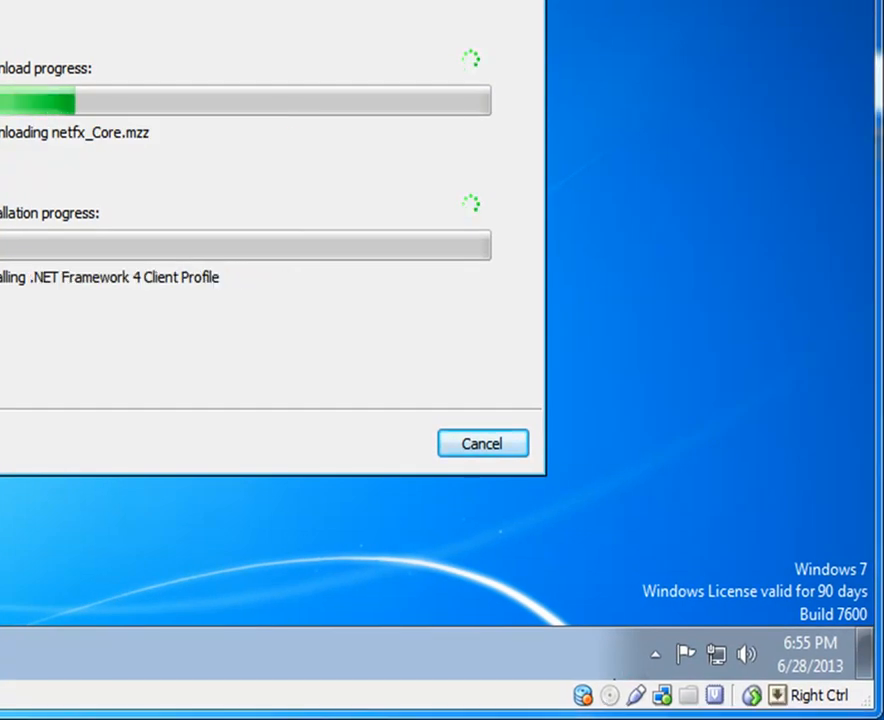
Step: Finish the .NET Framework 4 setup and choose Restart Now
click(566, 708)
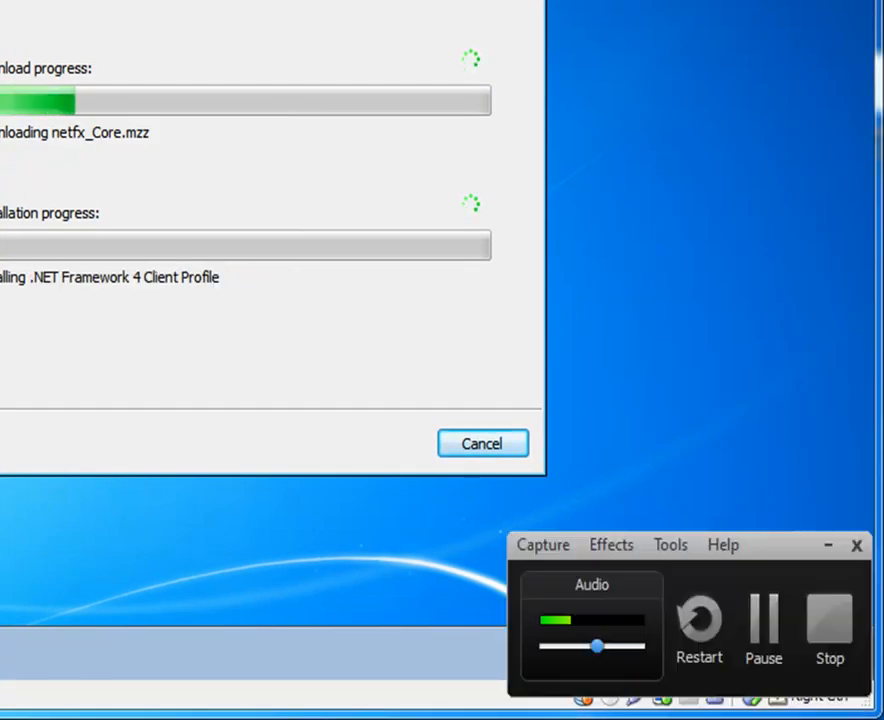
click(750, 645)
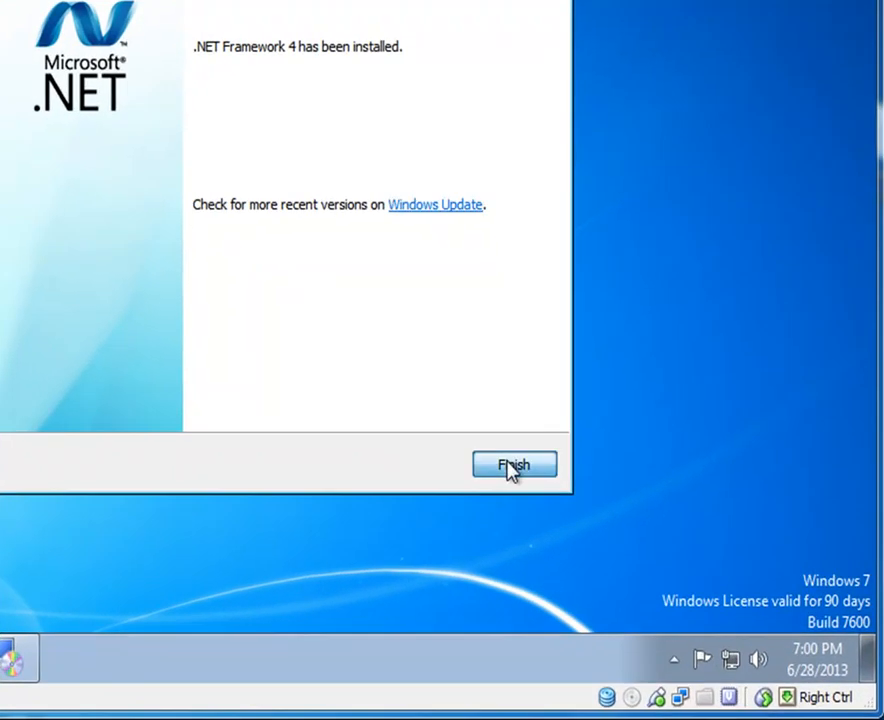
click(593, 541)
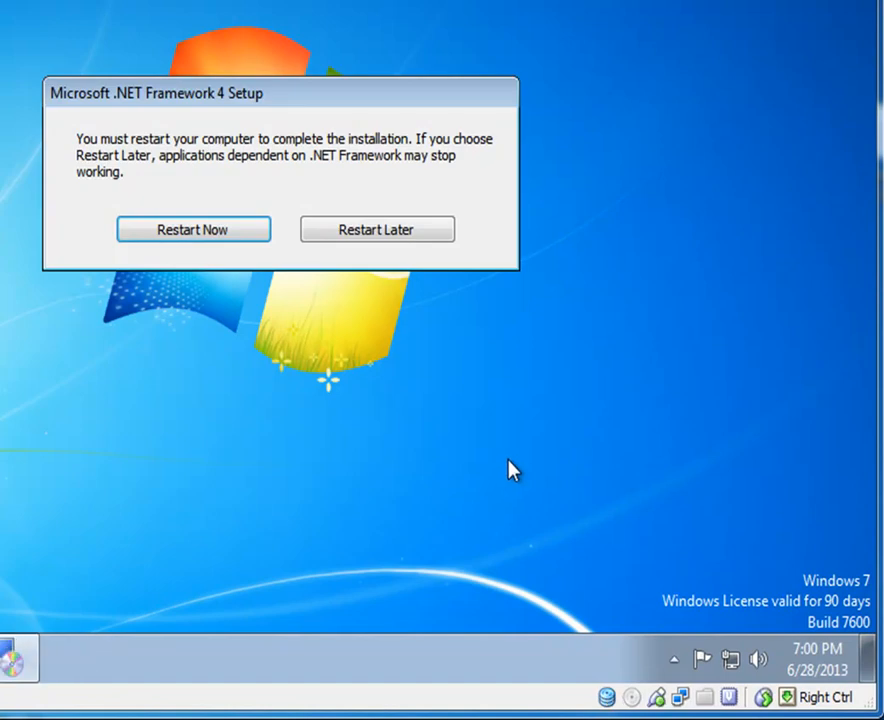
click(228, 240)
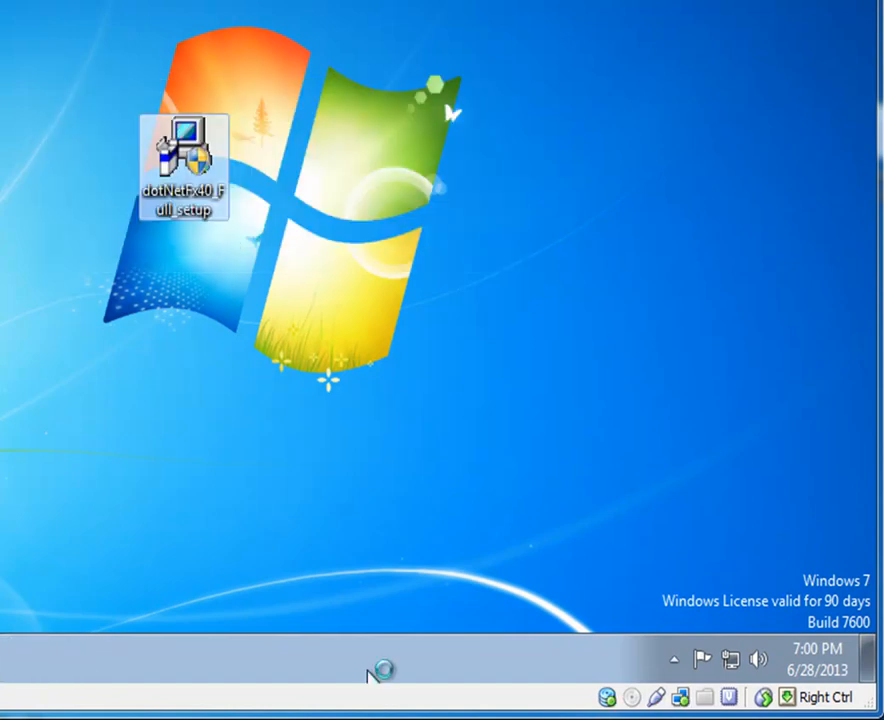
Step: Sign back into the user account and move the mysql-installer icon to the desktop centre
click(773, 637)
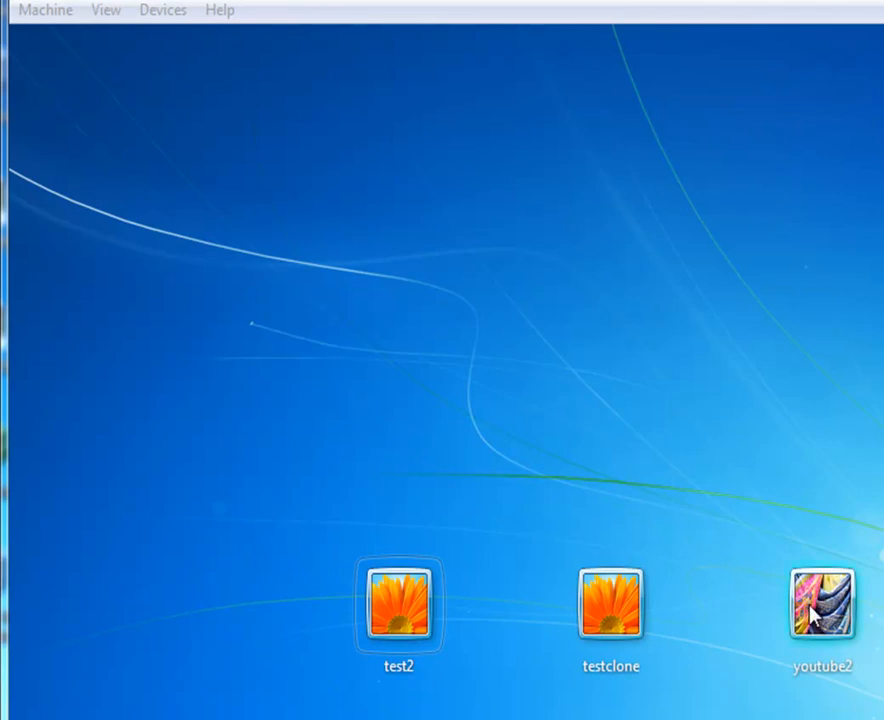
click(812, 617)
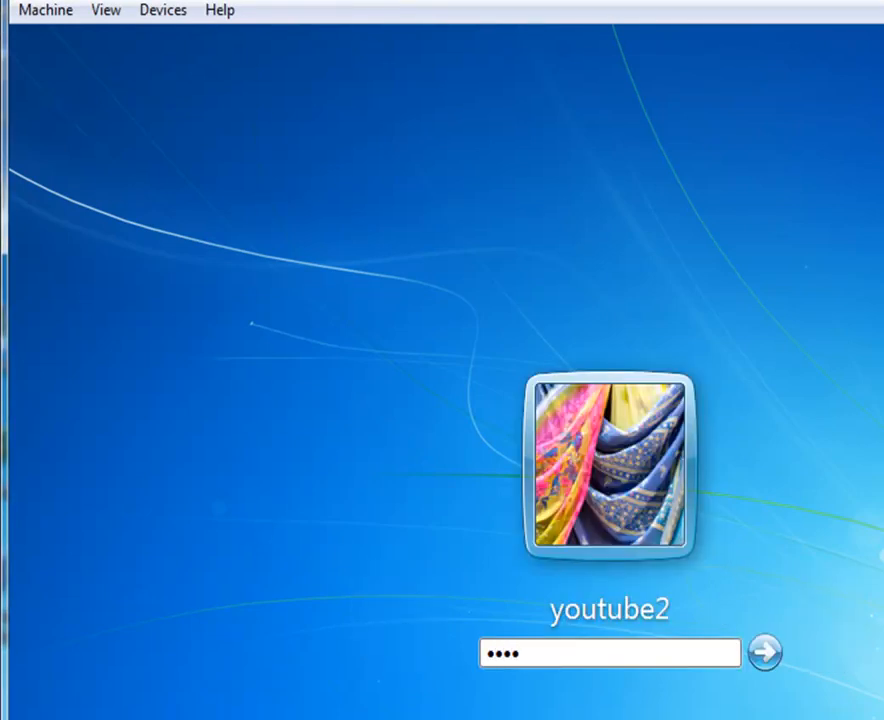
key(Return)
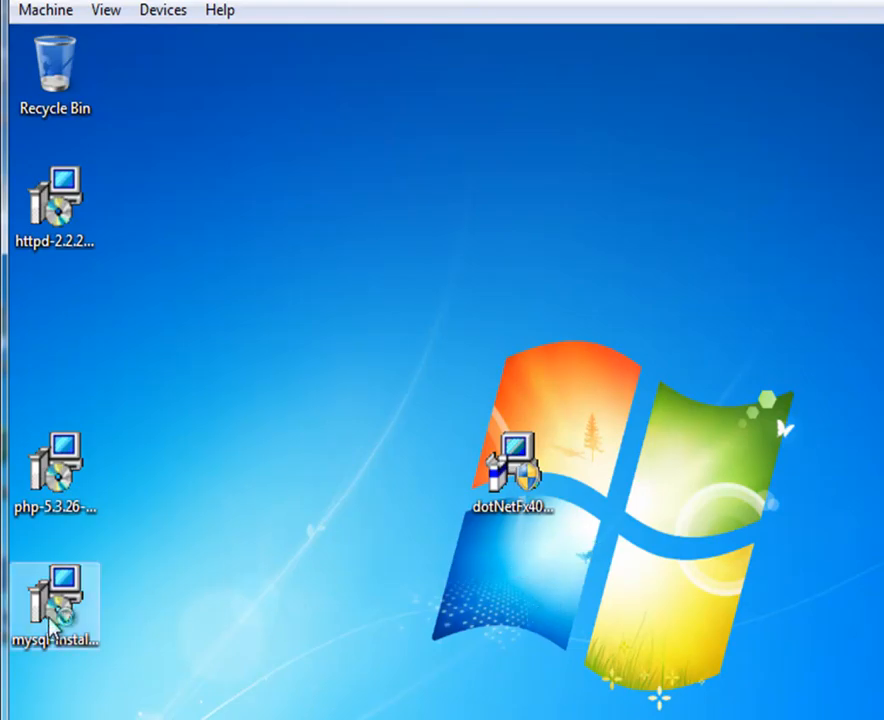
drag(52, 625, 313, 395)
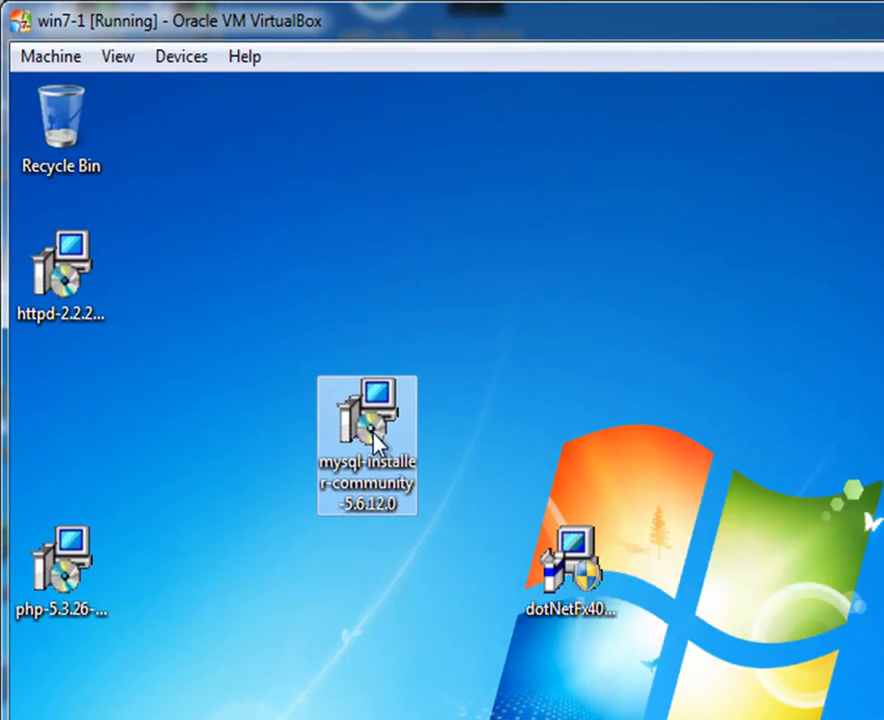
Step: Run mysql-installer-community-5.6.12.0, approving the security warning and both UAC prompts
double_click(371, 429)
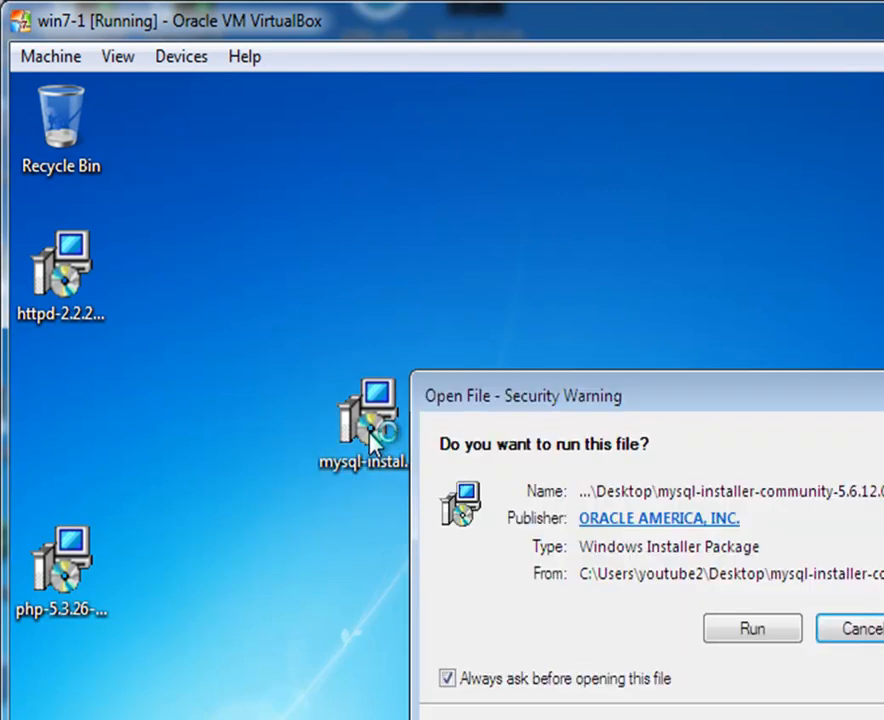
click(729, 629)
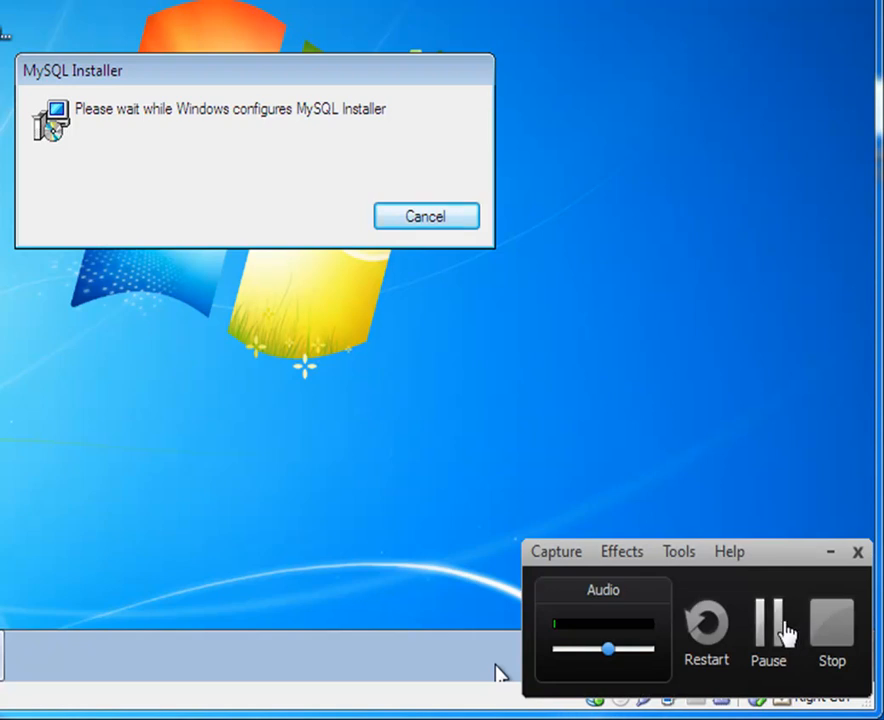
click(795, 625)
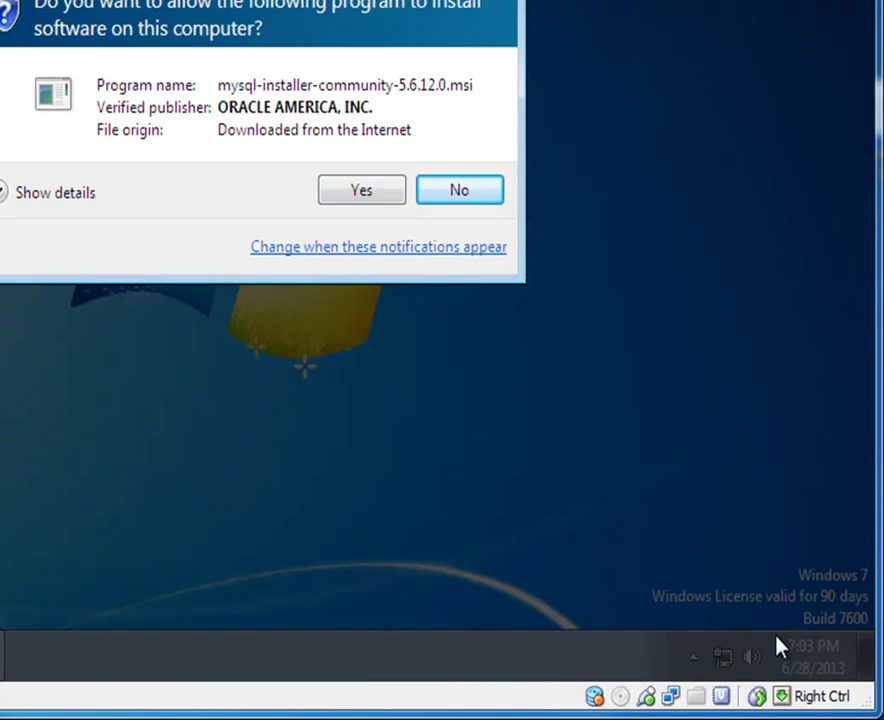
click(387, 190)
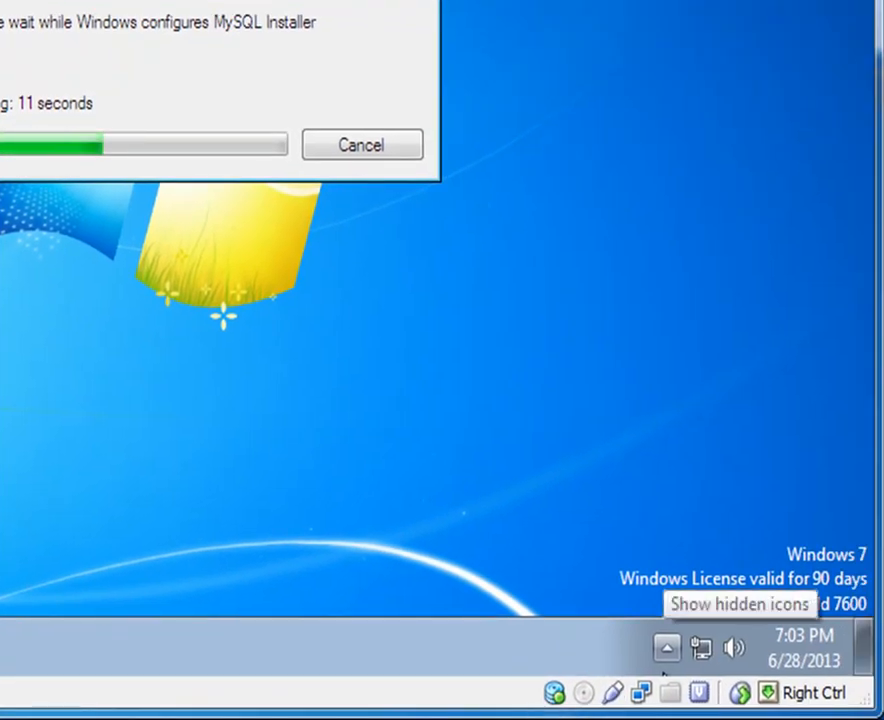
click(551, 716)
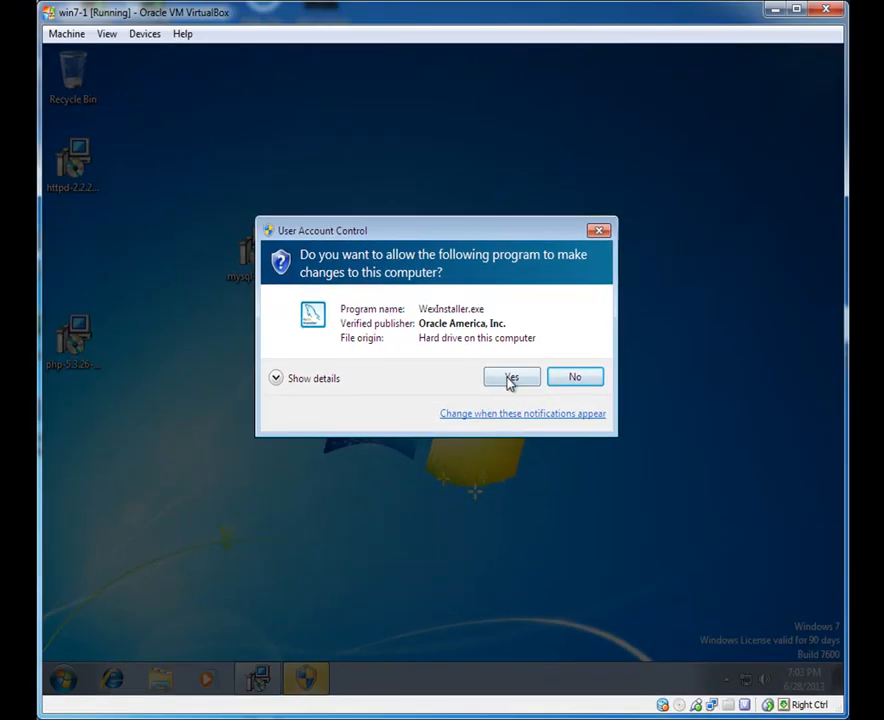
click(510, 379)
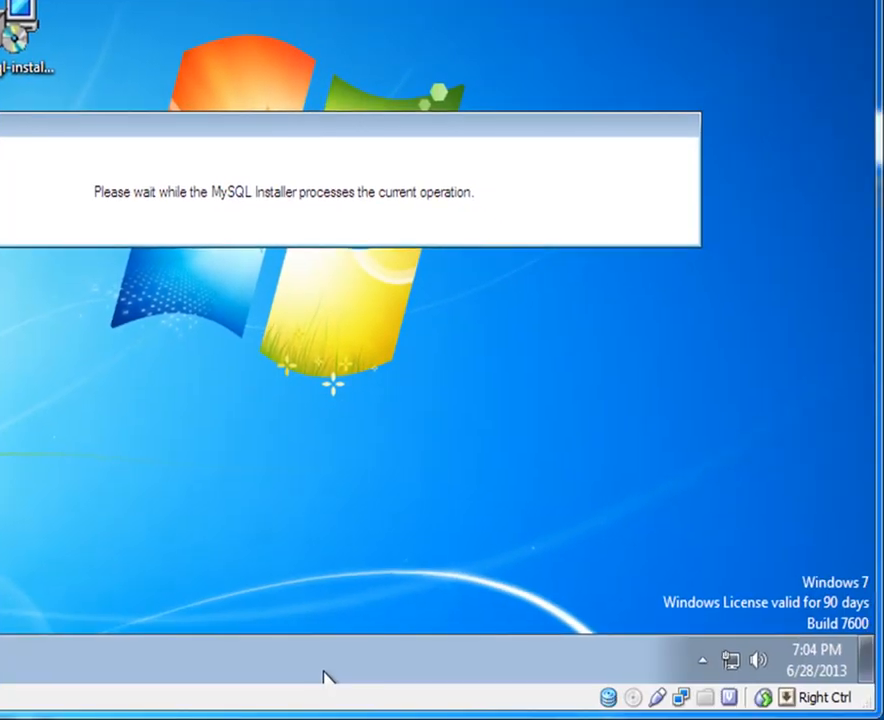
Step: Choose Install MySQL Products, accept the licence, skip updates, and continue with Developer Default
click(773, 631)
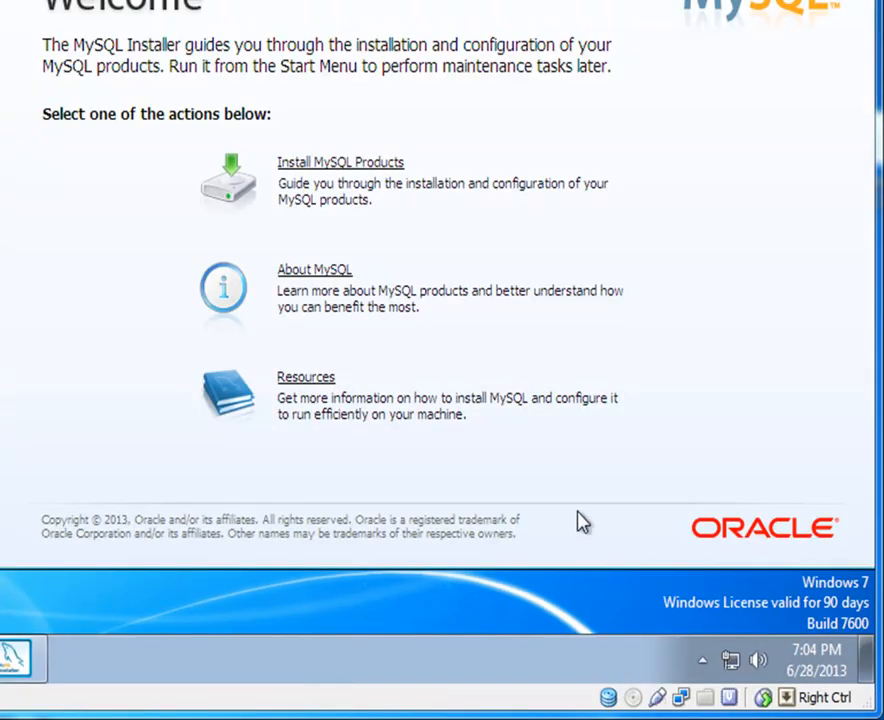
click(313, 167)
click(282, 466)
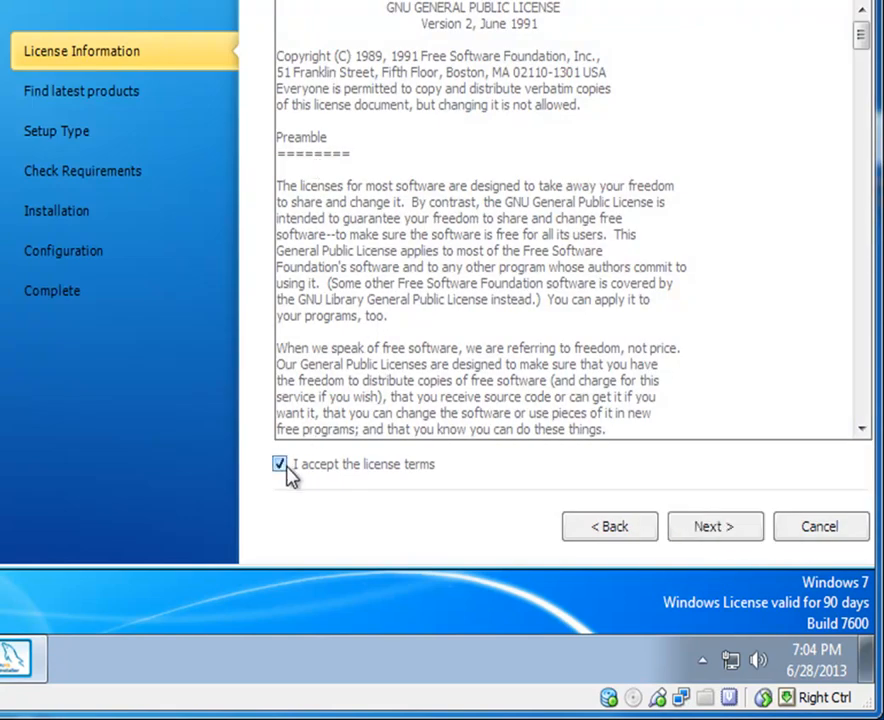
click(706, 530)
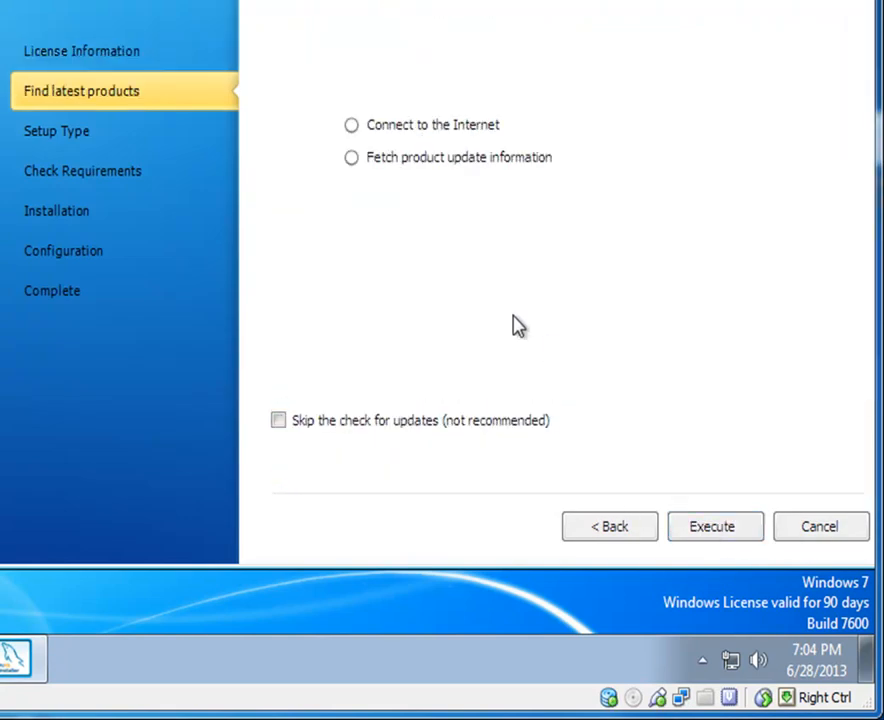
click(278, 420)
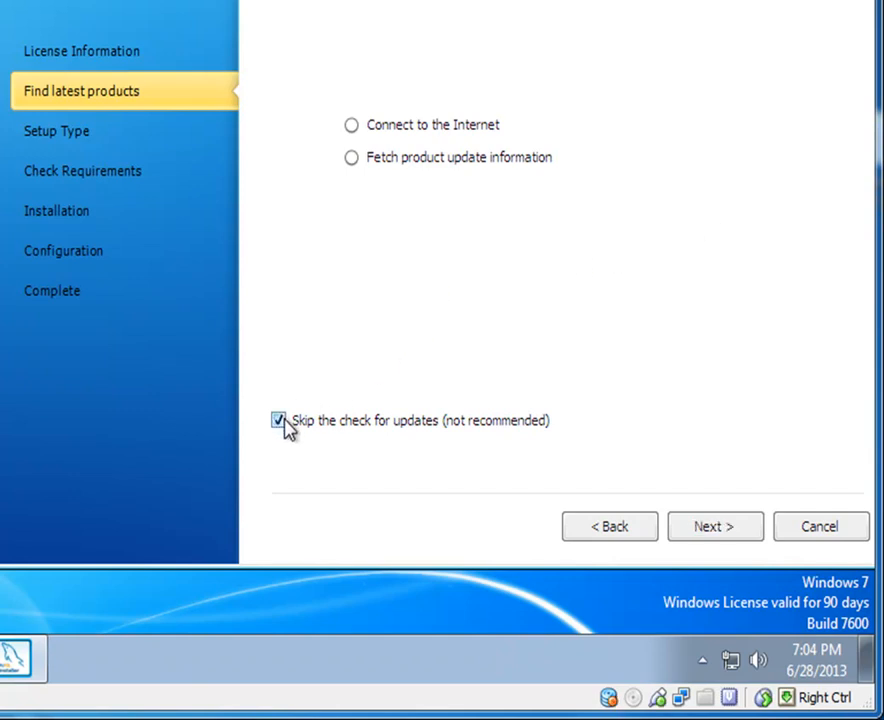
click(740, 534)
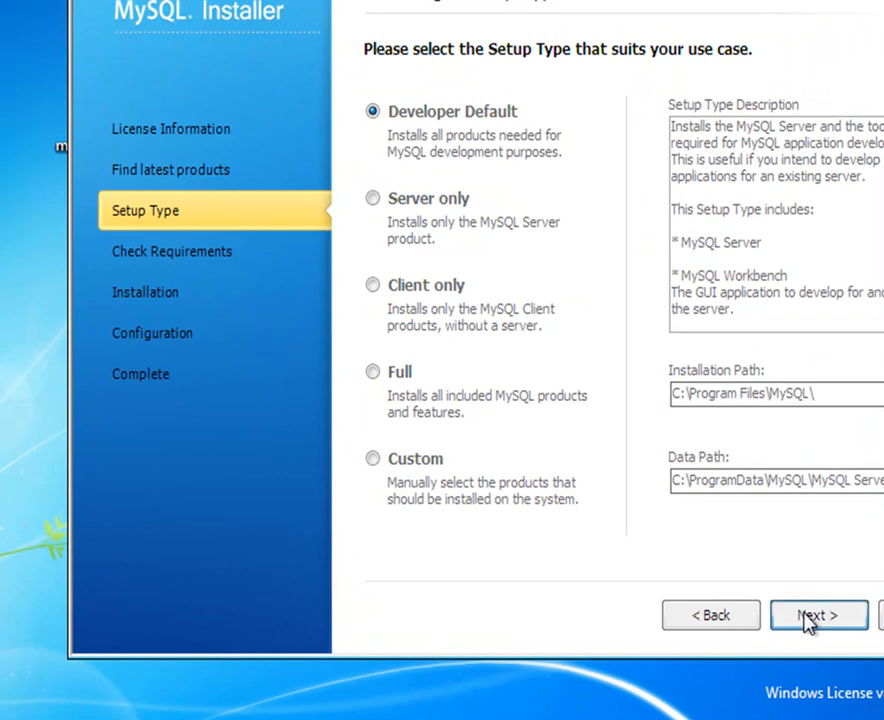
click(803, 609)
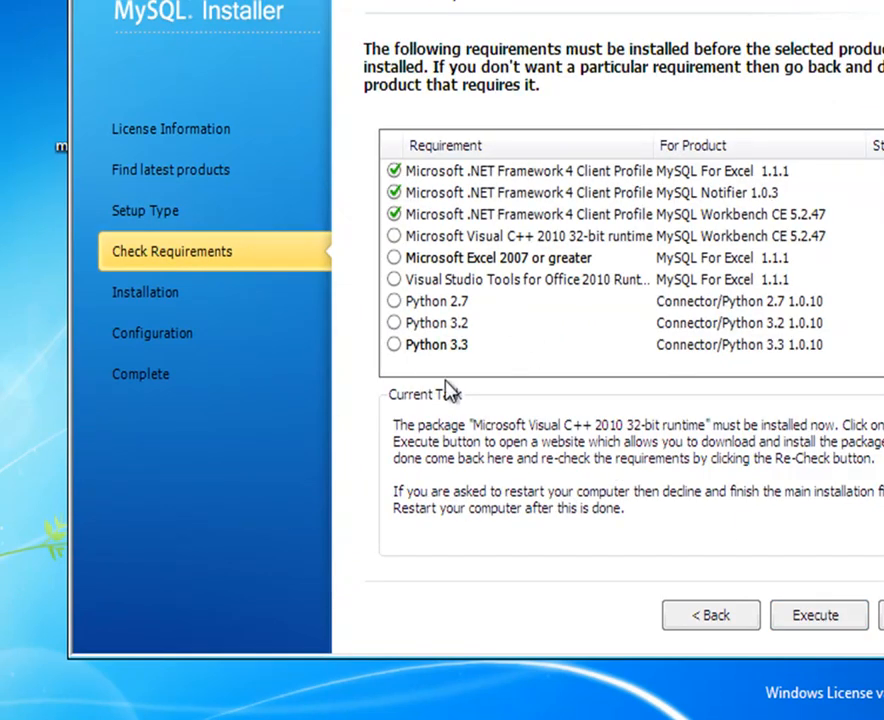
Step: Install the Microsoft Visual C++ 2010 32-bit runtime after accepting its licence terms
click(810, 617)
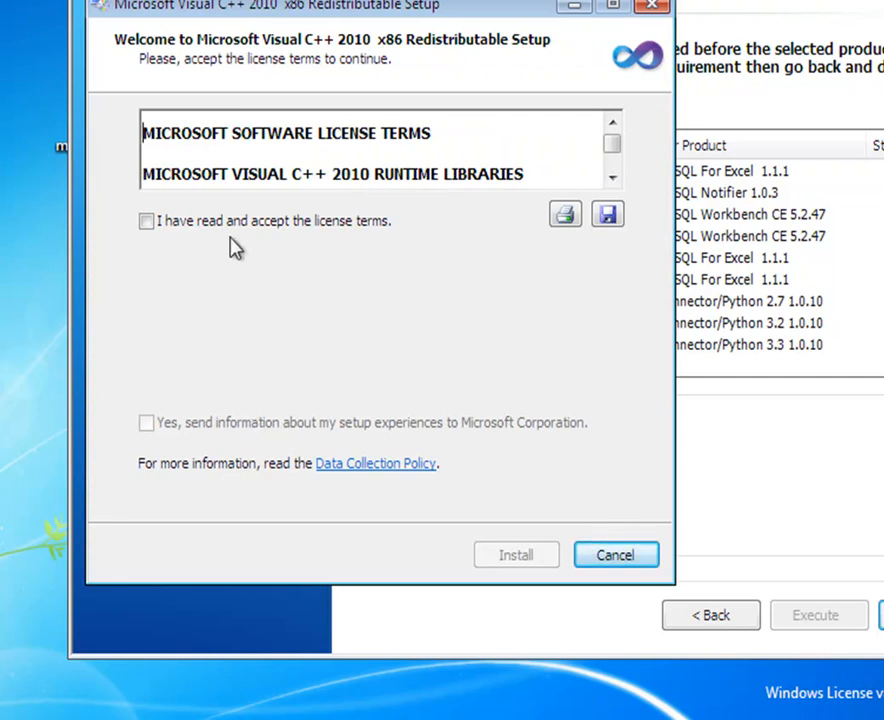
click(182, 222)
click(518, 556)
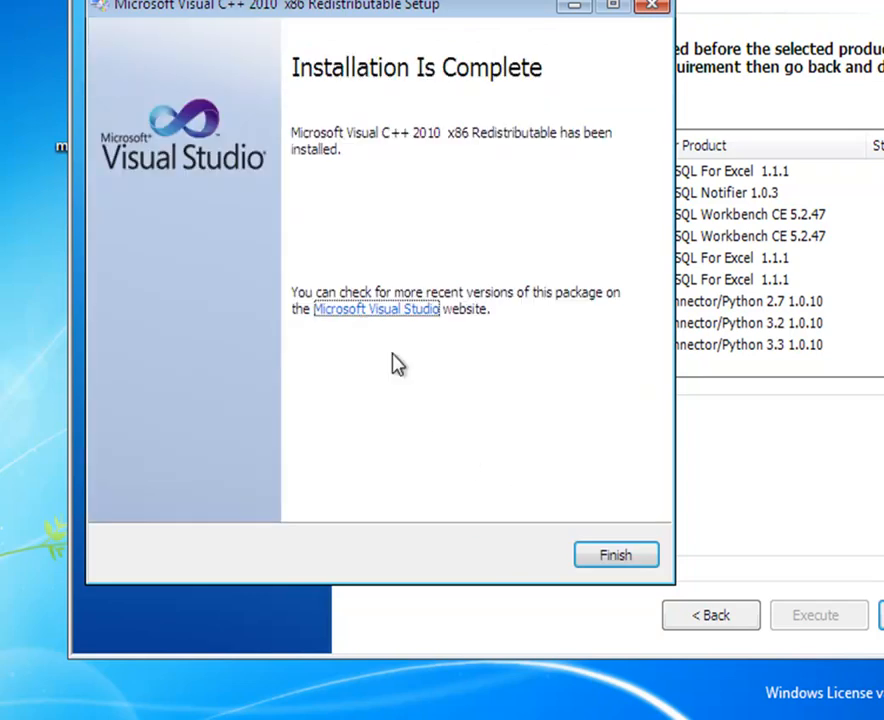
click(655, 564)
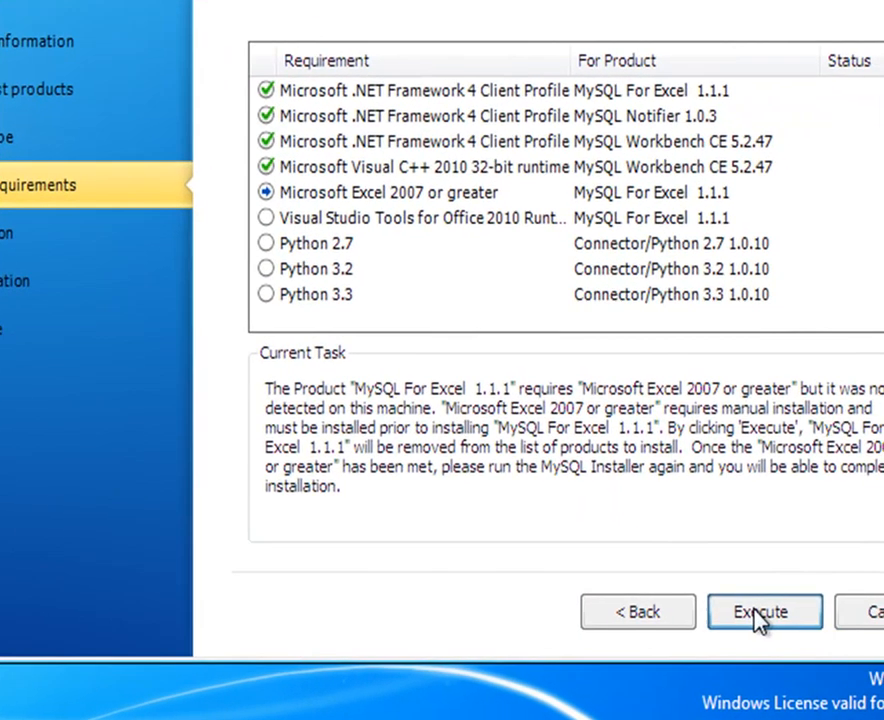
Step: Skip the unmet Excel and Python 2.7, 3.2 and 3.3 requirements
click(758, 615)
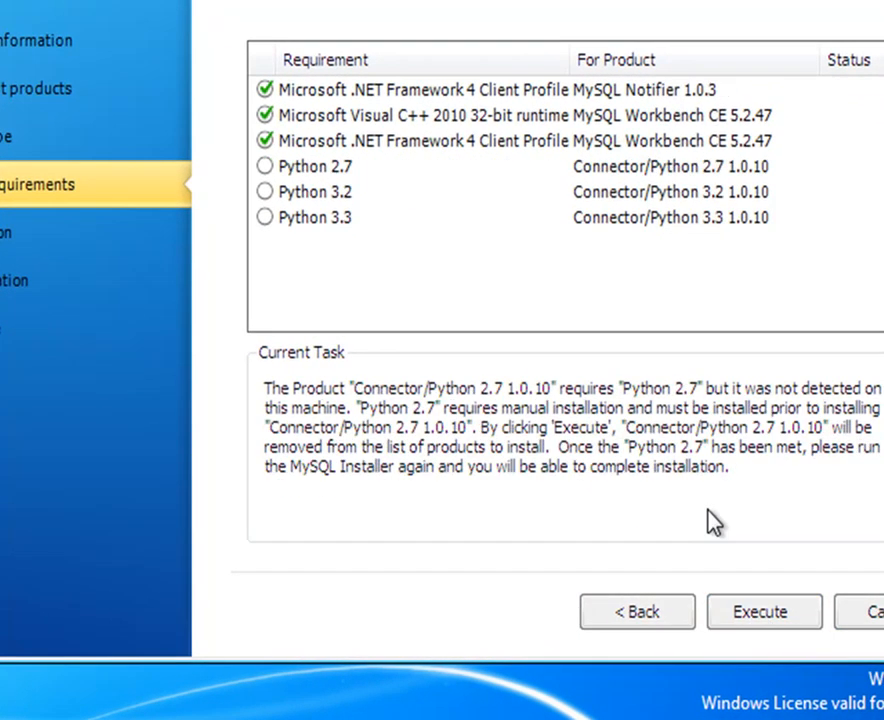
click(794, 633)
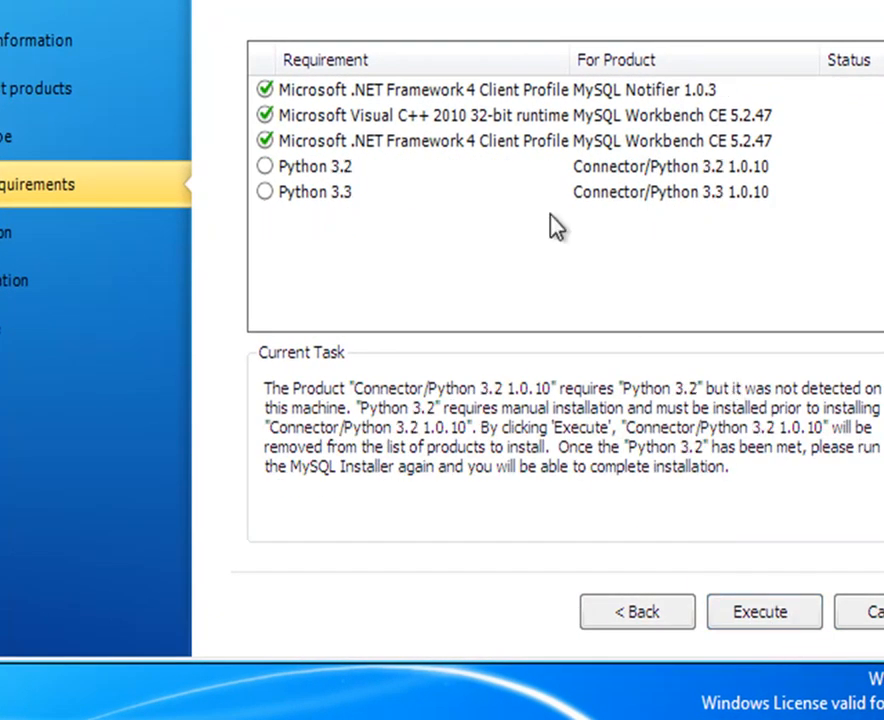
click(745, 613)
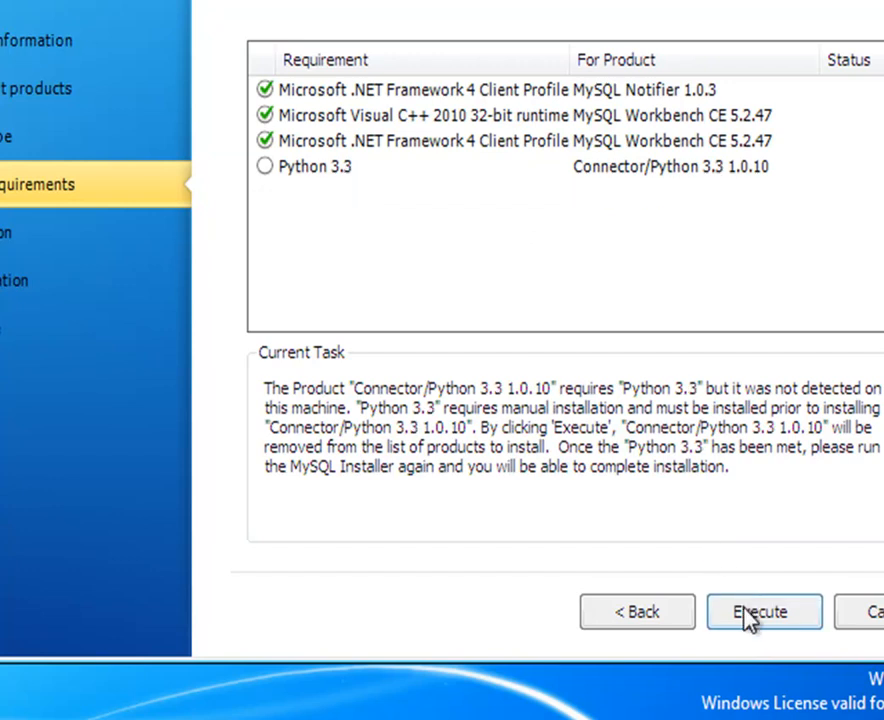
click(757, 617)
click(765, 614)
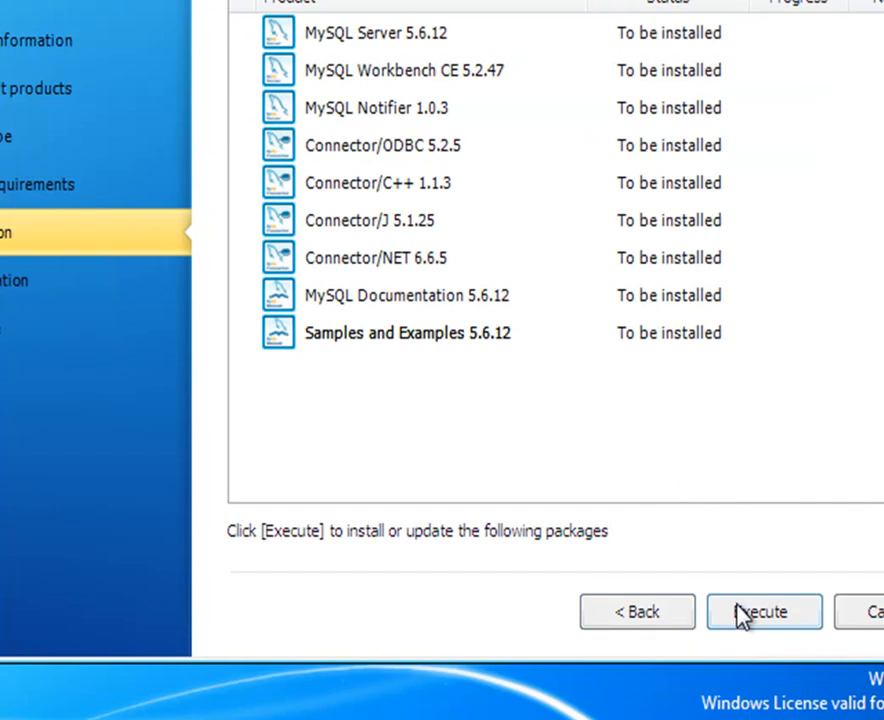
Step: Start installing the listed MySQL products, beginning with MySQL Server 5.6.12
click(765, 625)
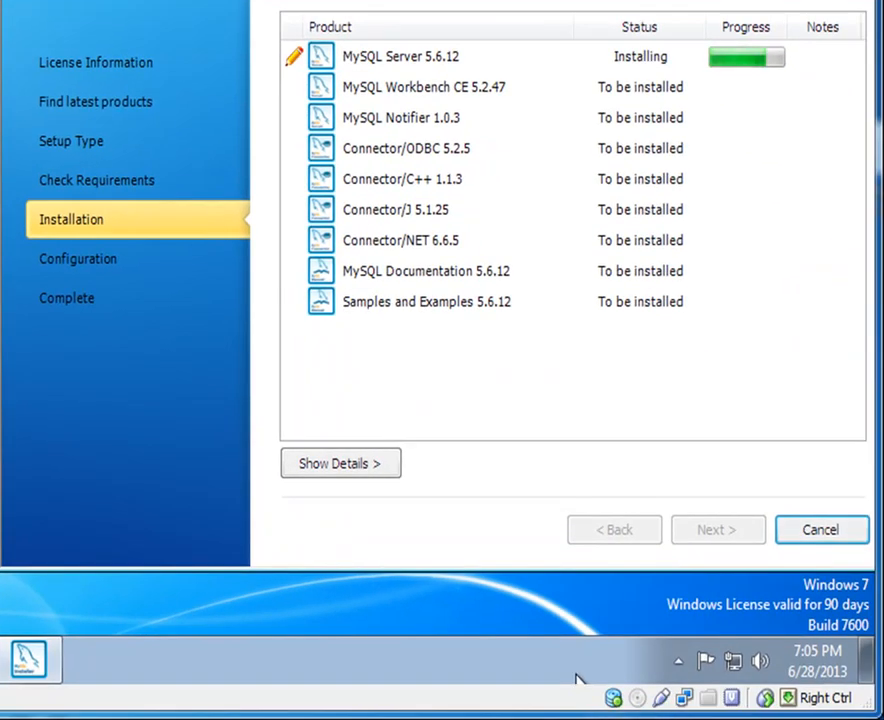
click(787, 718)
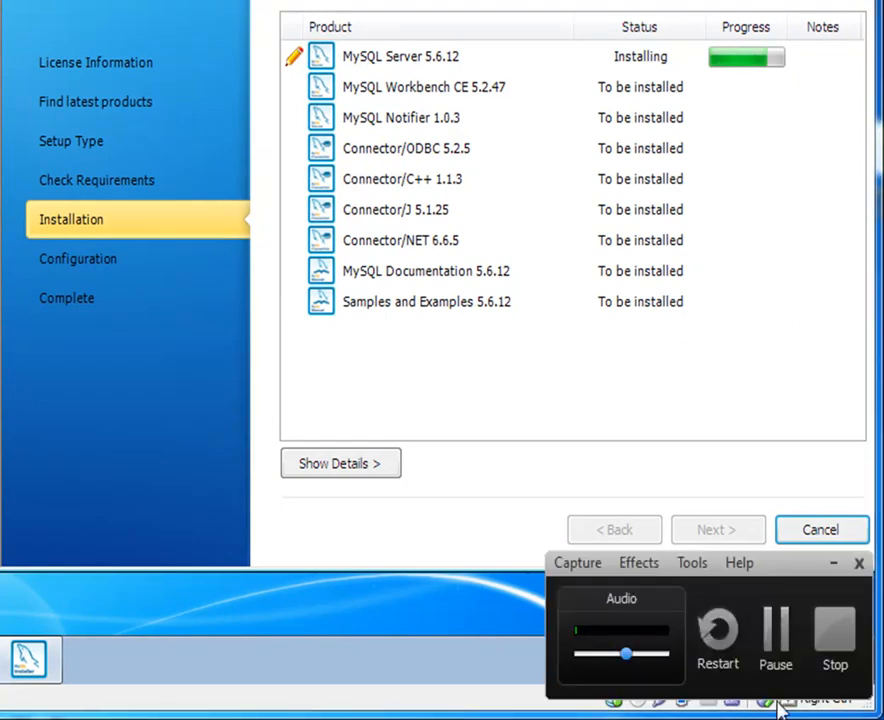
click(778, 628)
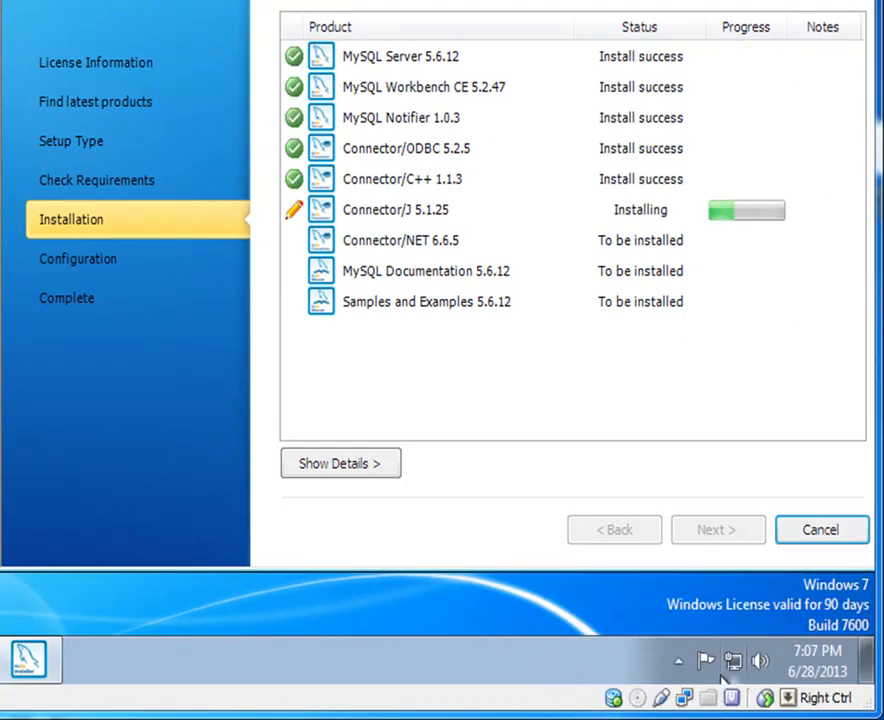
Step: Wait for all nine products to show Install success, then proceed to Configuration
click(760, 718)
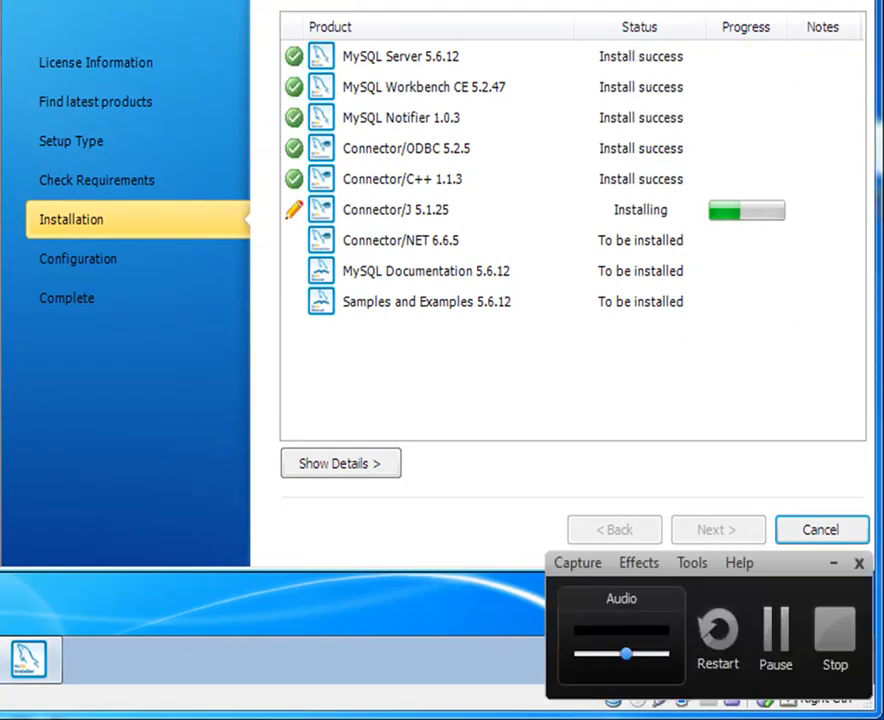
click(781, 627)
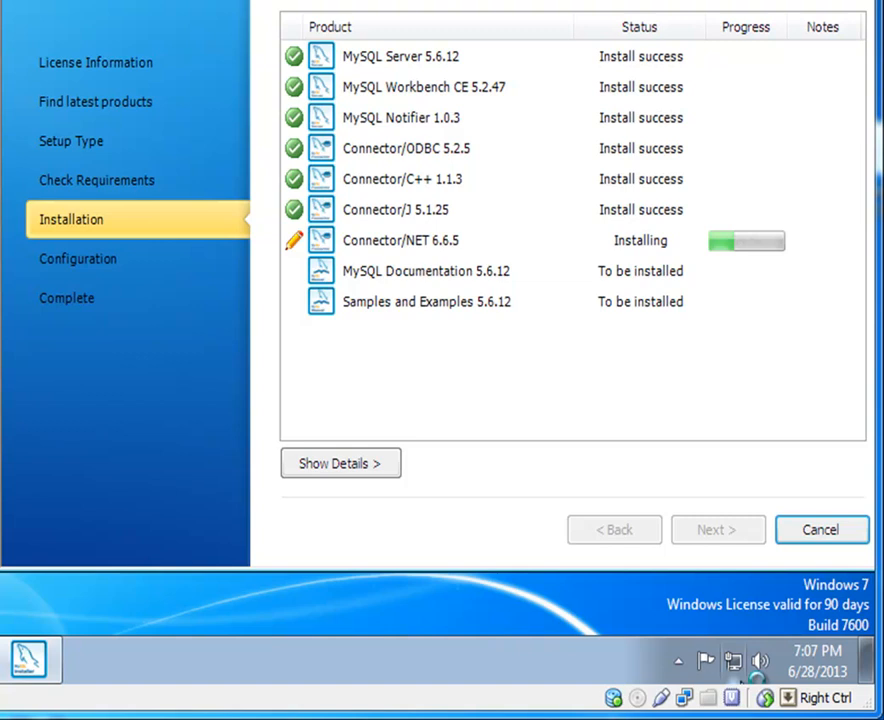
click(760, 716)
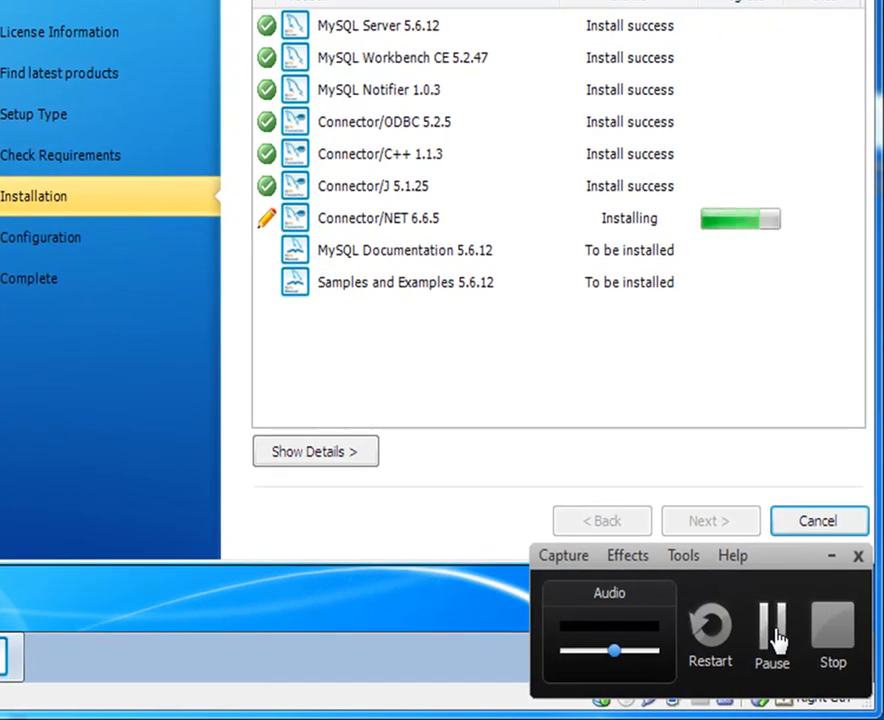
click(775, 630)
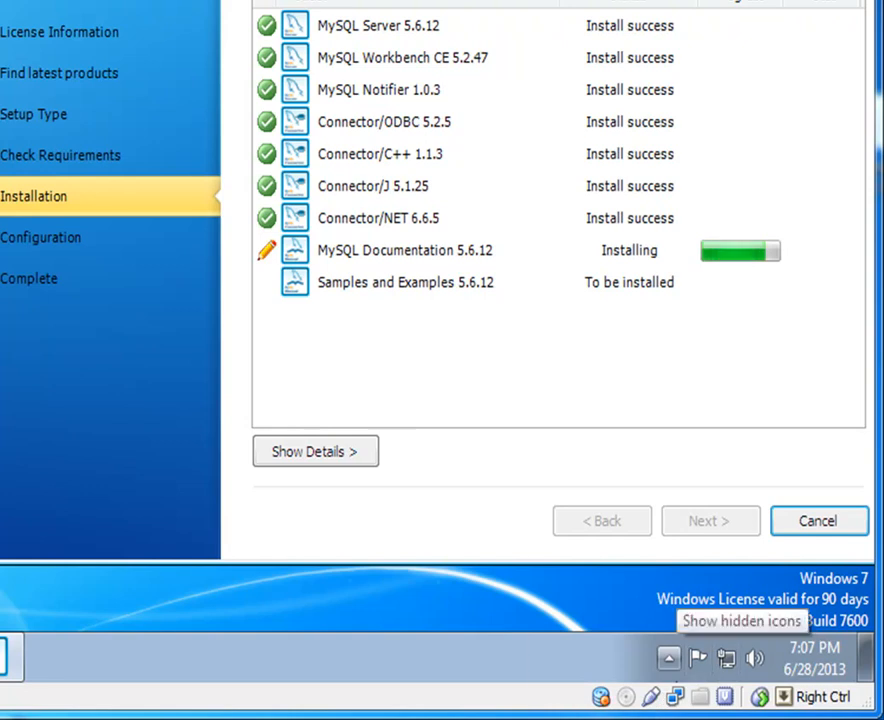
click(785, 716)
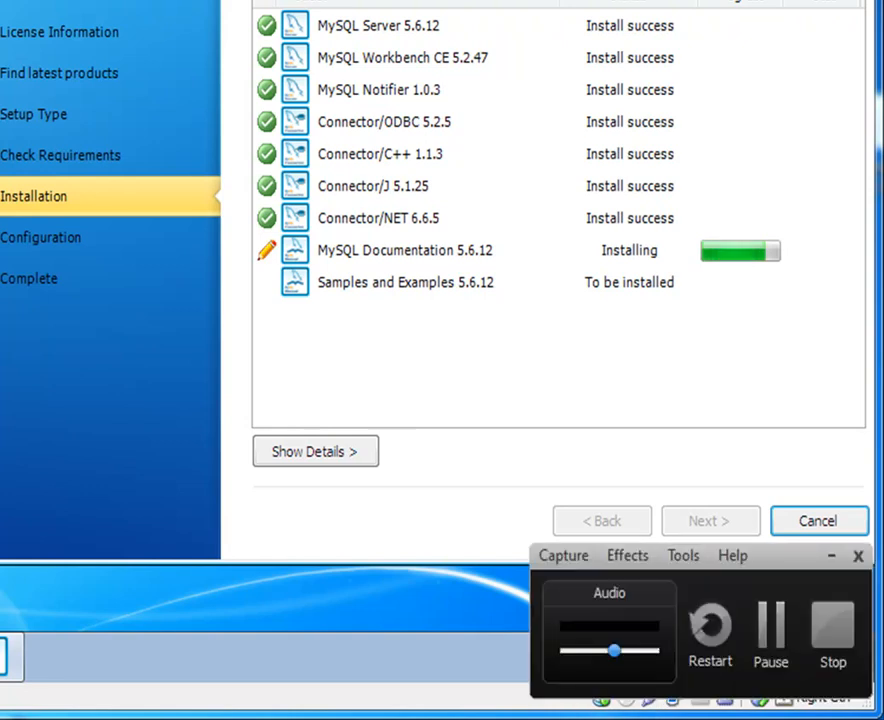
click(785, 648)
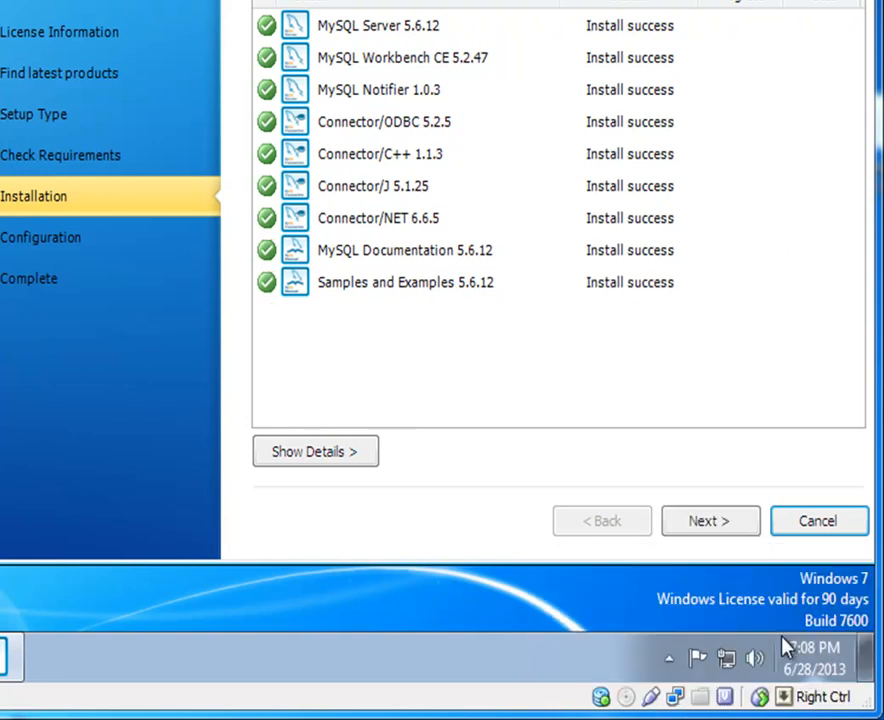
click(705, 519)
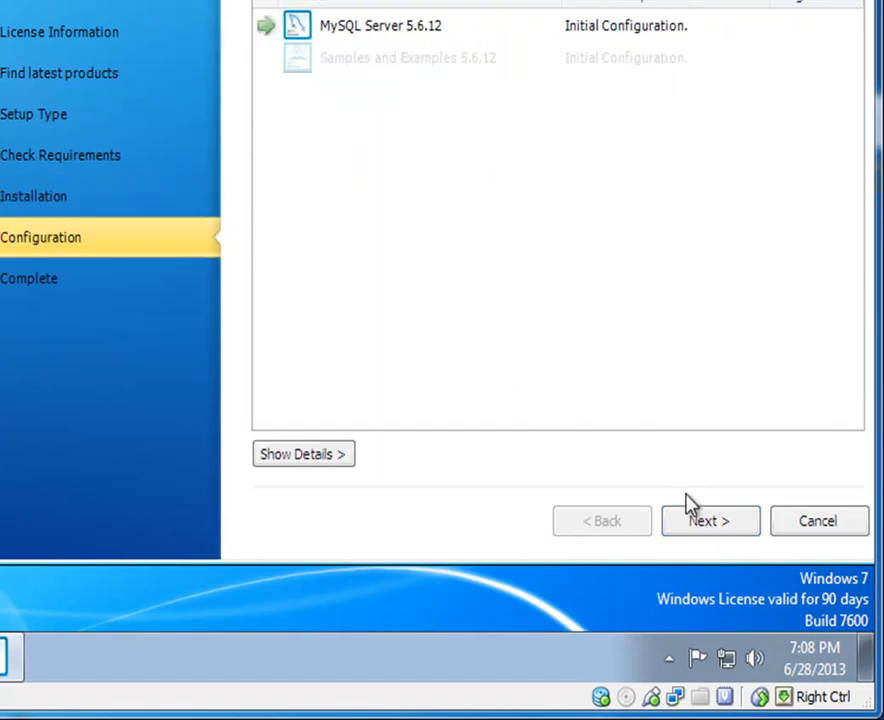
Step: Keep the default networking settings and enter the root password twice
click(712, 519)
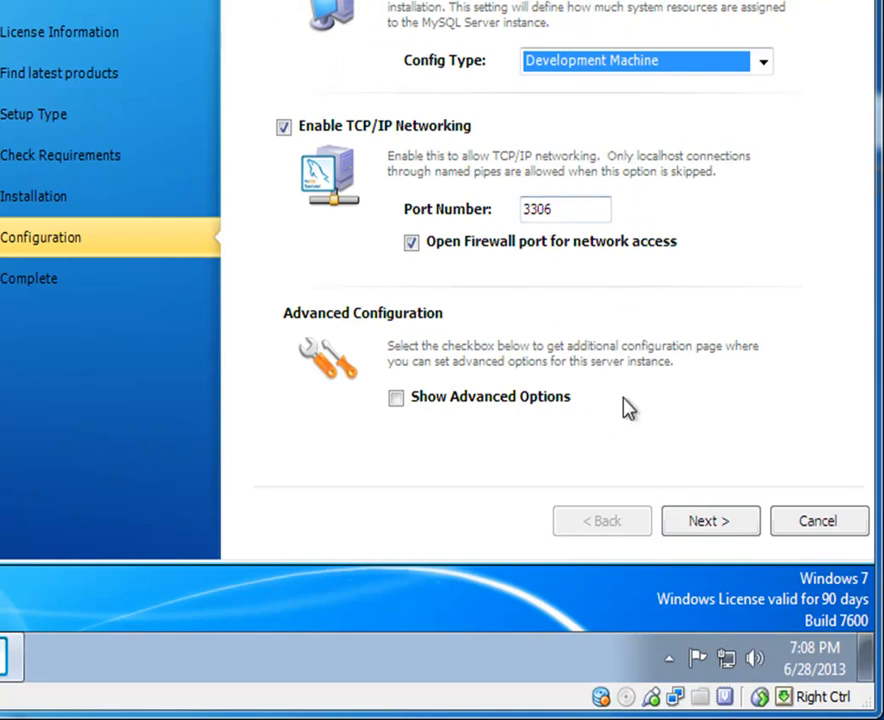
click(728, 519)
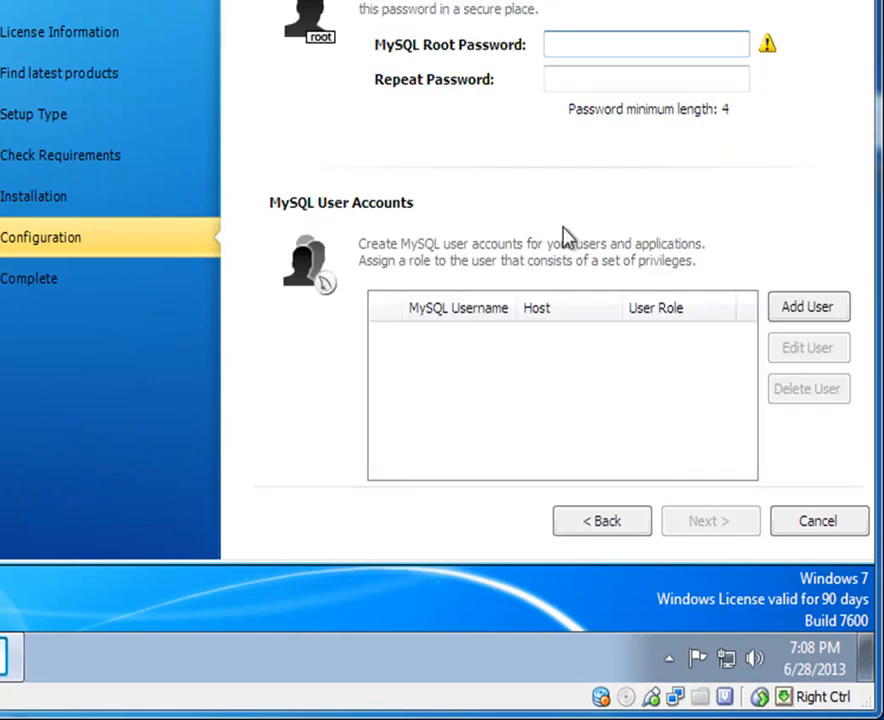
text(••••••••)
key(Tab)
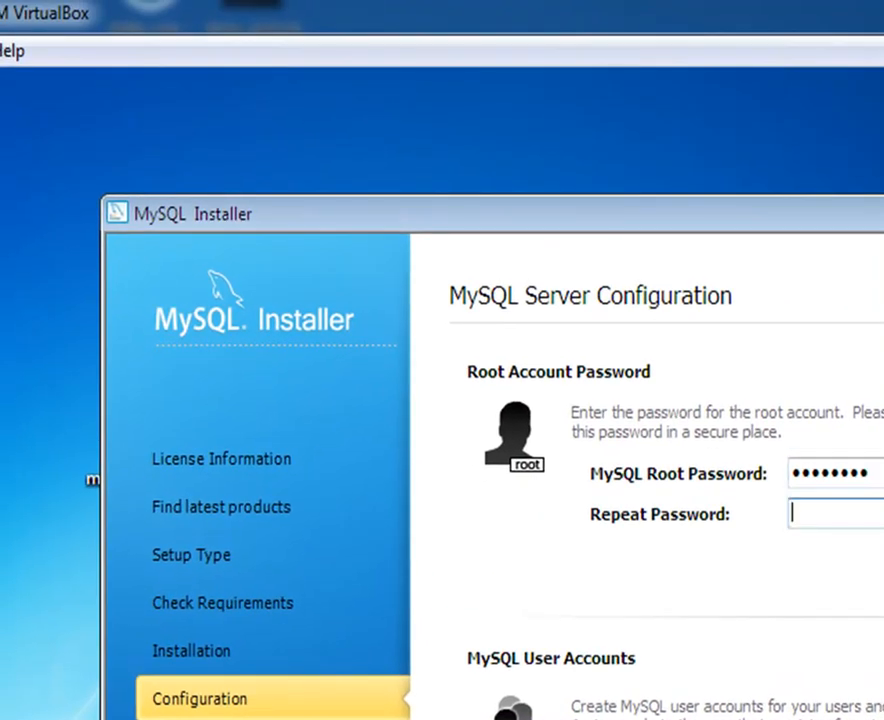
text(••••••••)
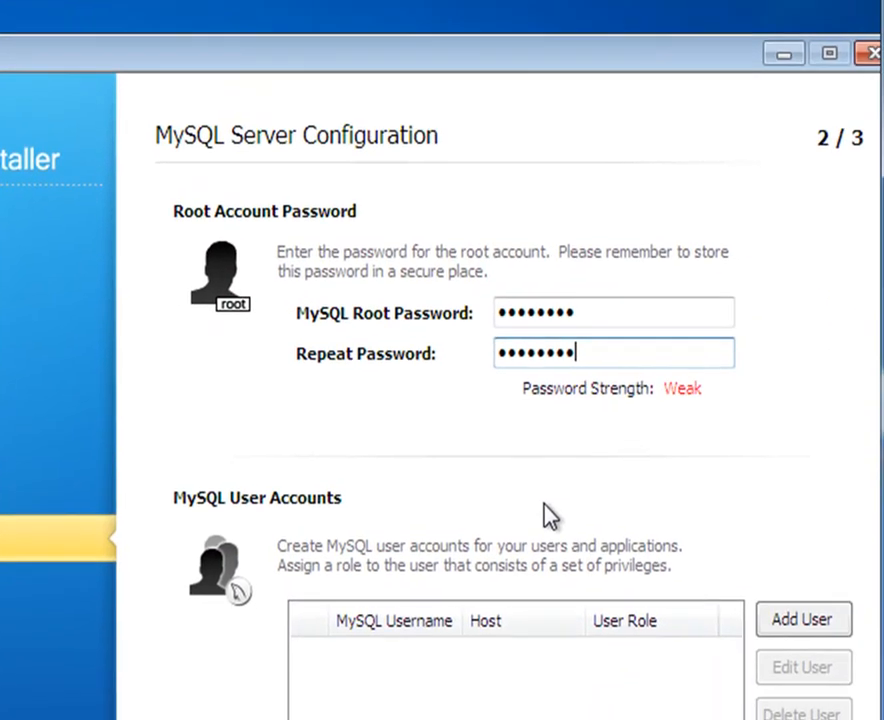
Step: Add a DB Admin user for all hosts (%) with a password, then continue
click(796, 622)
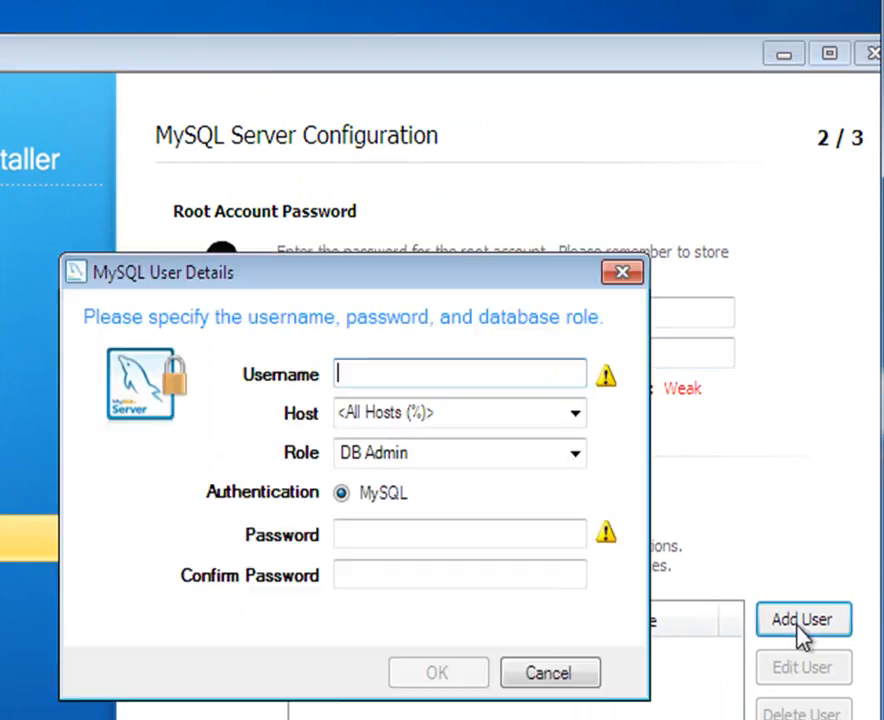
text(youtube)
key(Tab)
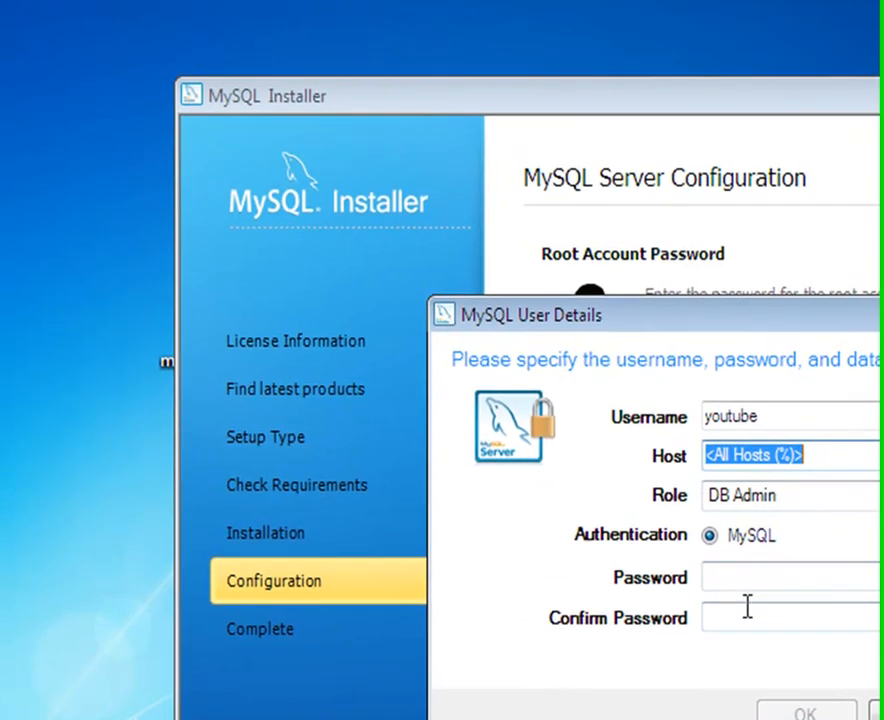
click(379, 540)
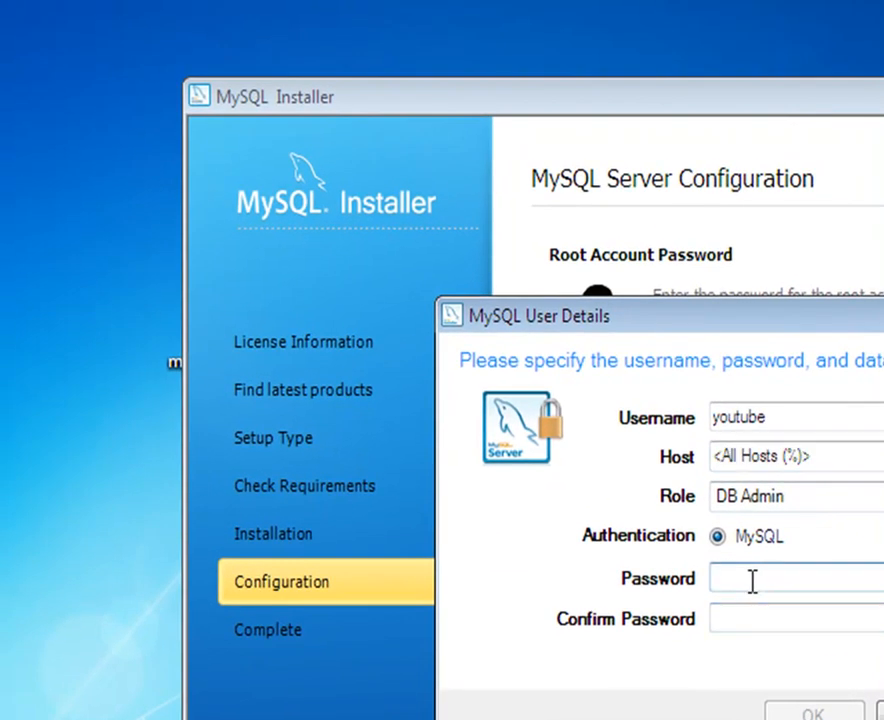
click(741, 619)
text(••••)
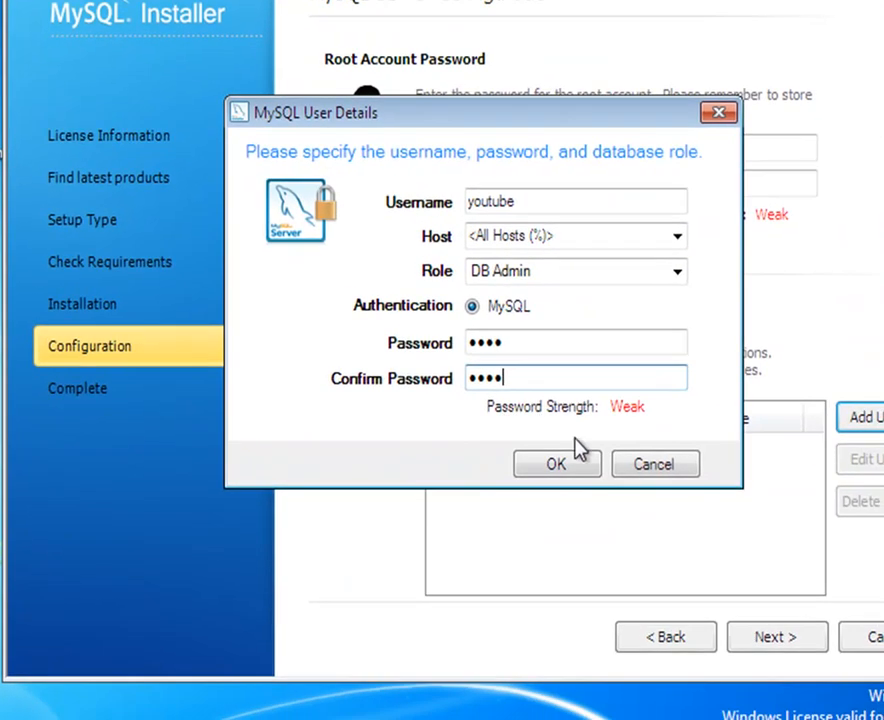
click(554, 466)
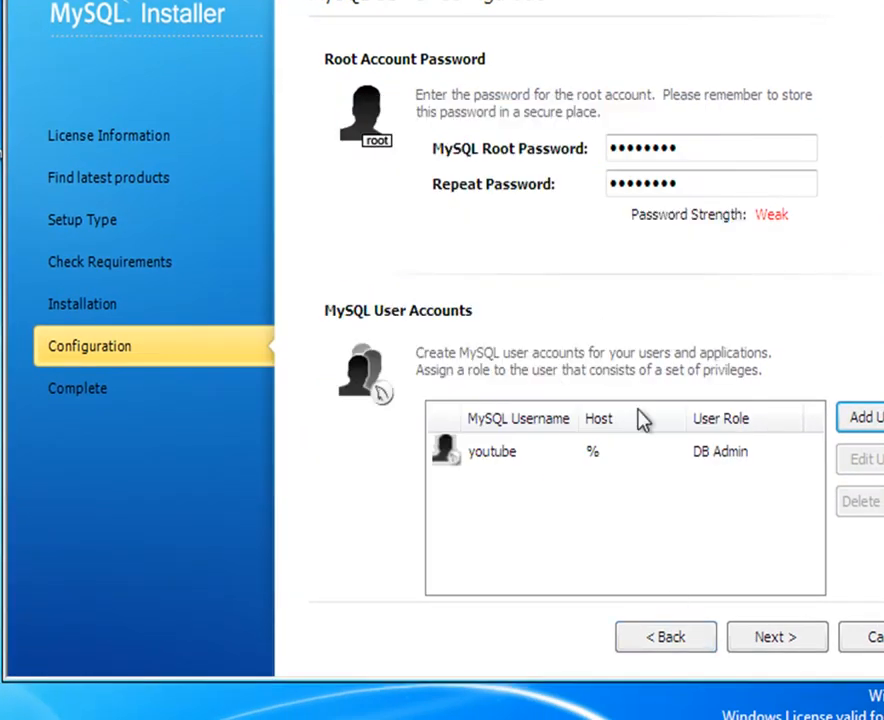
click(757, 637)
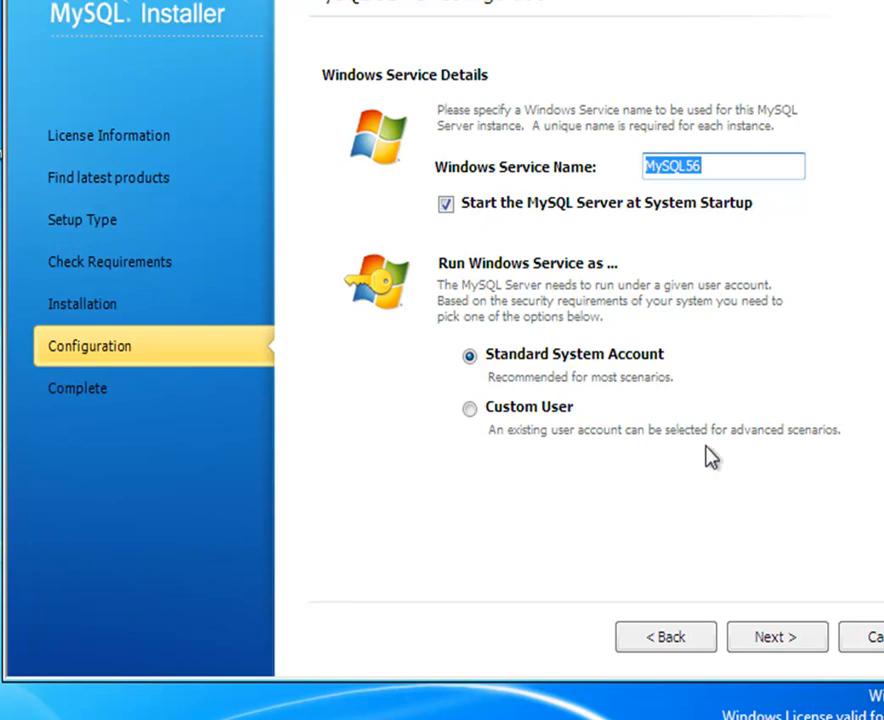
Step: Apply the MySQL56 service configuration, configure Samples and Examples 5.6.12, and finish the MySQL Installer
click(795, 645)
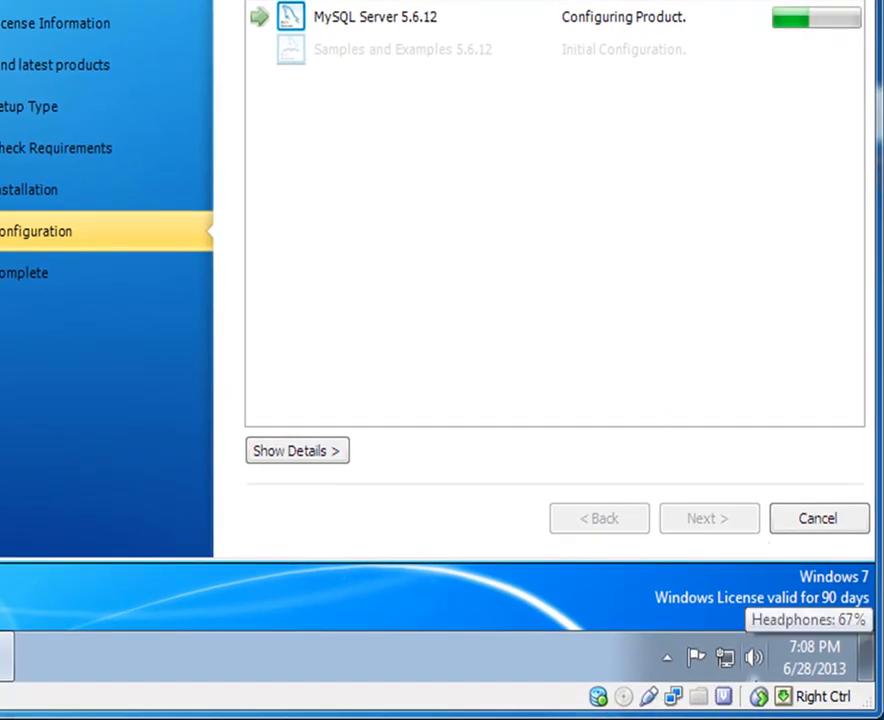
click(687, 697)
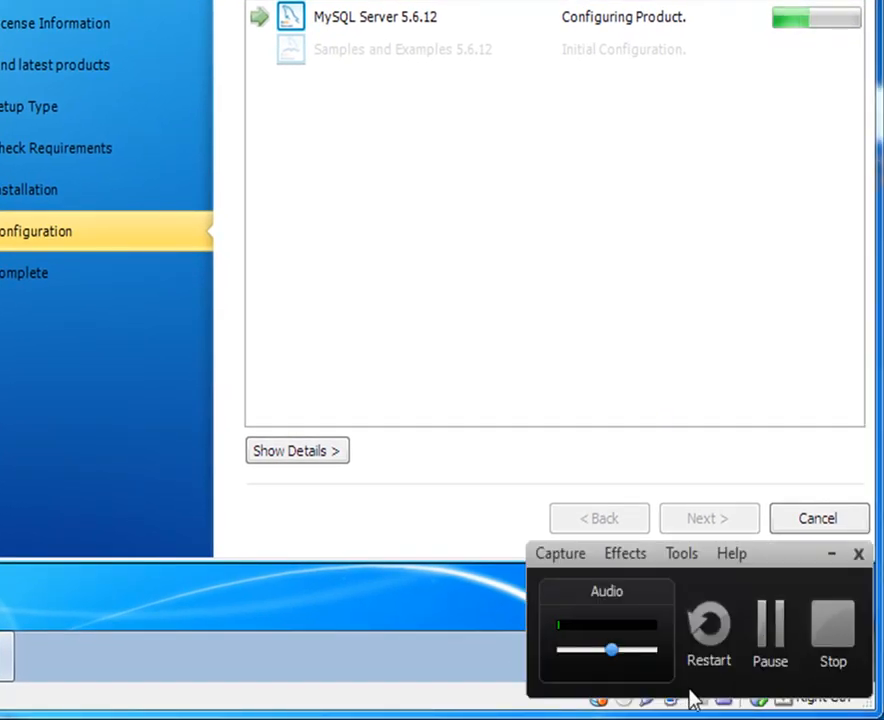
click(768, 632)
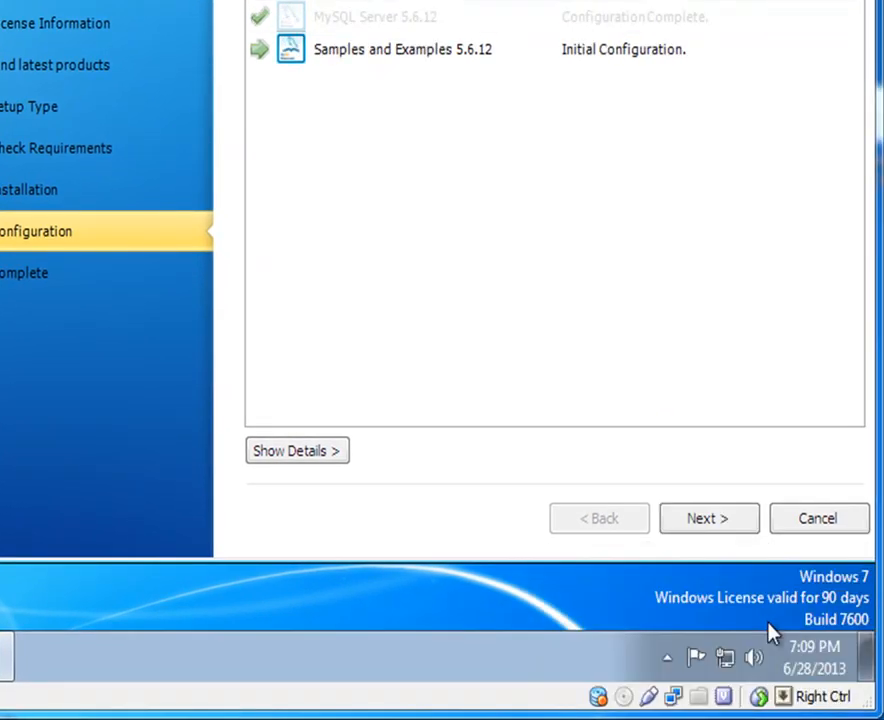
click(707, 520)
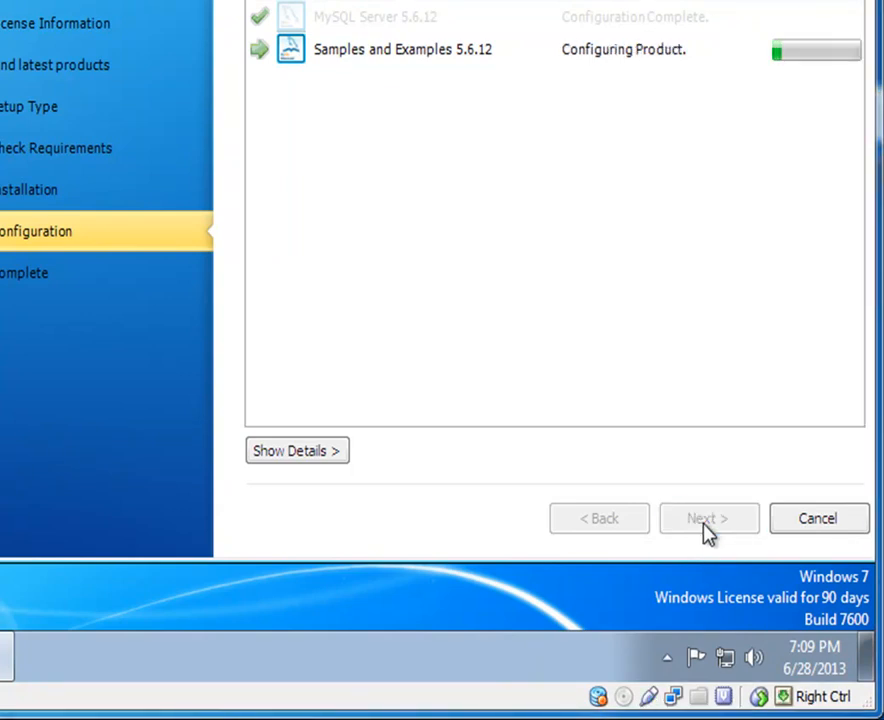
click(274, 460)
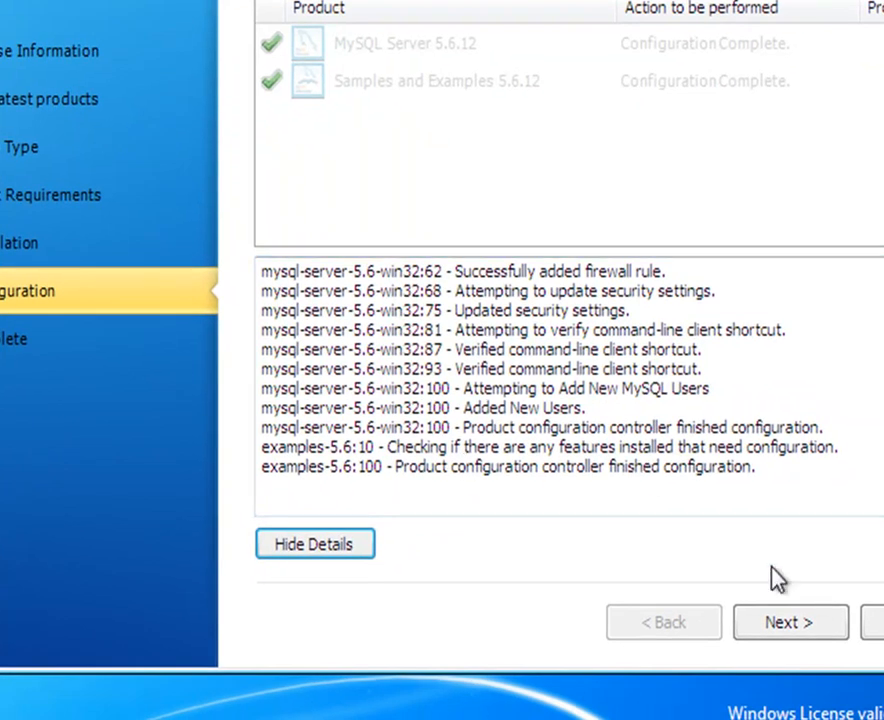
click(799, 633)
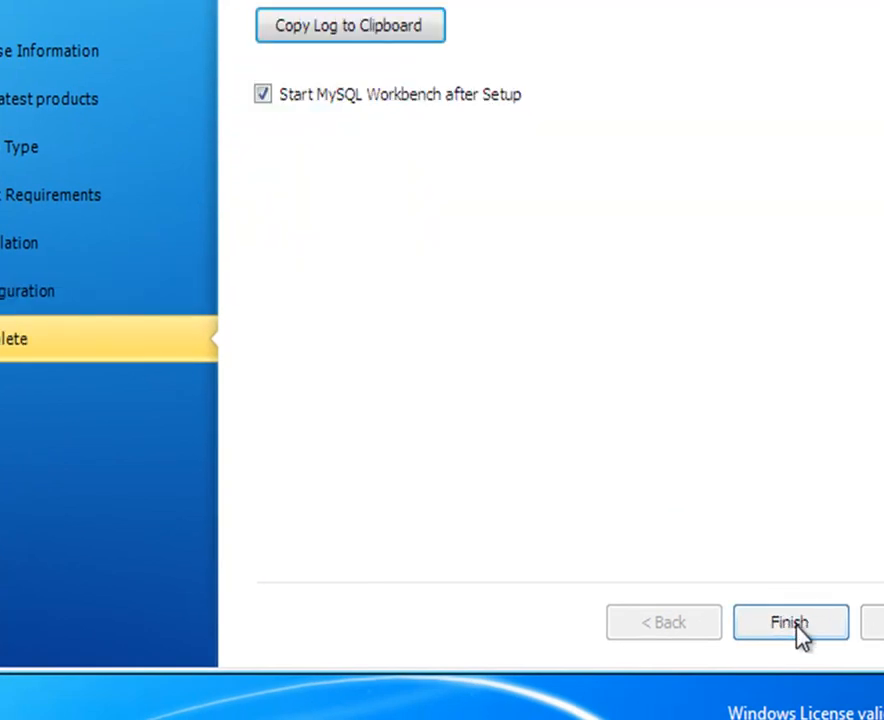
click(800, 633)
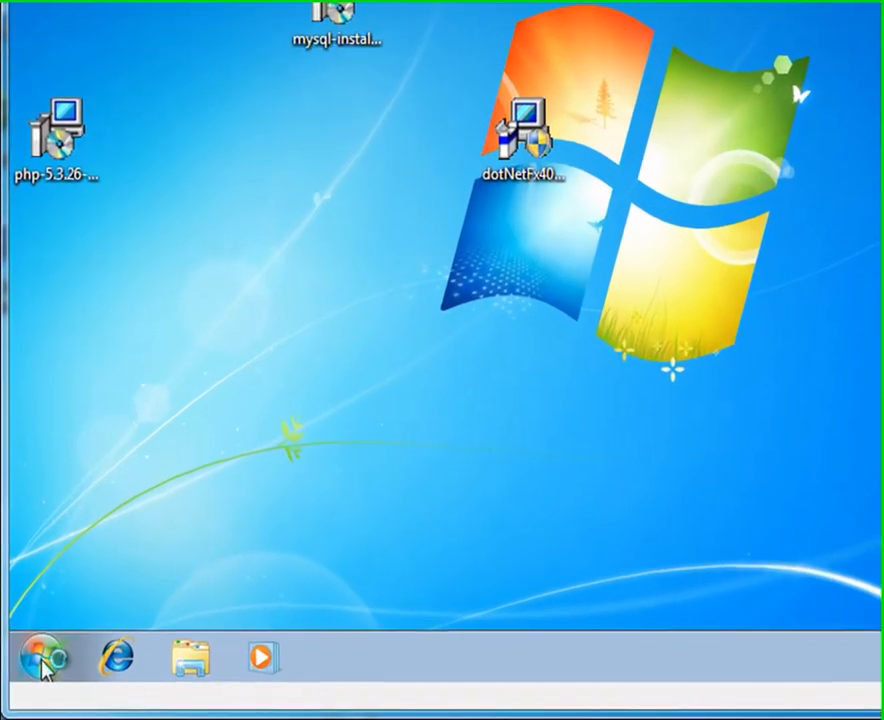
Step: Open Control Panel in Category view, check Windows Firewall status under System and Security, then close it
click(43, 664)
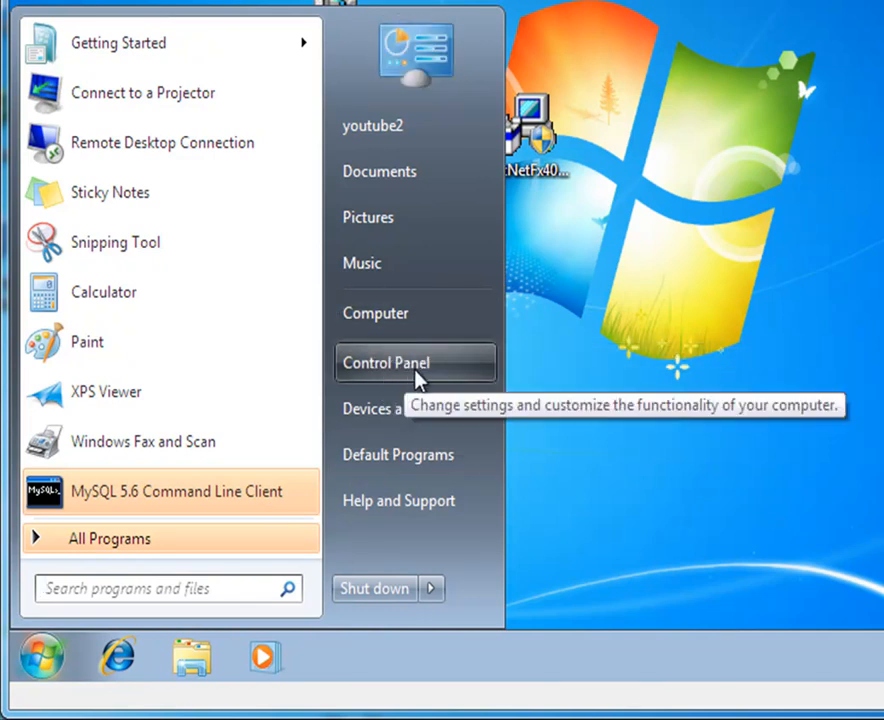
click(805, 351)
click(39, 651)
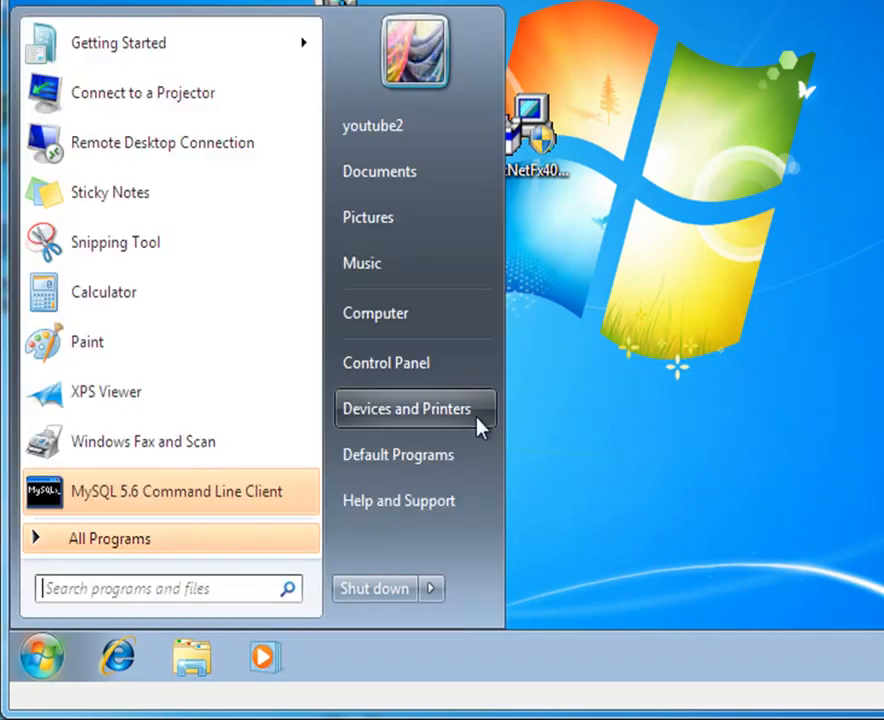
click(446, 371)
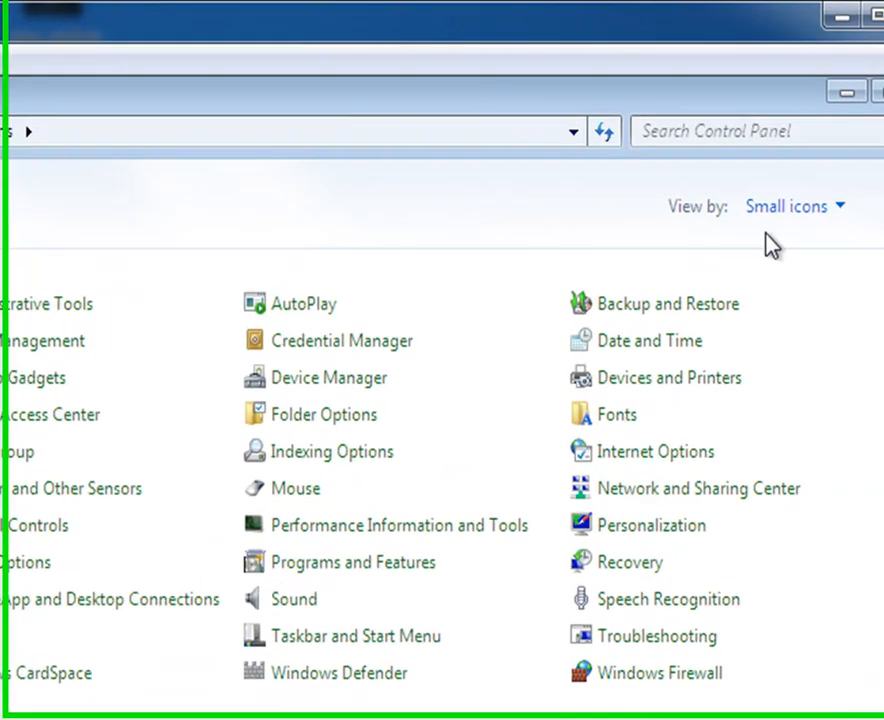
click(790, 207)
click(787, 242)
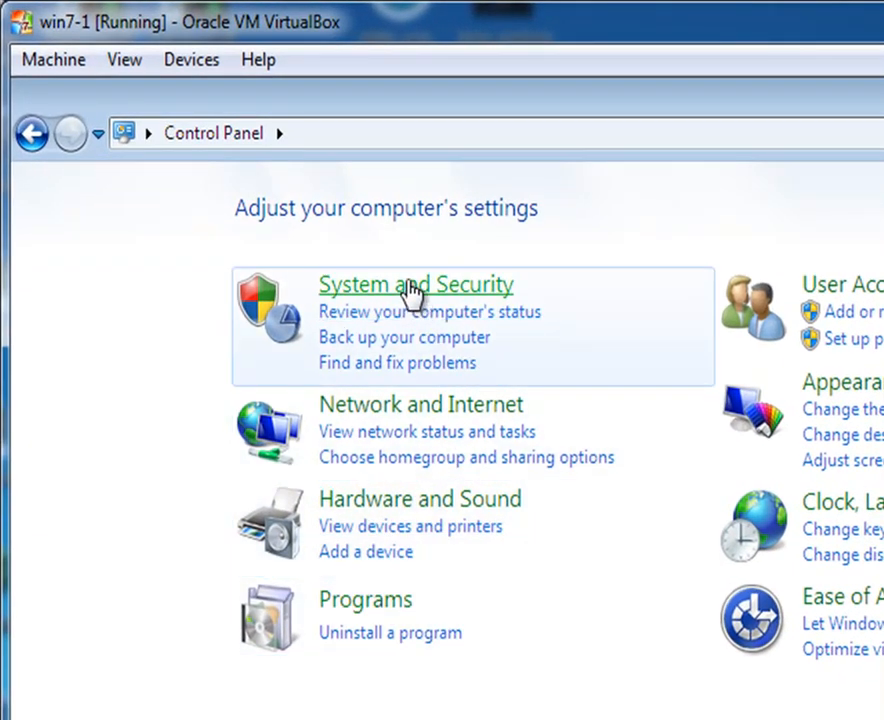
click(406, 284)
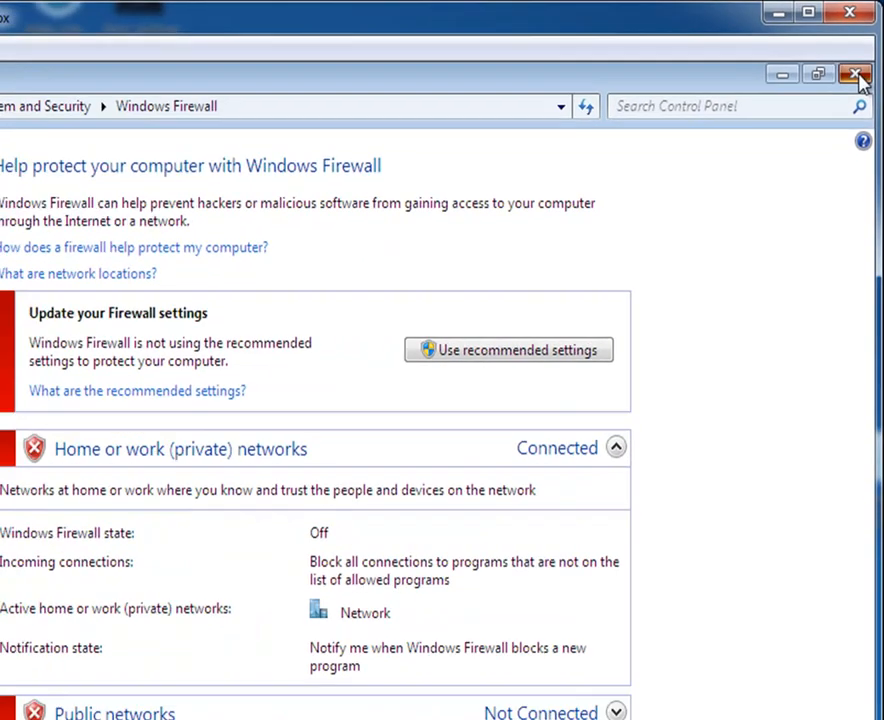
click(849, 94)
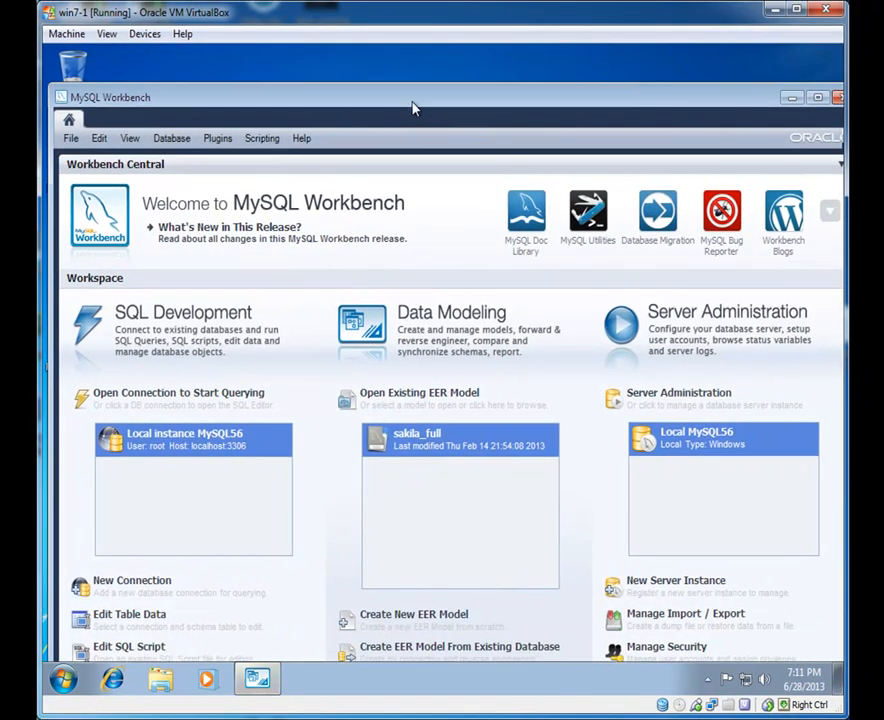
Step: Close MySQL Workbench, then launch MySQL 5.6 Command Line Client and log in with the root password
drag(415, 108, 387, 127)
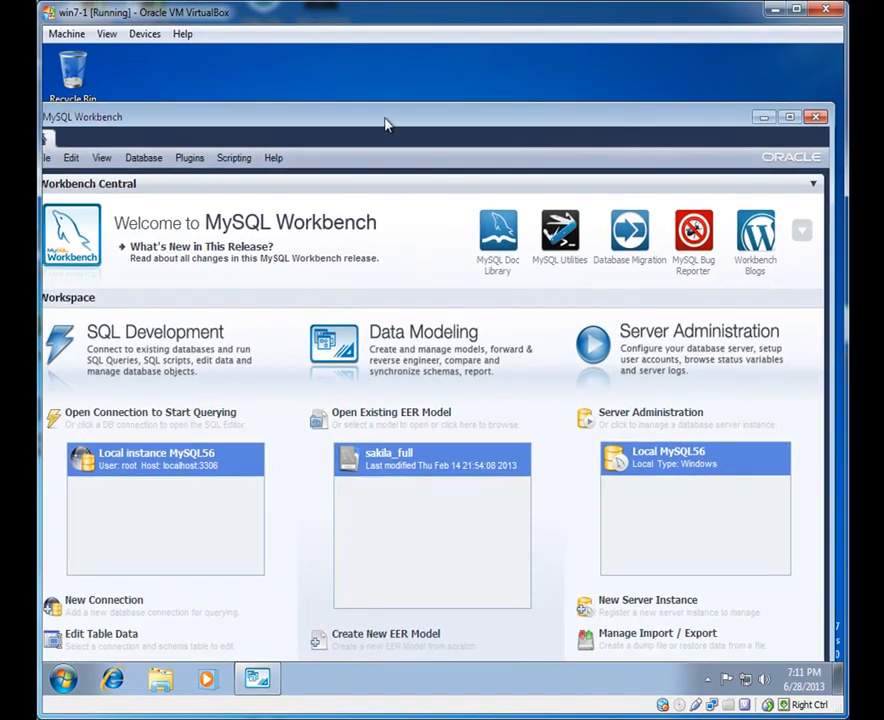
click(816, 118)
click(62, 680)
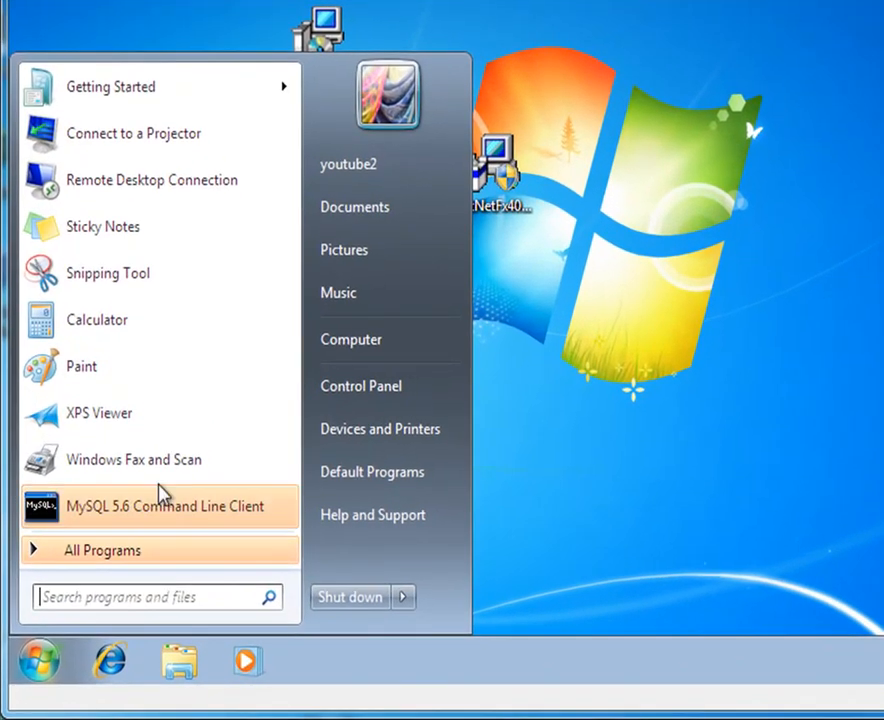
click(168, 510)
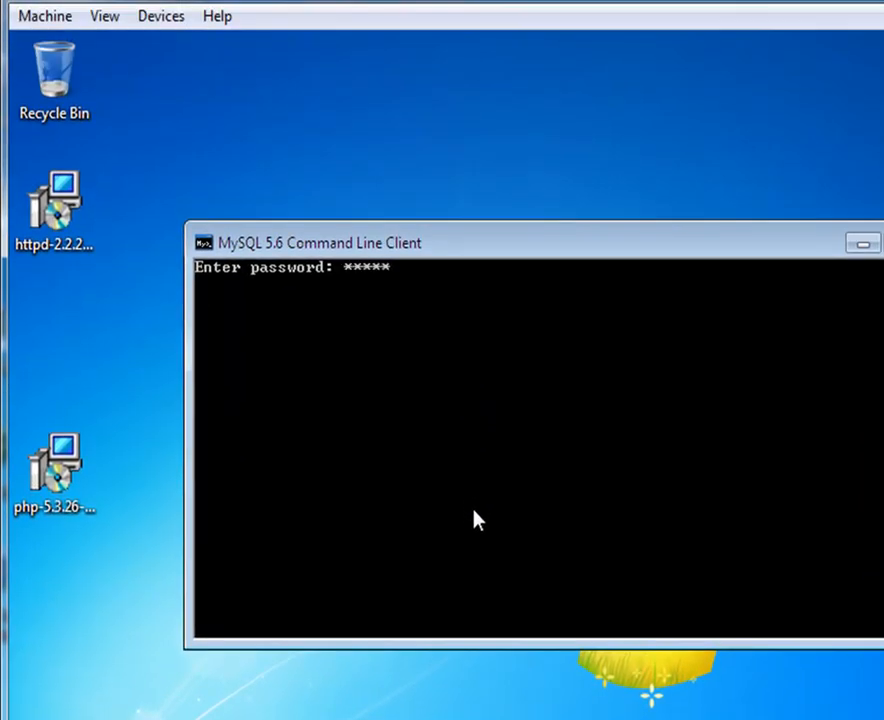
key(Return)
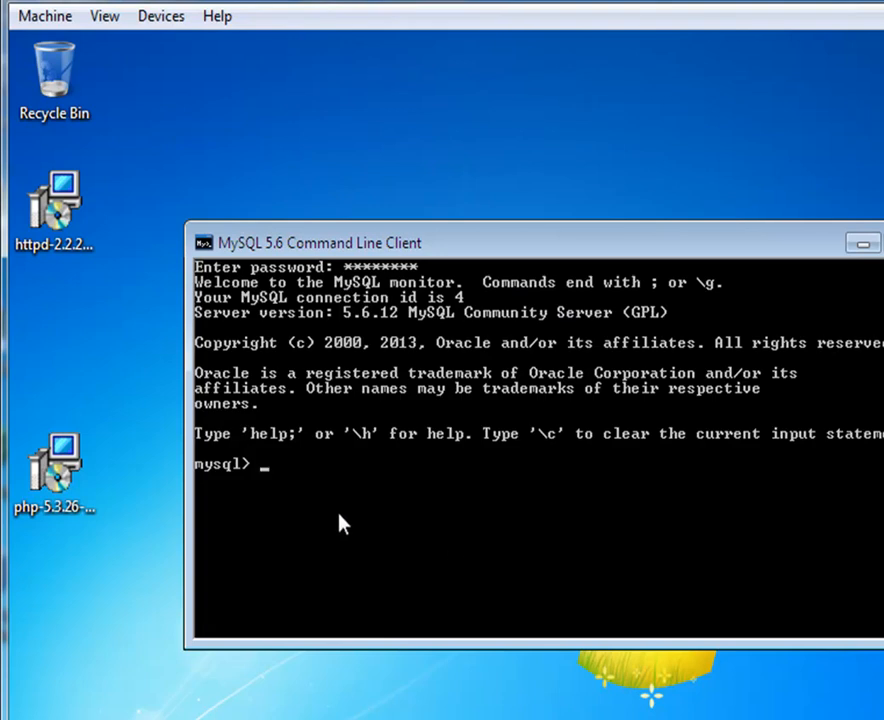
Step: Run 'show databases;' to list the six databases, then exit the client
text(show data)
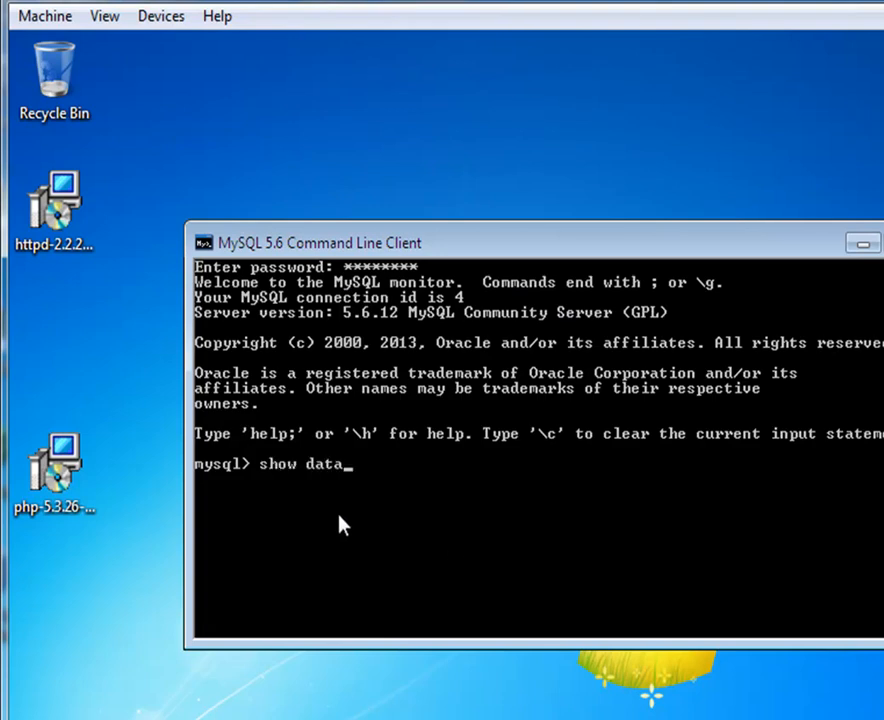
text(bases;)
key(Return)
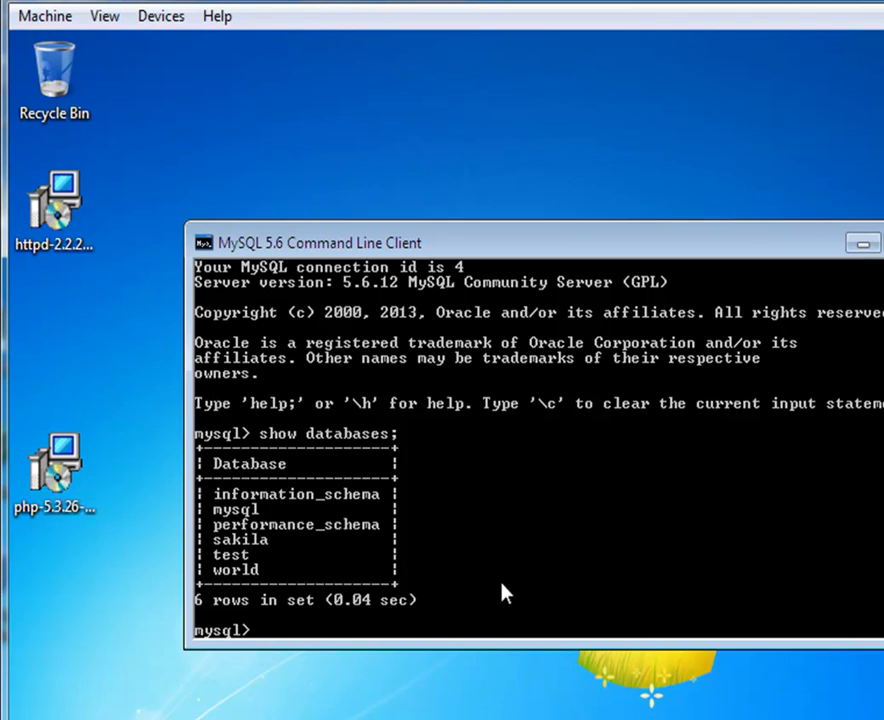
text(exit)
key(Return)
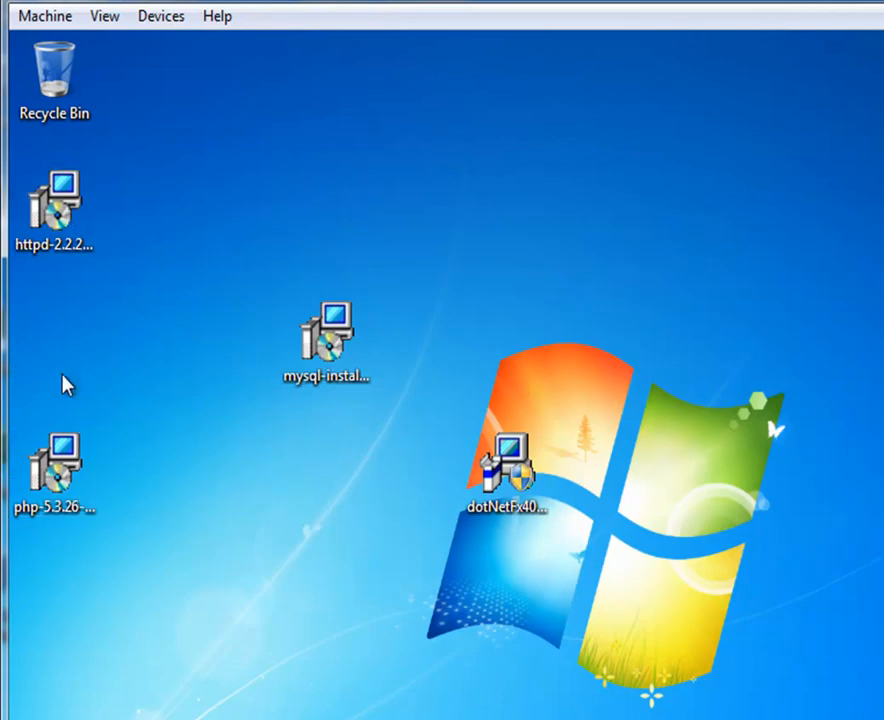
Step: Launch the Apache httpd 2.2.22 installer and accept its license agreement
drag(63, 227, 250, 600)
double_click(270, 605)
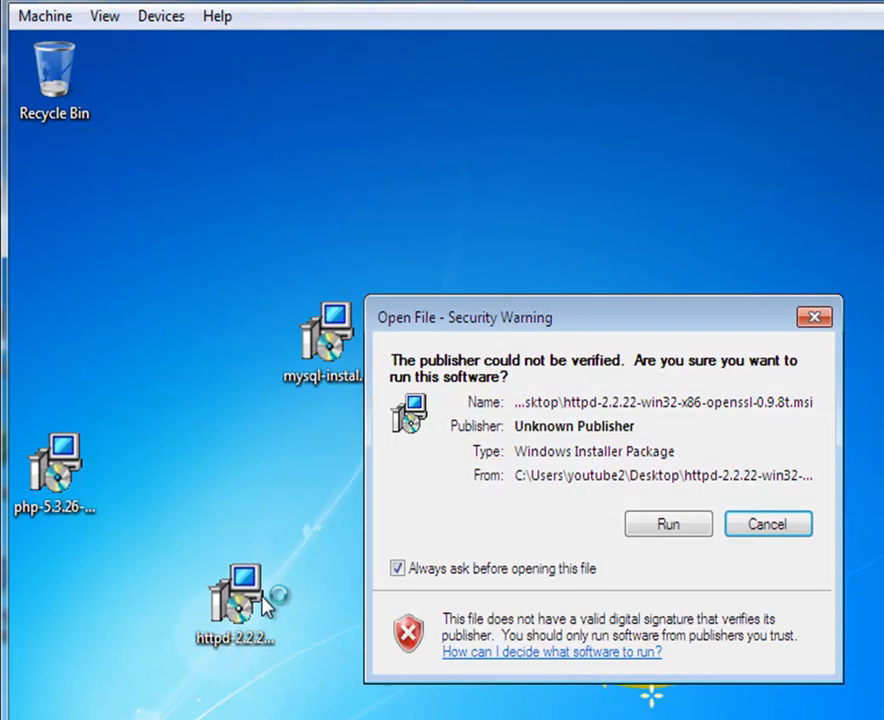
click(669, 527)
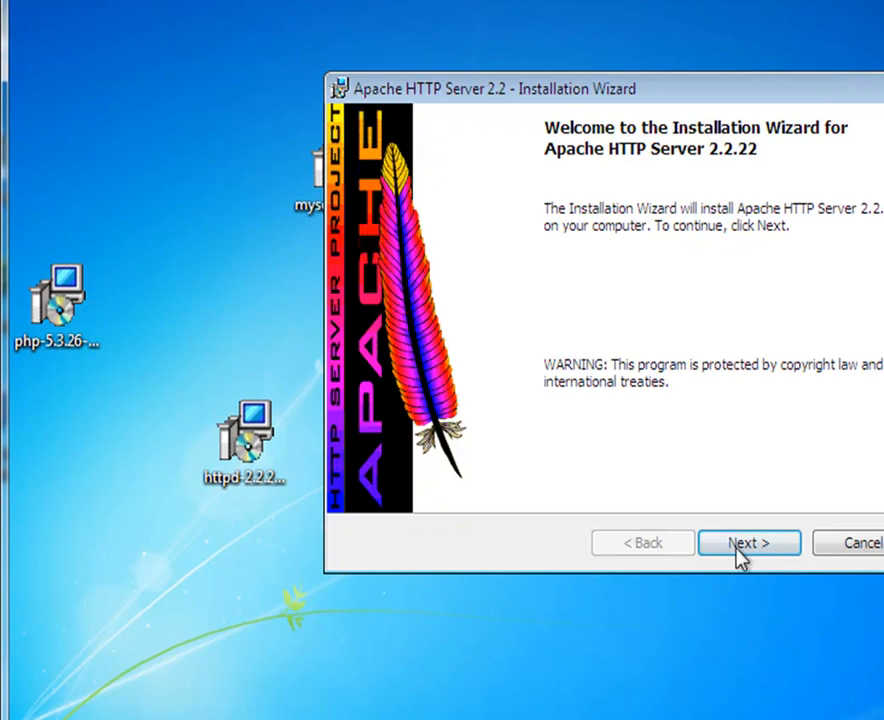
click(742, 546)
click(440, 452)
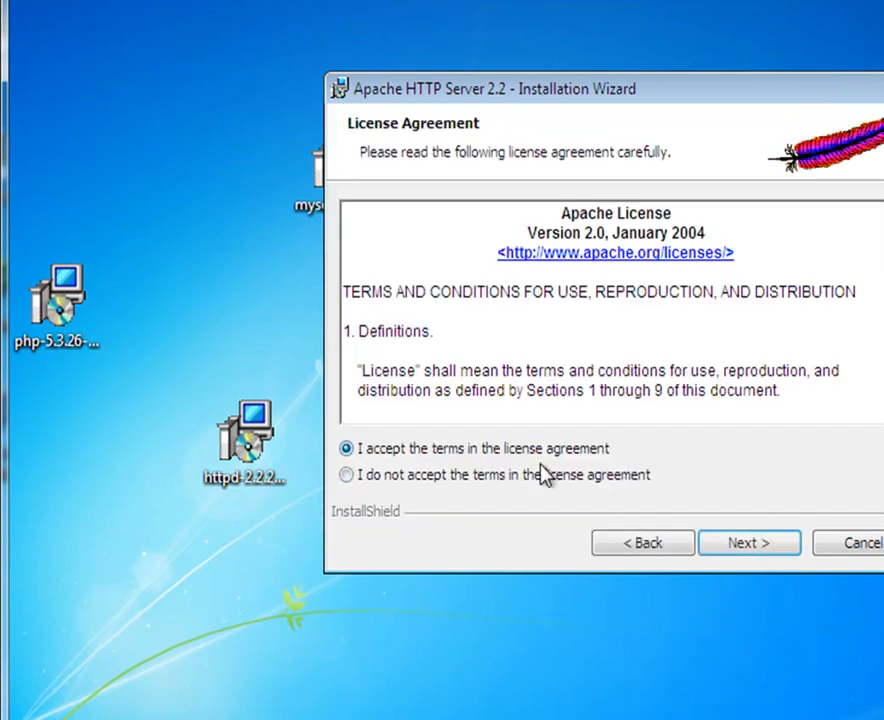
click(740, 552)
click(742, 546)
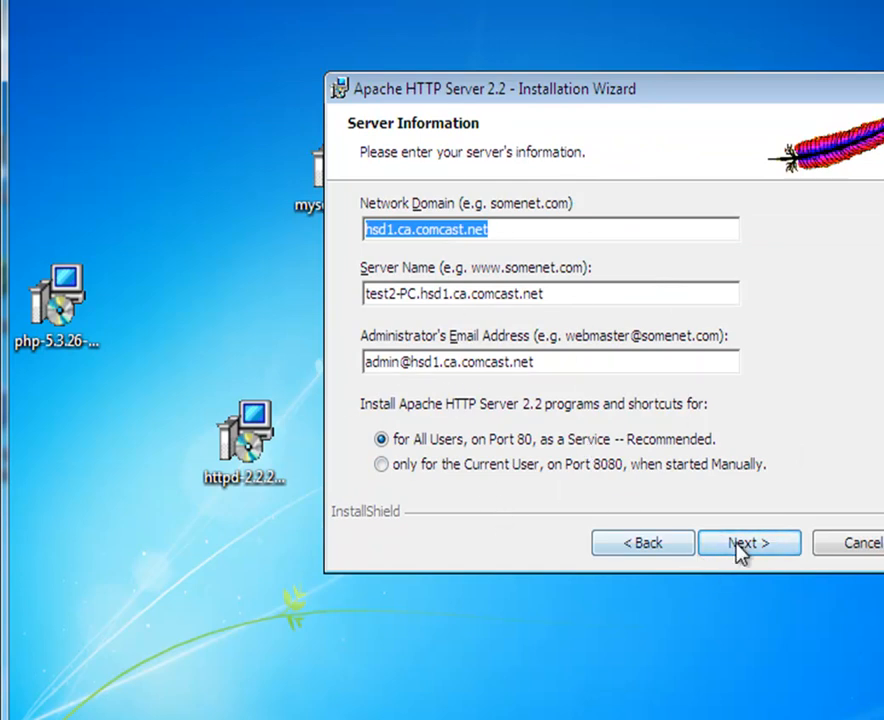
Step: Install Apache with default server information, Typical setup and default destination folder, then finish
click(752, 552)
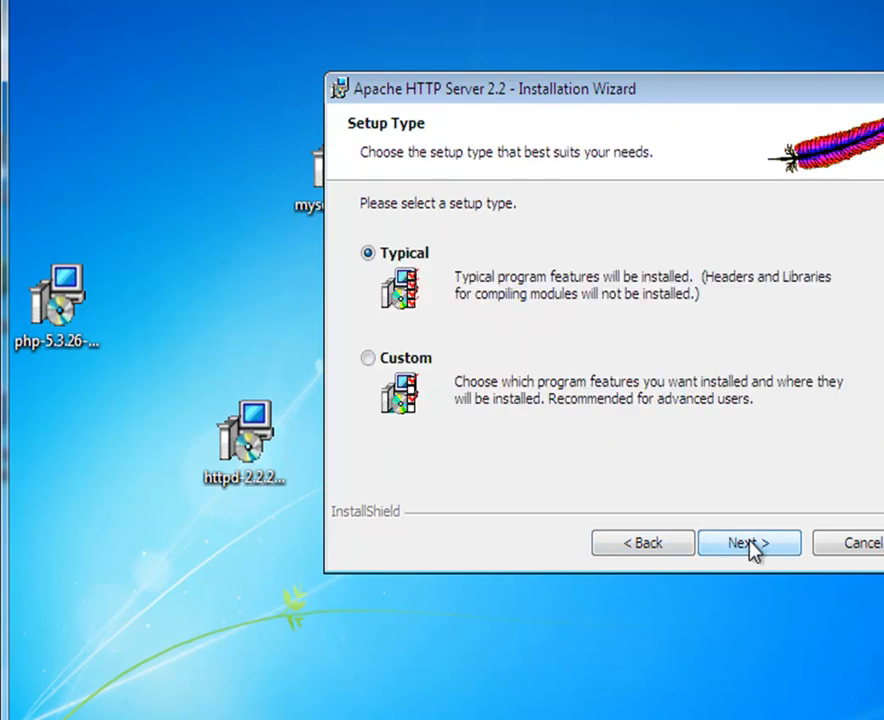
click(750, 558)
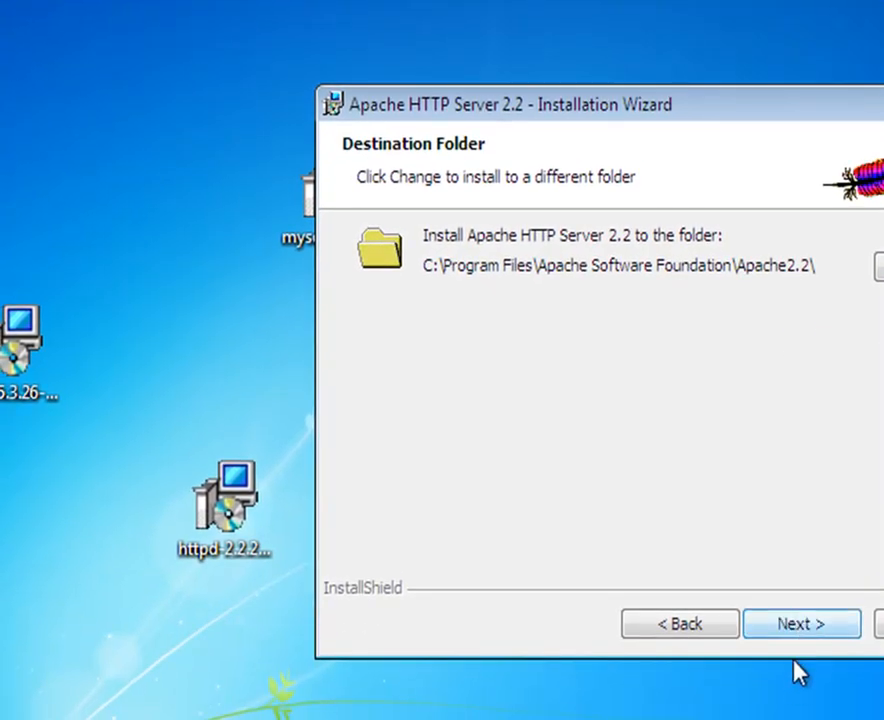
click(799, 627)
click(799, 627)
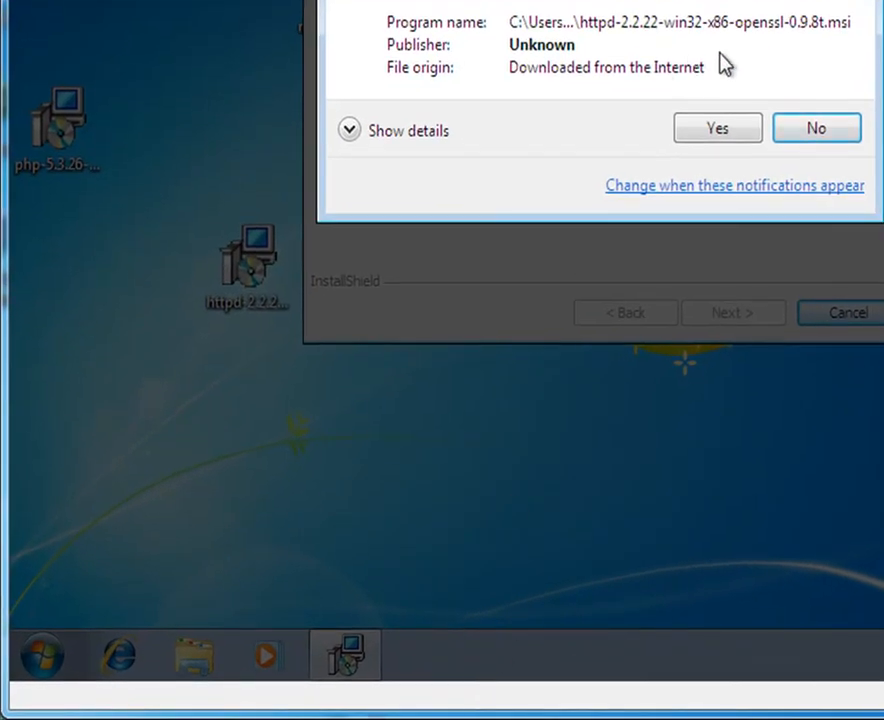
click(717, 133)
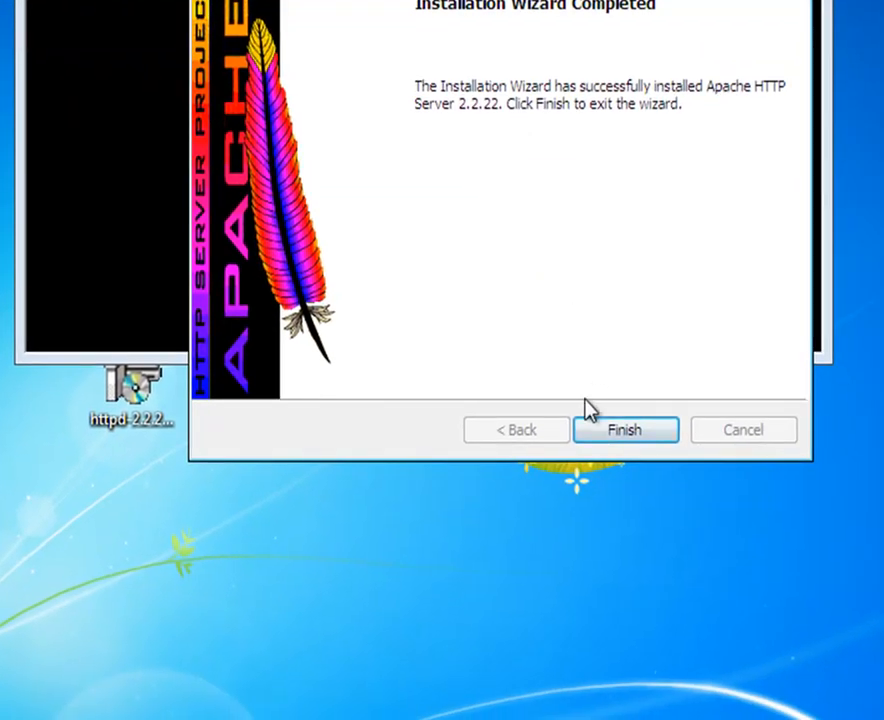
click(595, 437)
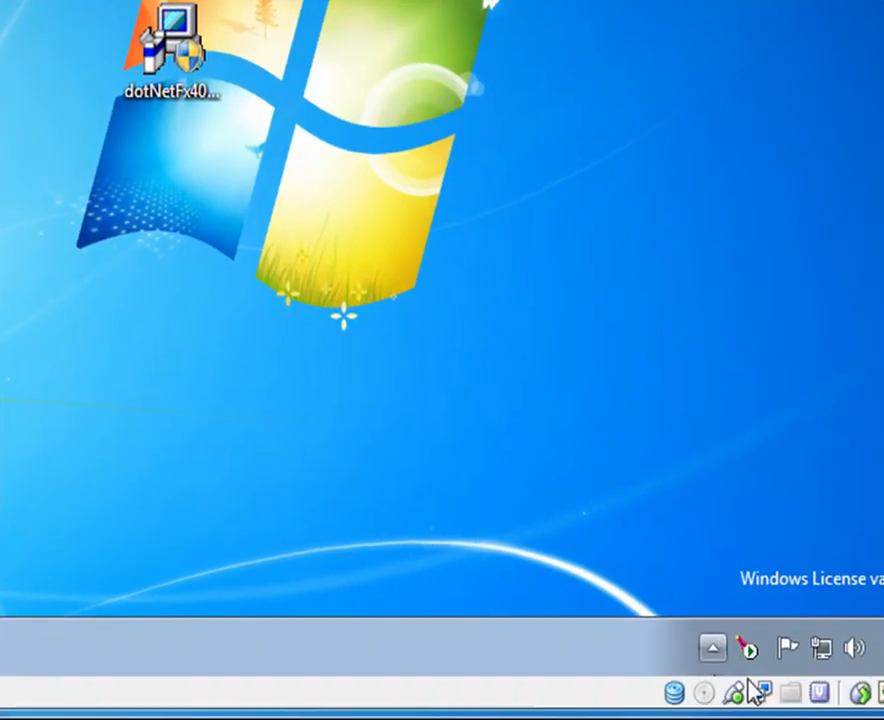
Step: Check the Apache2.2 service status from the Apache Service Monitor tray menu
click(749, 652)
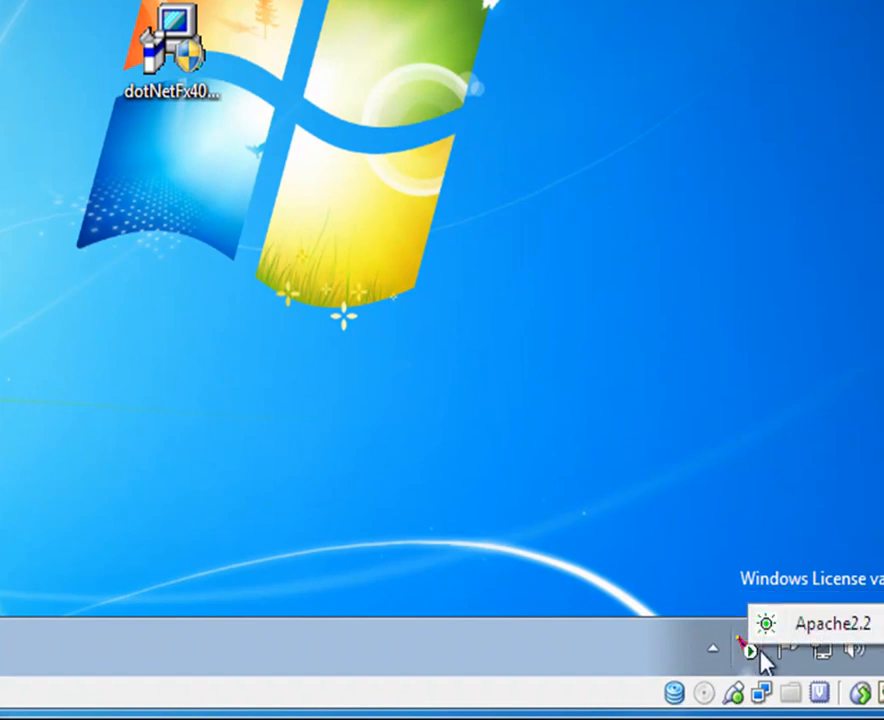
mouse_move(797, 630)
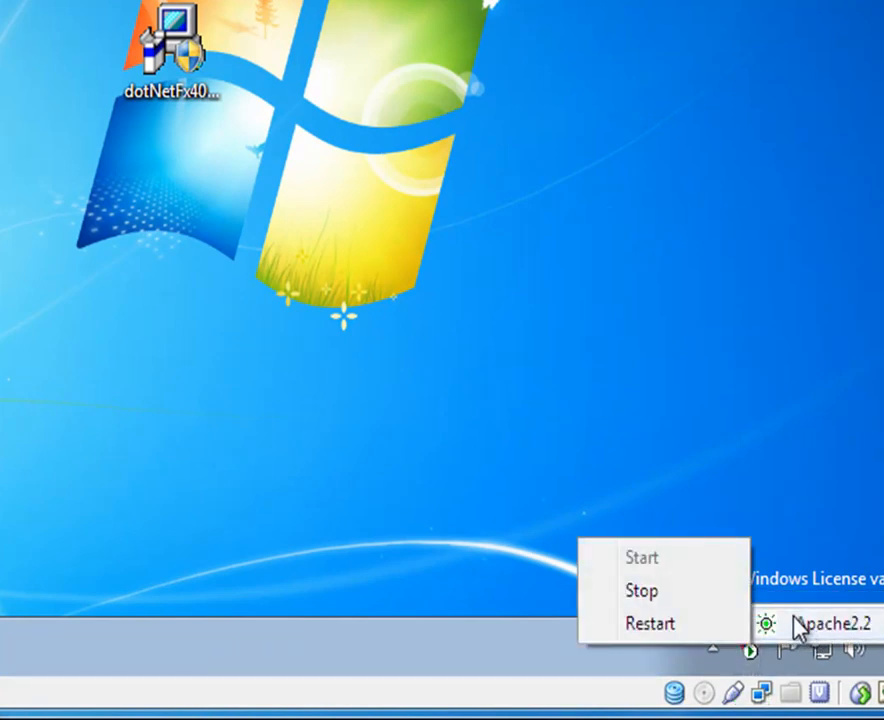
click(799, 462)
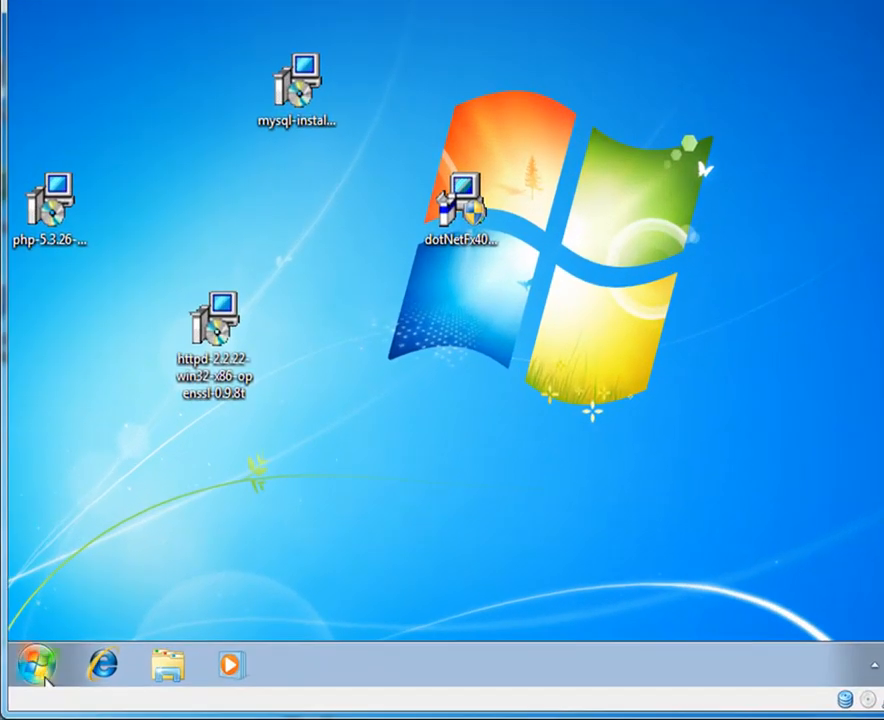
Step: Open C:\Program Files\Apache Software Foundation\Apache2.2\conf in Windows Explorer
click(63, 680)
click(331, 364)
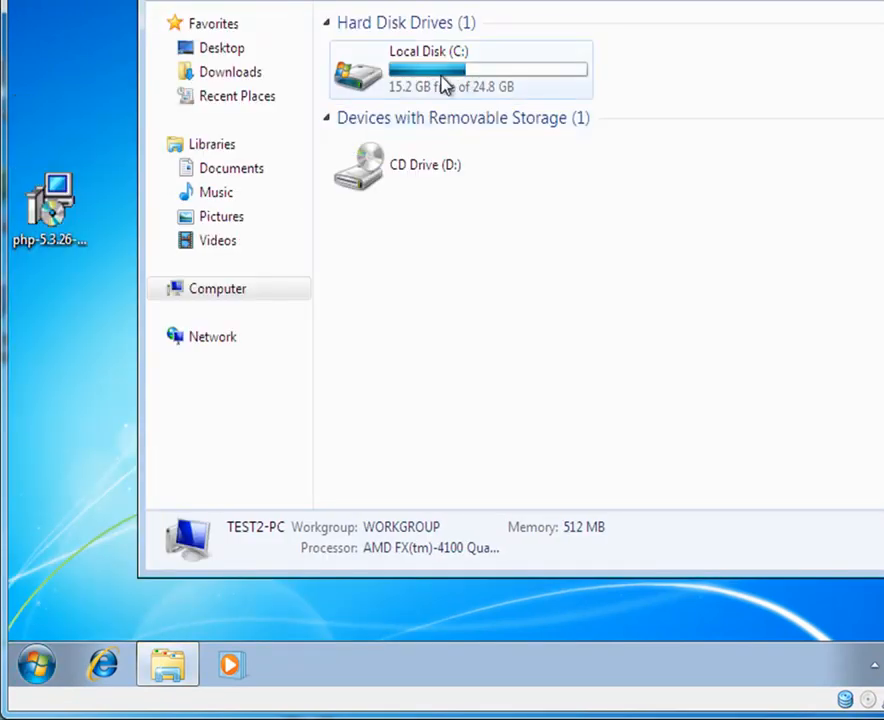
double_click(432, 84)
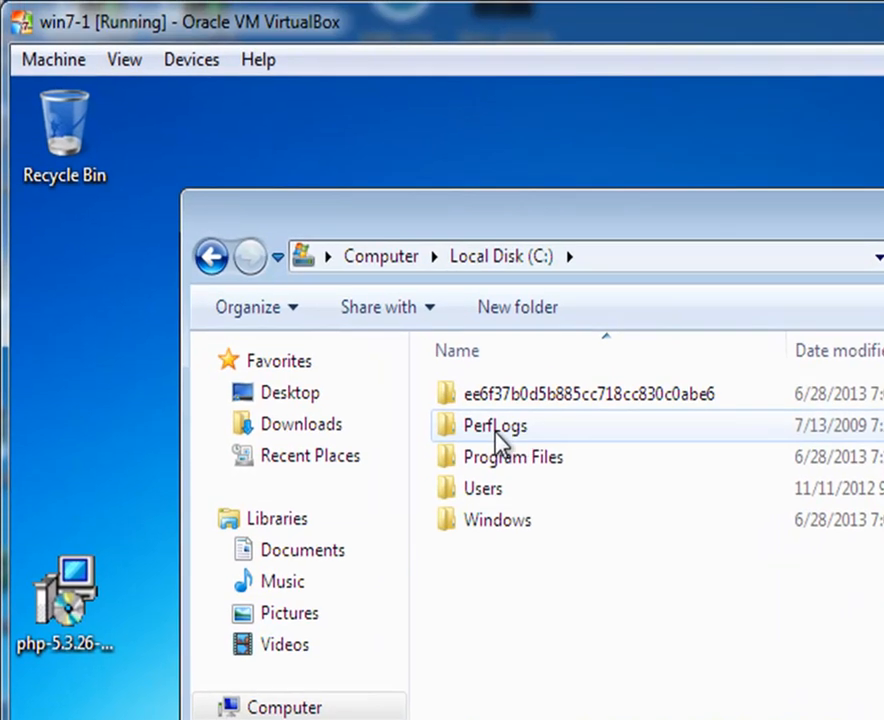
double_click(530, 462)
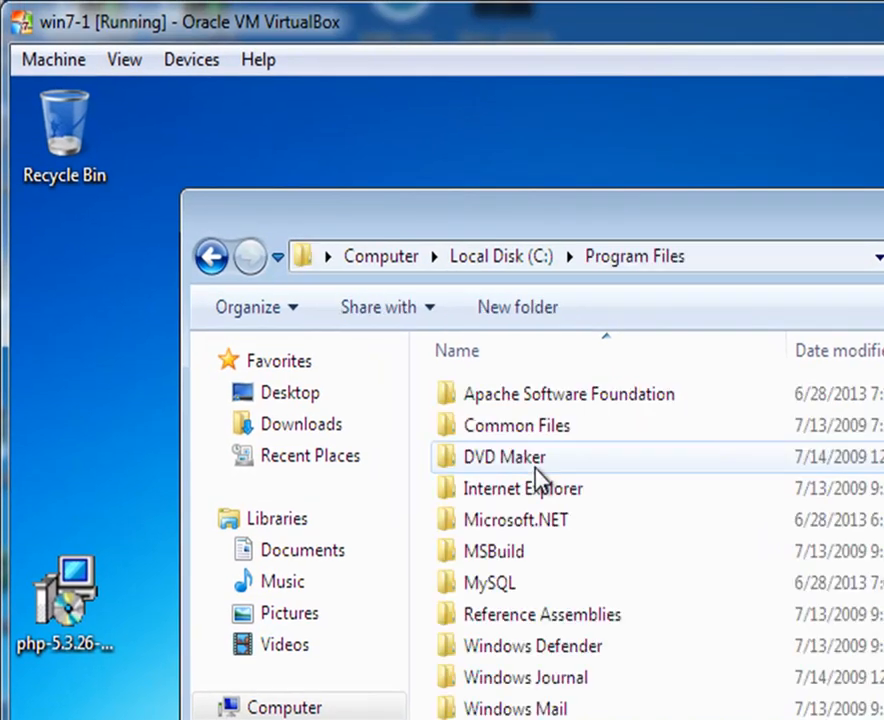
double_click(540, 398)
double_click(543, 405)
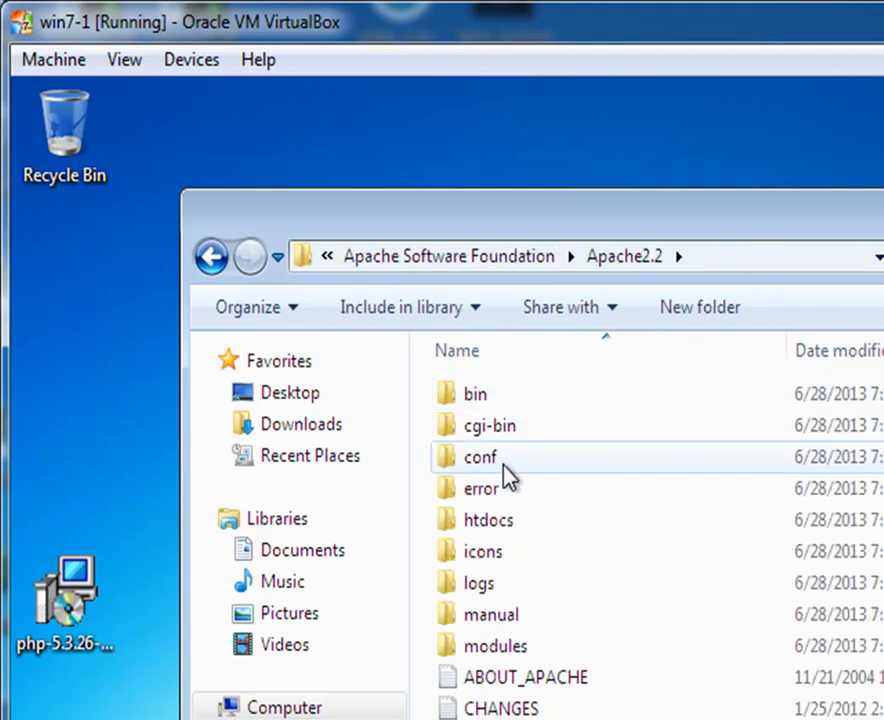
double_click(508, 474)
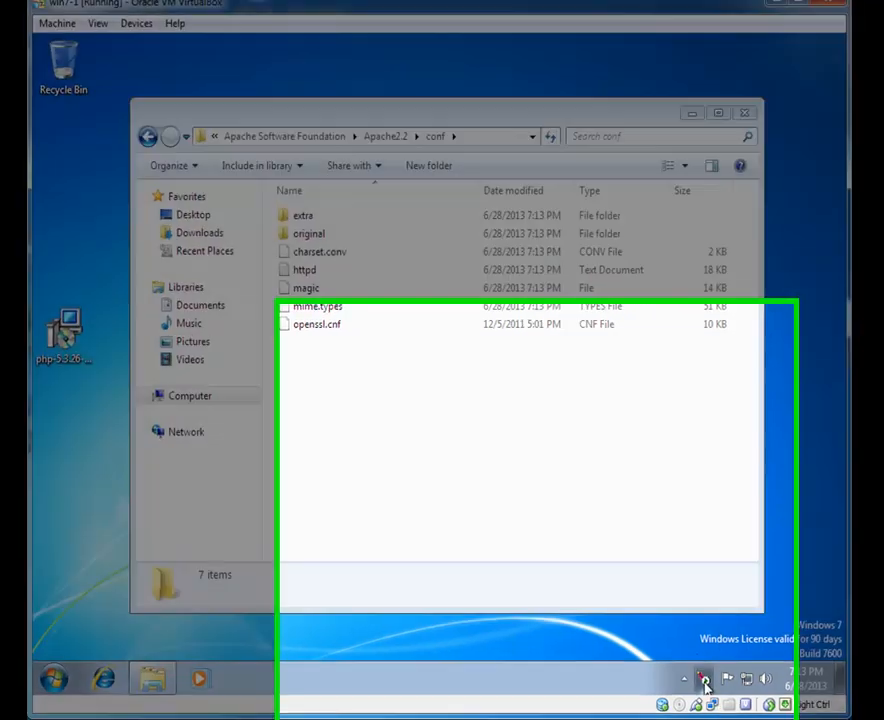
Step: Stop the Apache2.2 service from the Apache Service Monitor menu, approving the UAC prompt
click(705, 681)
mouse_move(737, 675)
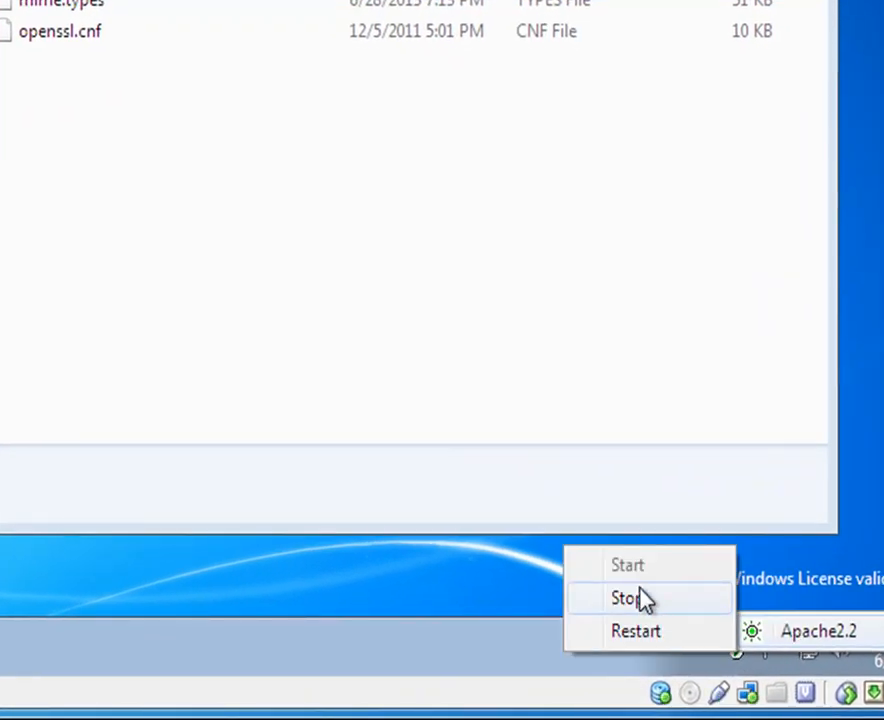
click(646, 600)
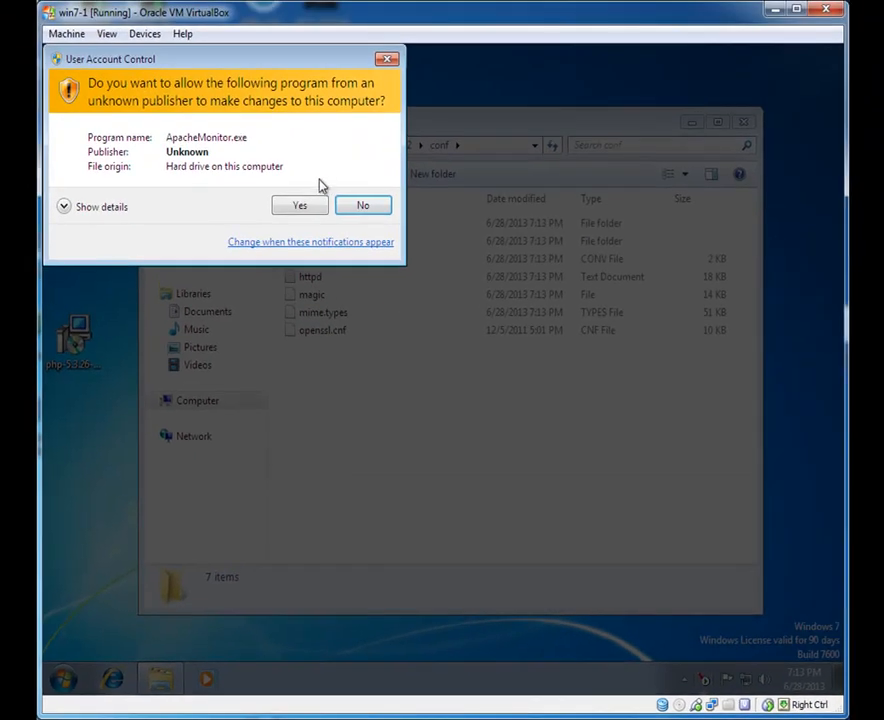
click(194, 57)
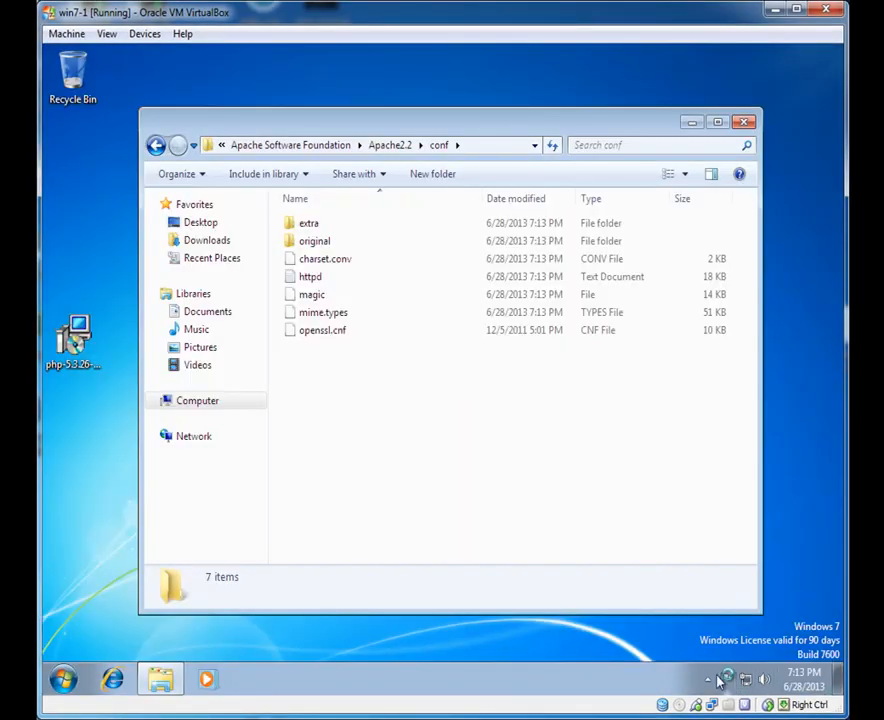
Step: Move the Apache Monitor icon and the other hidden icon onto the visible notification area
click(707, 683)
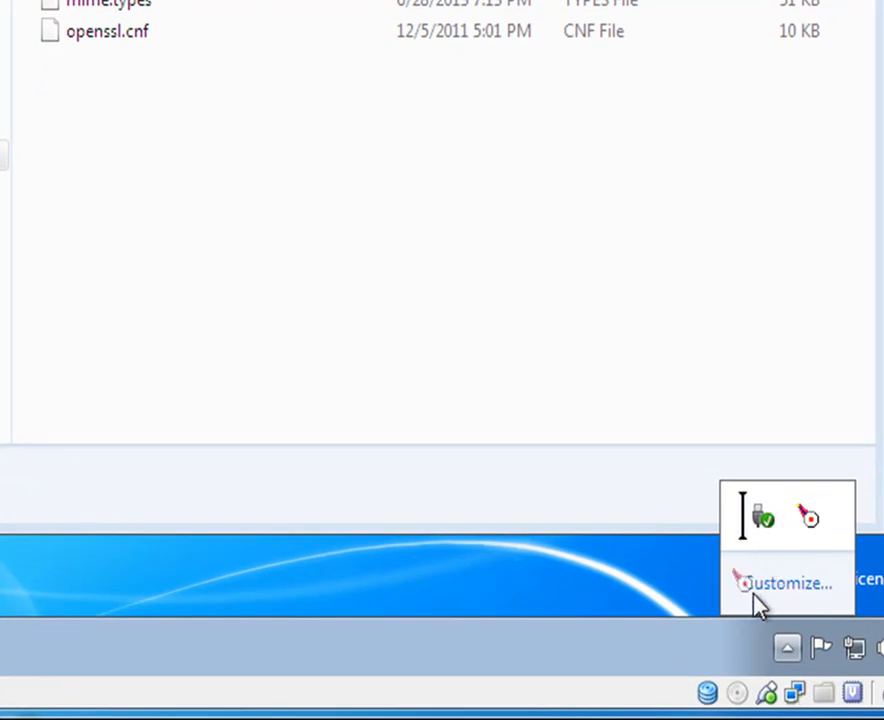
drag(738, 663, 775, 652)
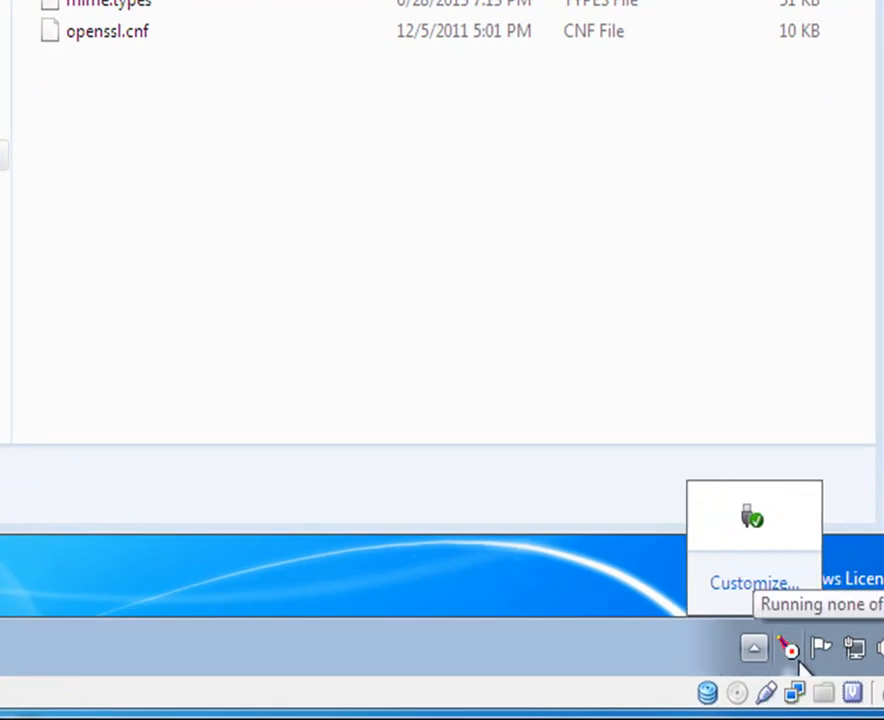
drag(748, 527, 705, 672)
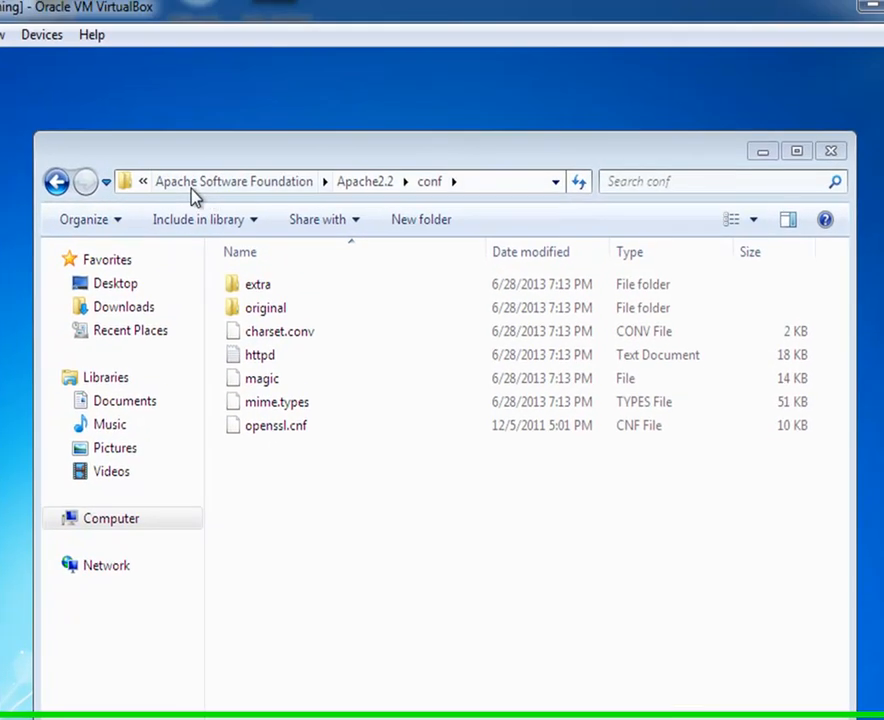
Step: Copy Apache2.2's conf and htdocs folders onto the desktop
drag(268, 156, 297, 312)
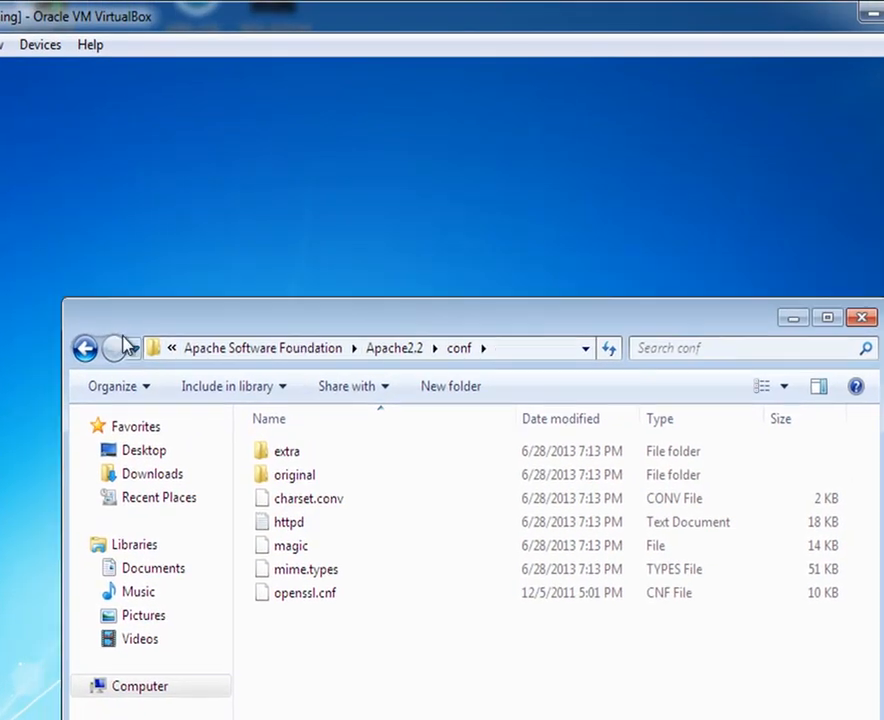
click(86, 350)
drag(299, 500, 333, 388)
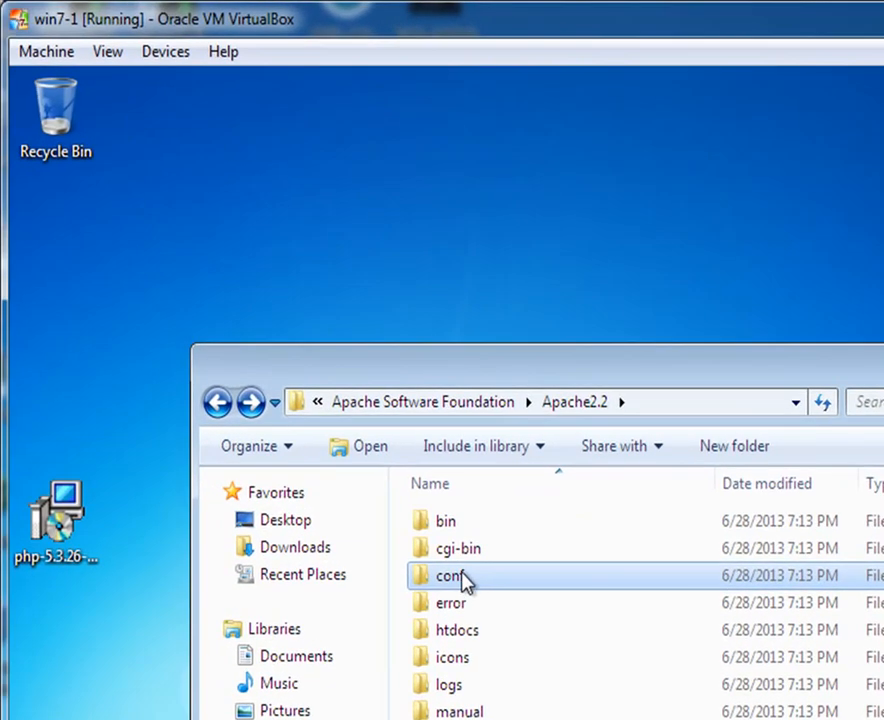
drag(505, 440, 519, 300)
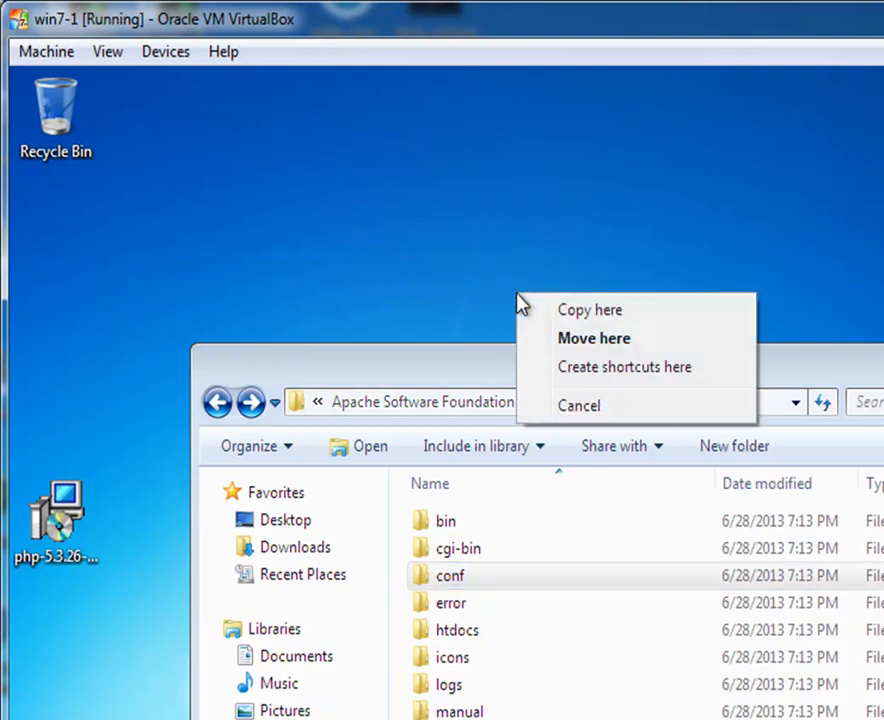
click(607, 318)
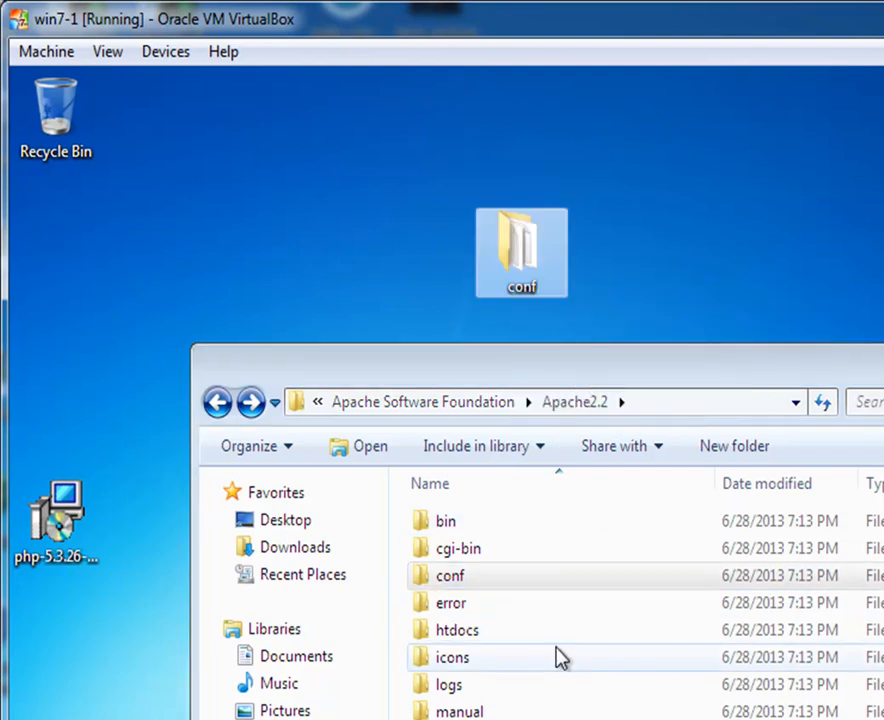
click(468, 634)
drag(468, 634, 671, 300)
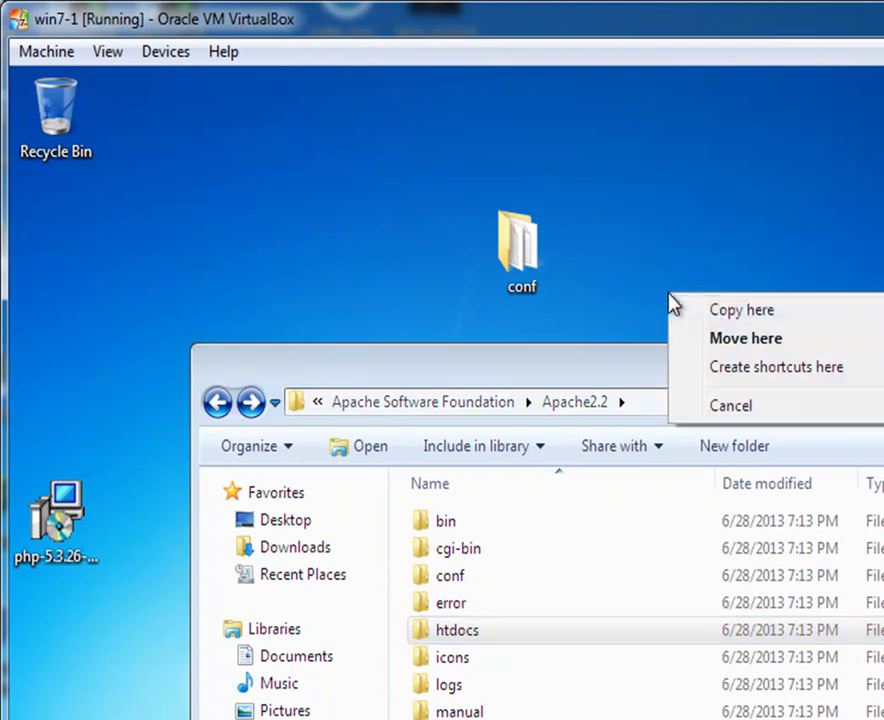
click(739, 316)
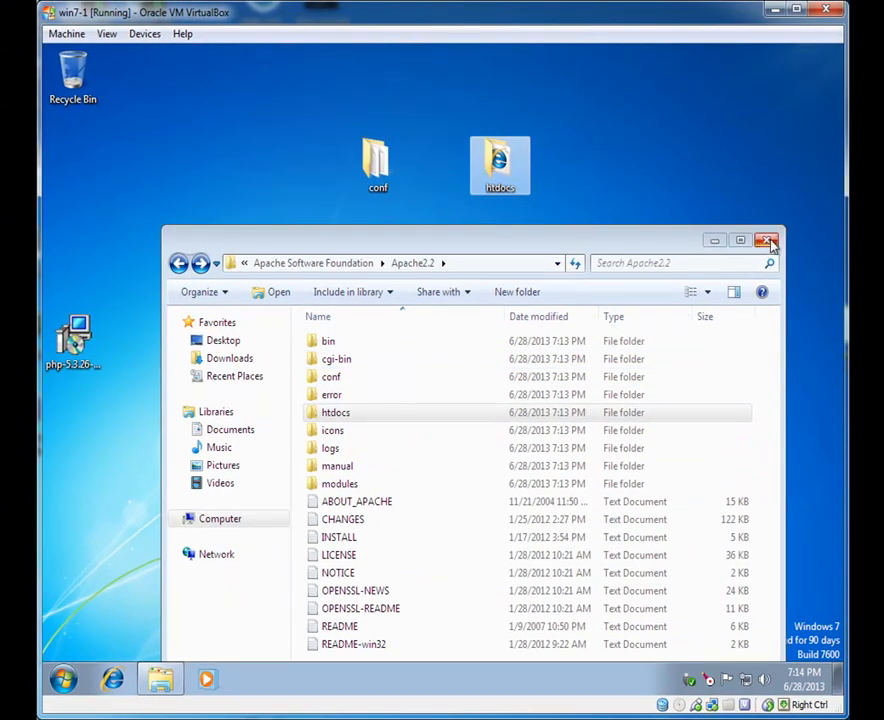
Step: Close Explorer, run the PHP 5.3.26 installer, and accept its license terms
click(768, 241)
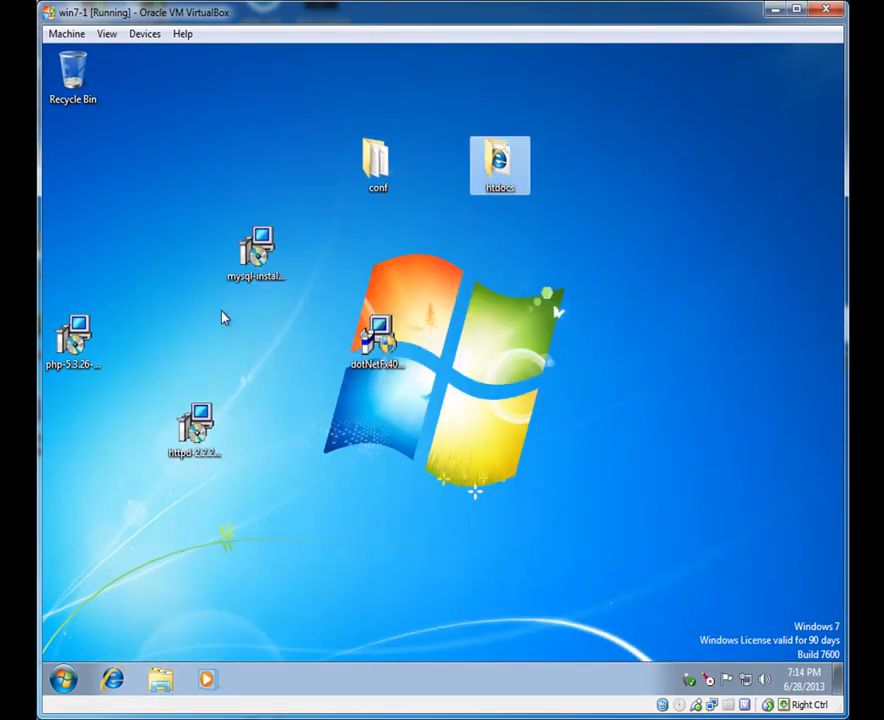
double_click(76, 340)
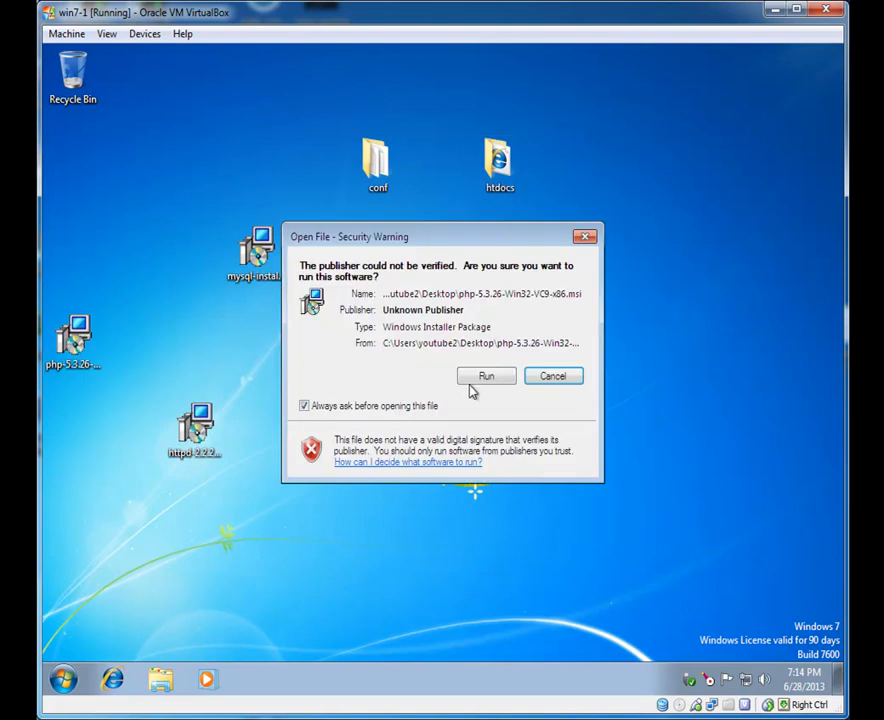
click(486, 376)
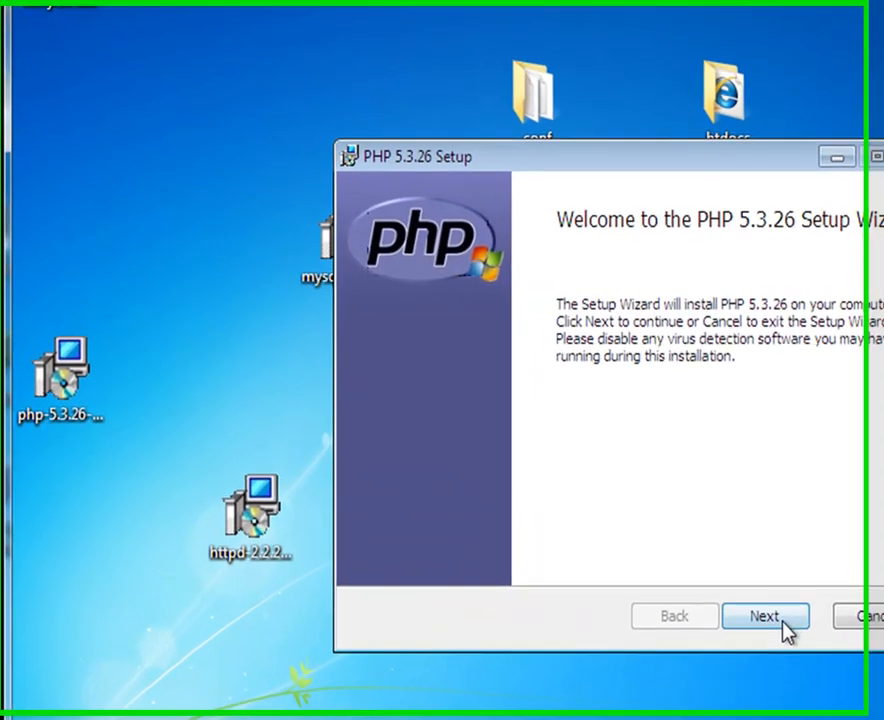
click(784, 620)
click(404, 565)
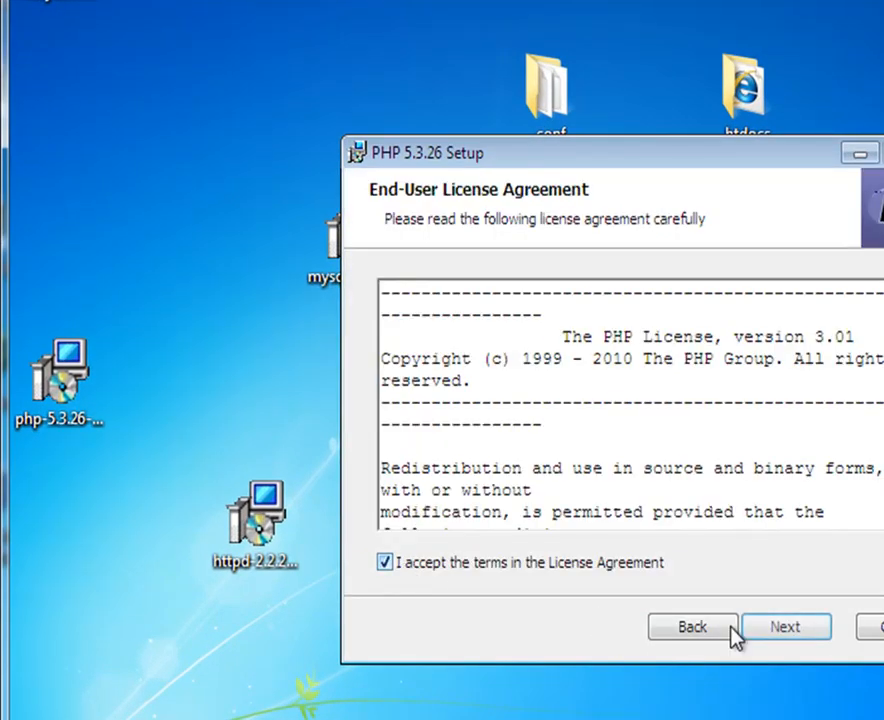
click(805, 637)
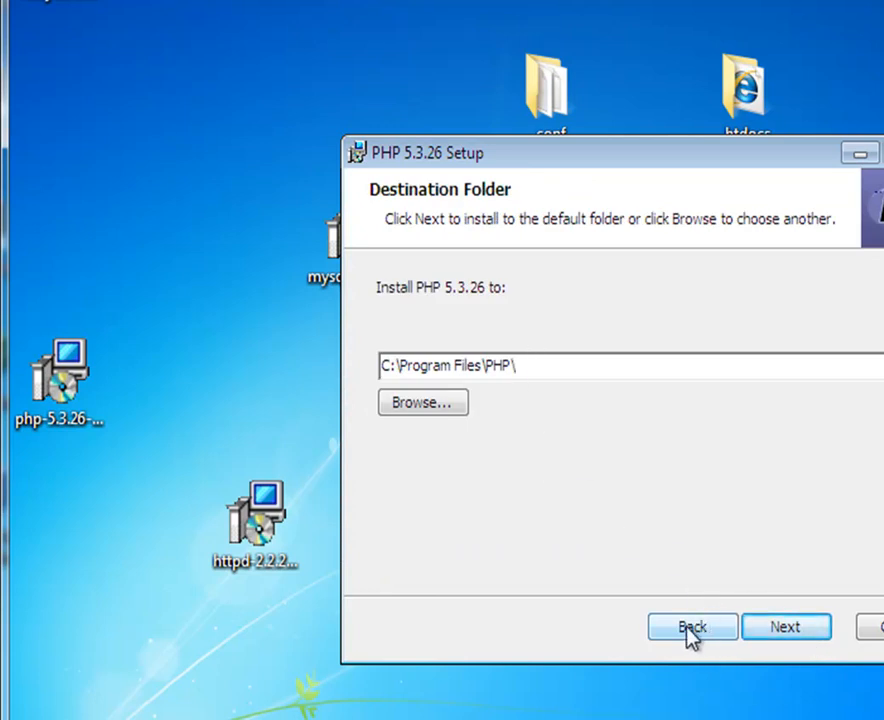
Step: Set the PHP install folder to c:\php and choose Apache 2.2.x Module as the web server
drag(528, 365, 319, 330)
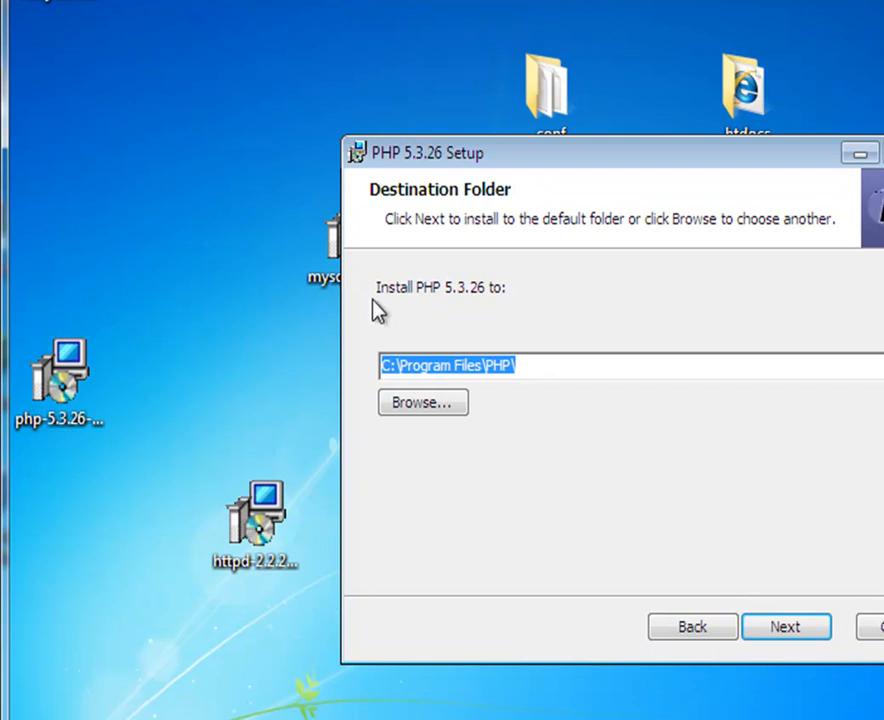
text(c:)
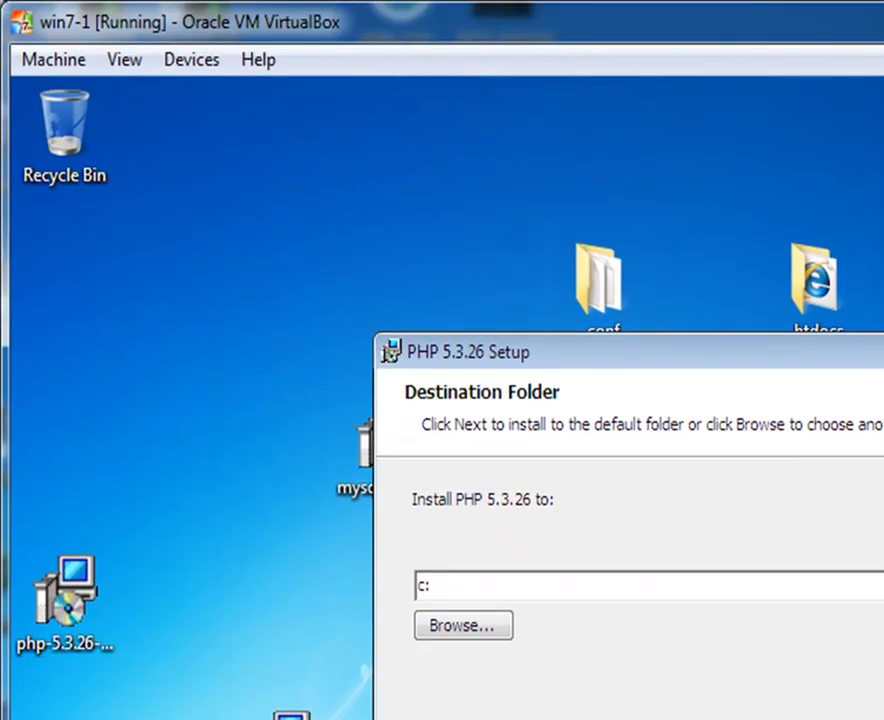
text(\php)
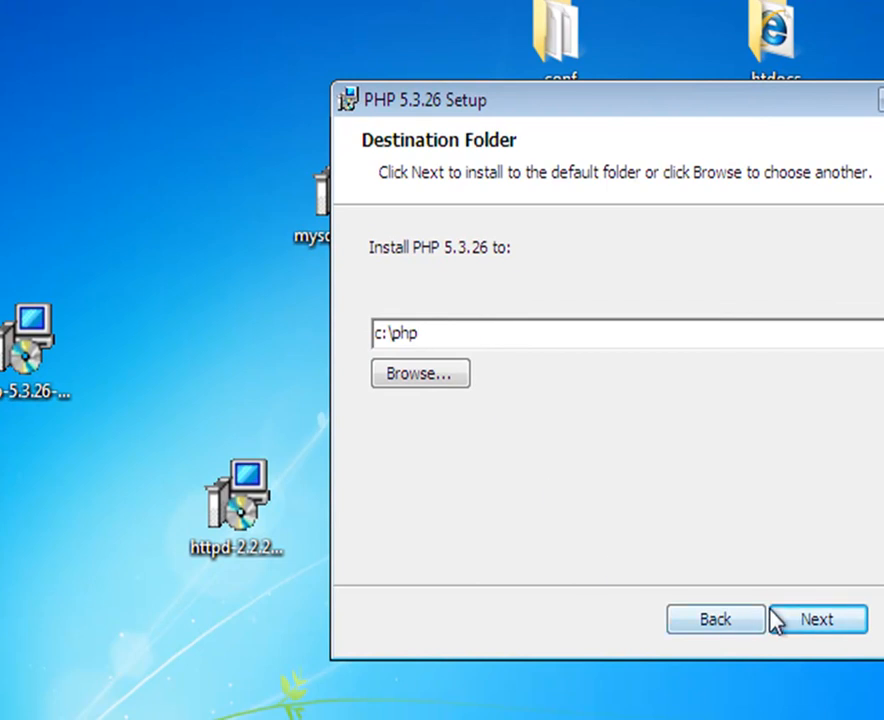
click(779, 620)
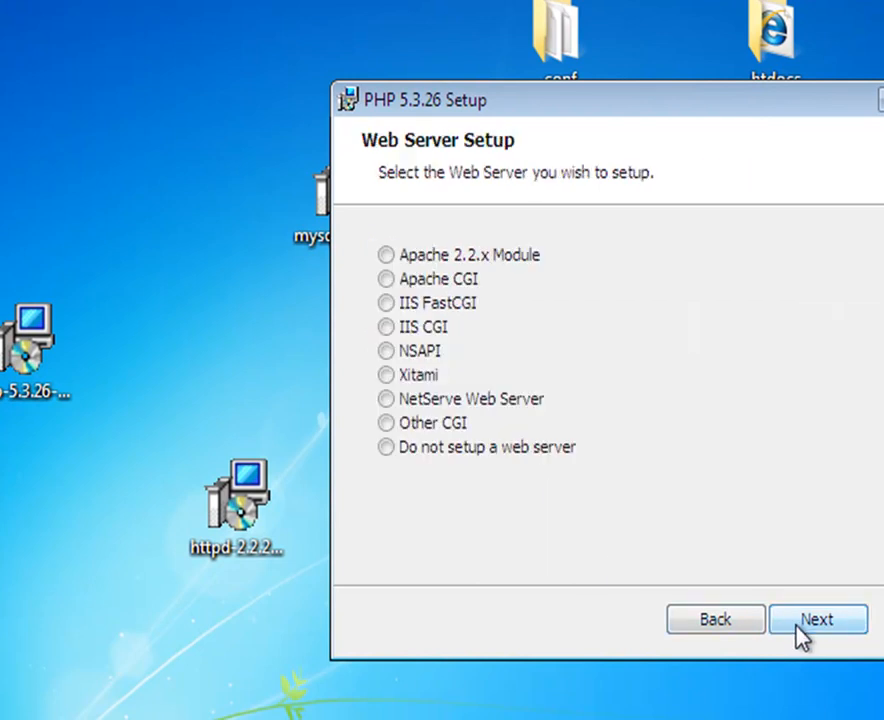
click(465, 257)
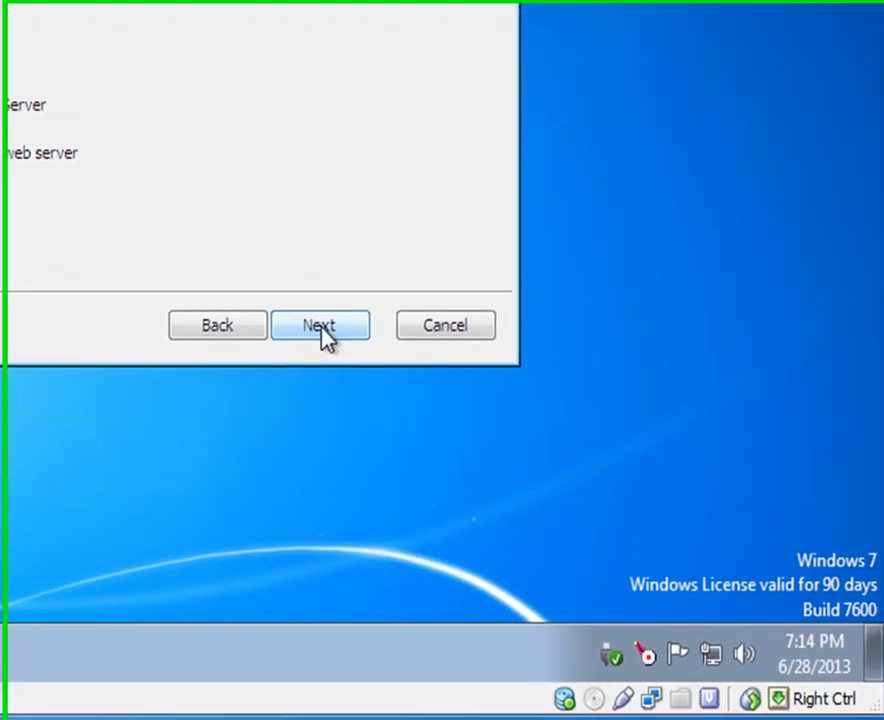
click(570, 717)
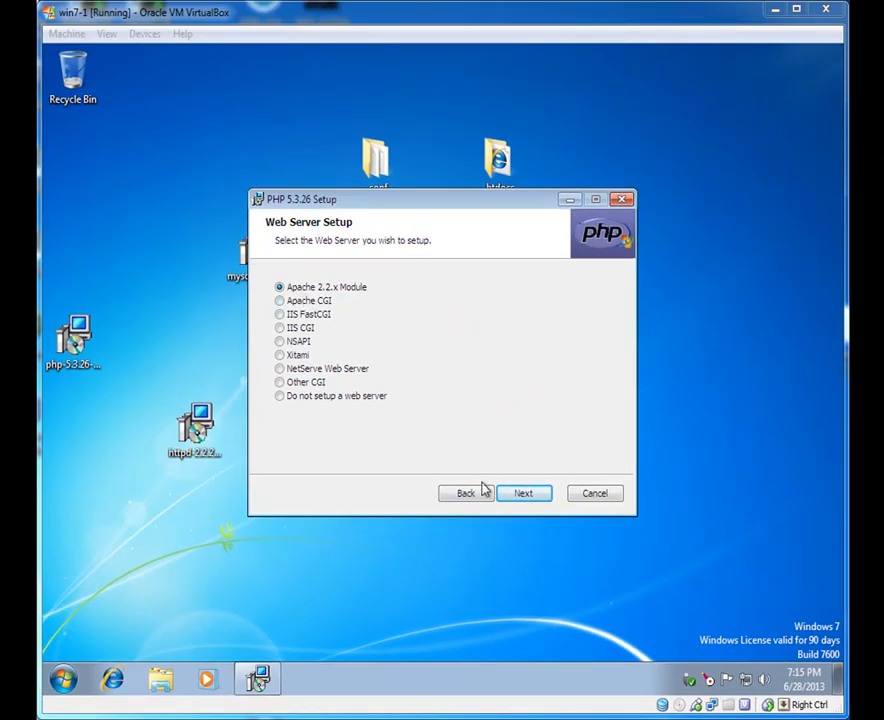
click(521, 496)
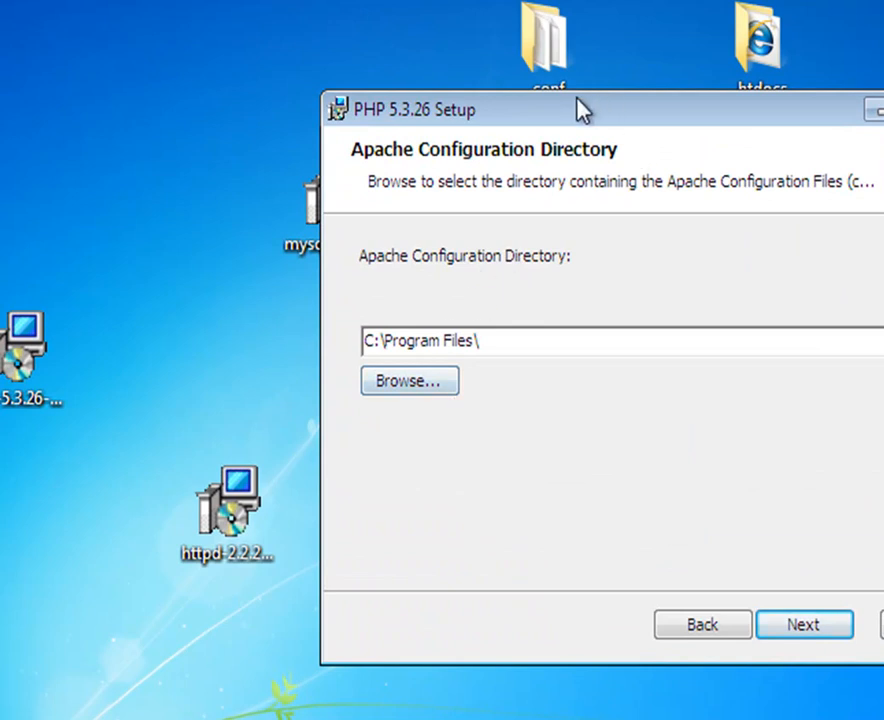
Step: Open C:\Program Files\Apache Software Foundation\Apache2.2 in Windows Explorer
drag(590, 110, 582, 174)
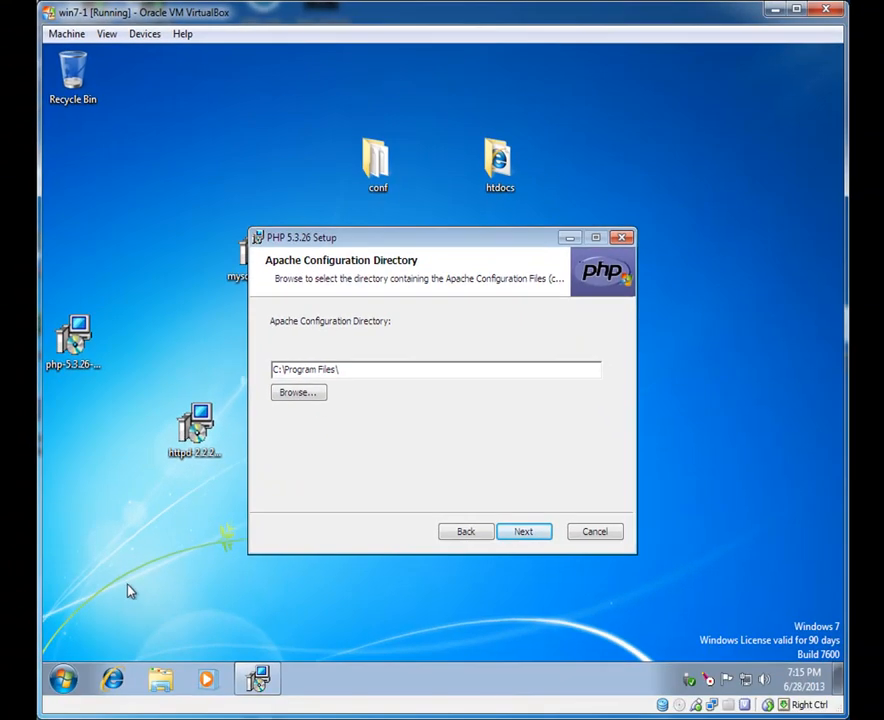
click(64, 682)
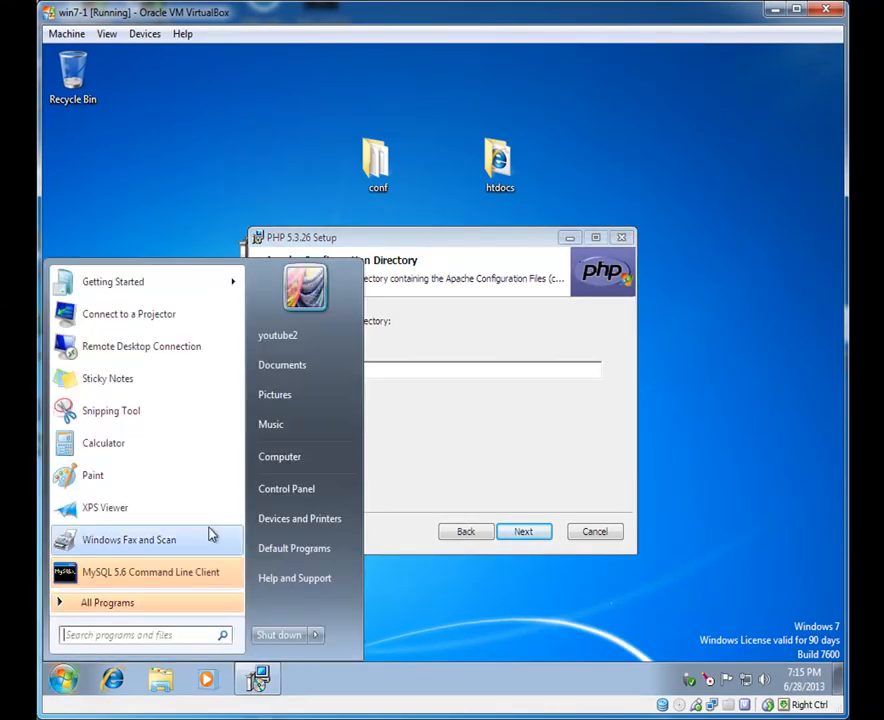
click(279, 456)
double_click(411, 272)
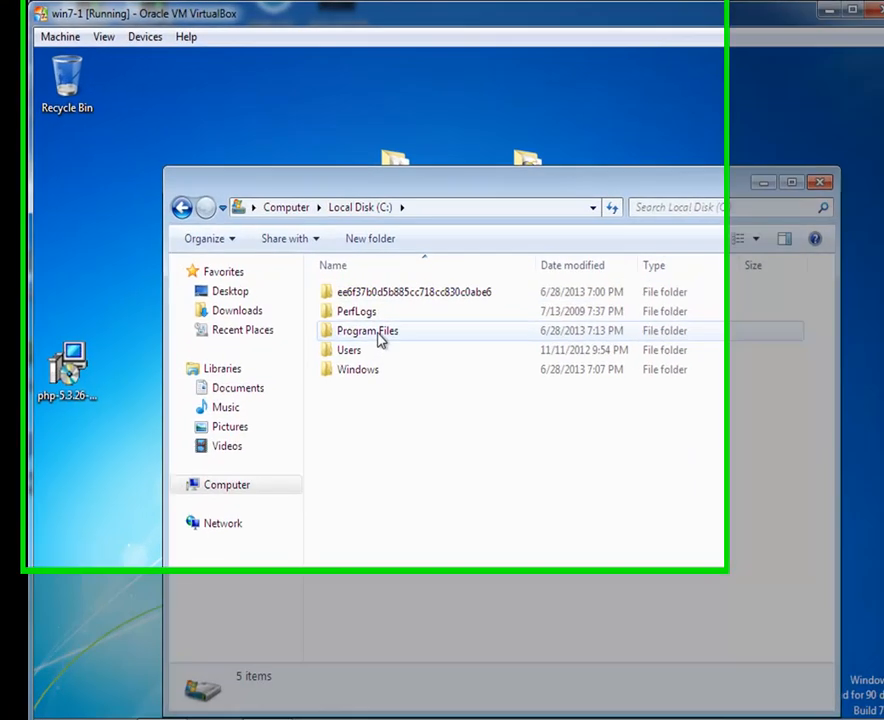
double_click(352, 308)
double_click(448, 372)
double_click(433, 377)
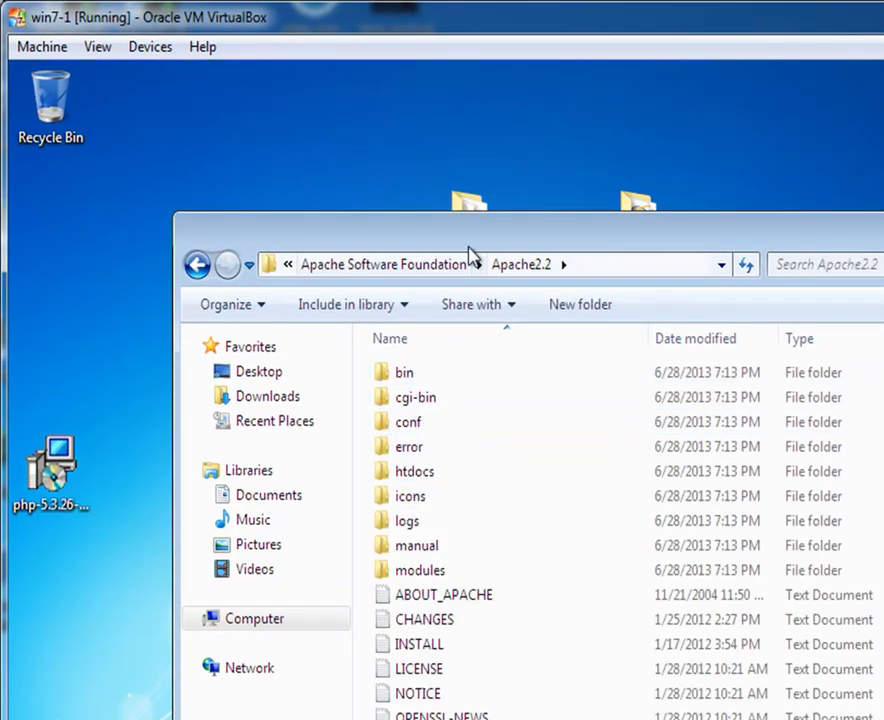
Step: Delete the desktop copies of conf and htdocs to the Recycle Bin
drag(468, 250, 521, 359)
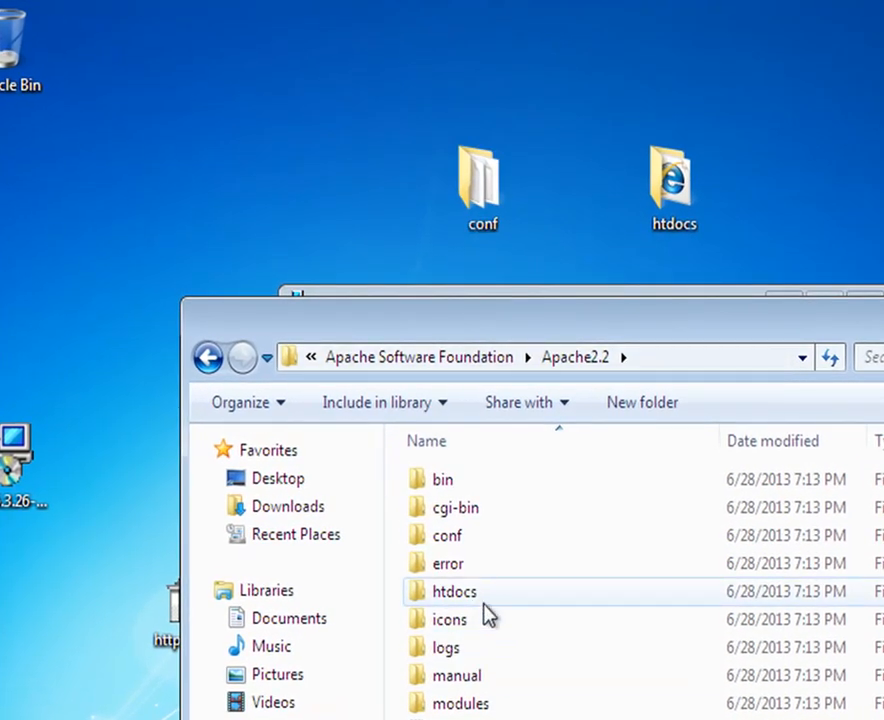
drag(397, 93, 695, 191)
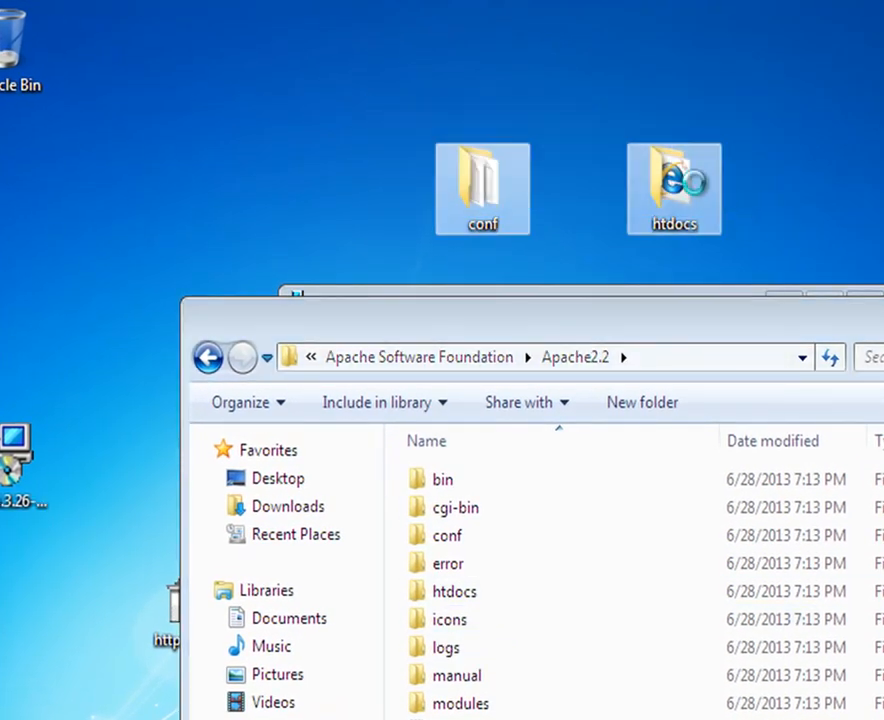
right_click(695, 189)
click(805, 424)
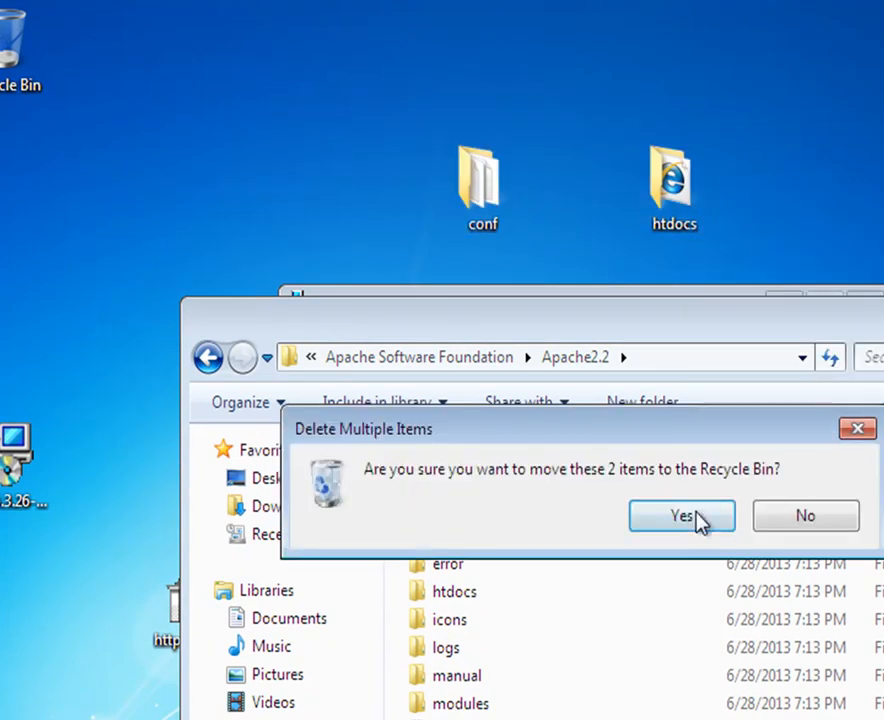
click(712, 519)
Step: Create desktop shortcuts to Apache2.2's conf and htdocs folders
drag(455, 548, 480, 193)
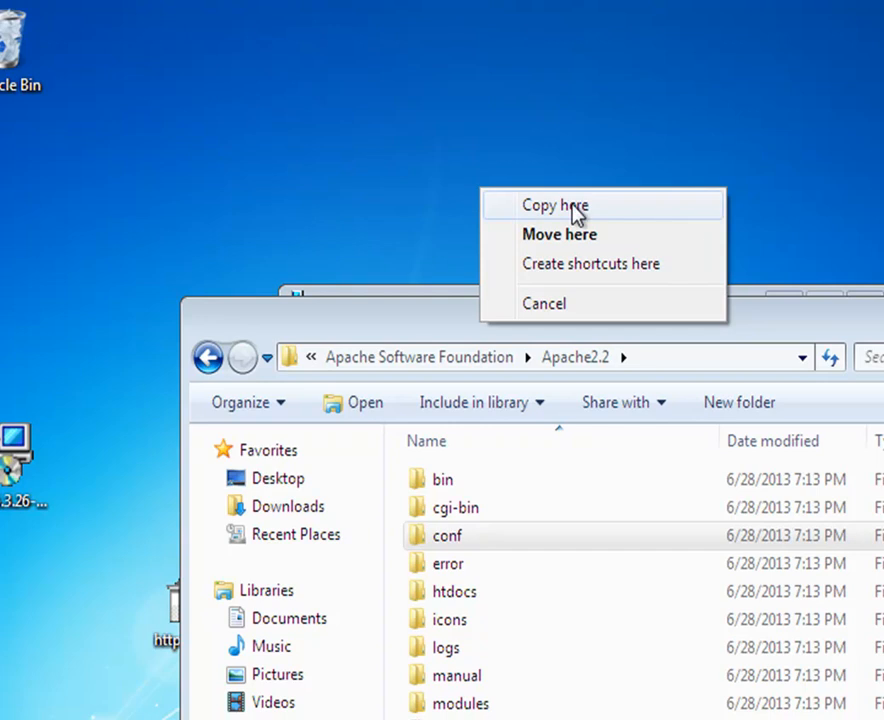
click(576, 265)
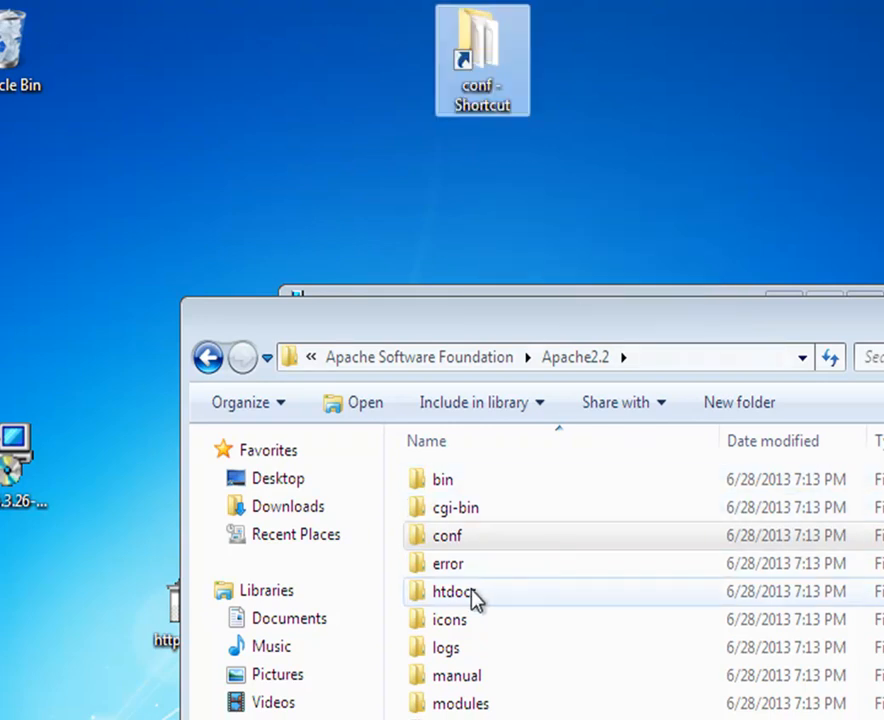
drag(470, 597, 623, 187)
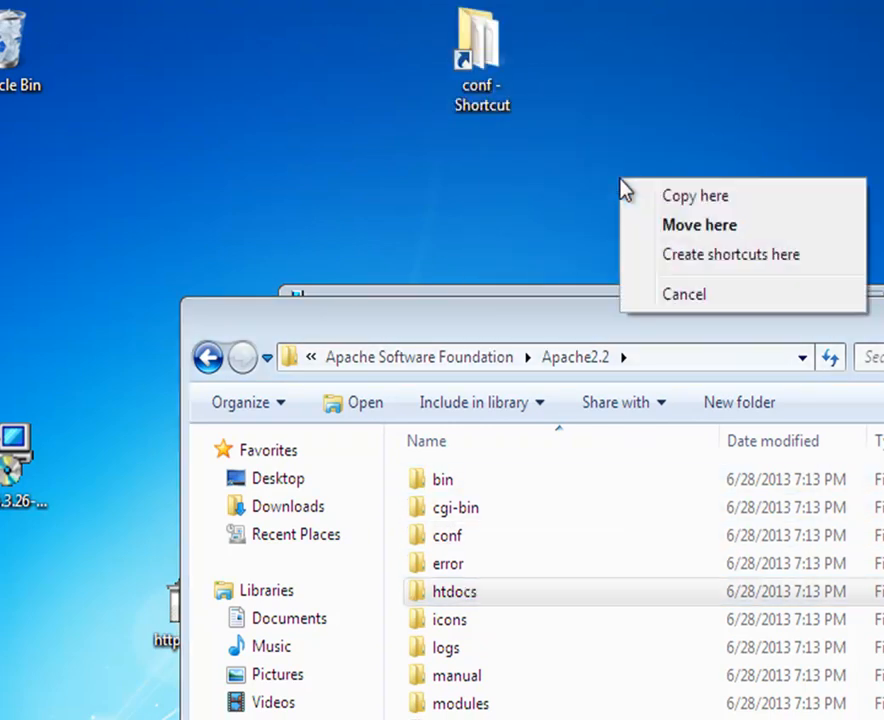
click(712, 257)
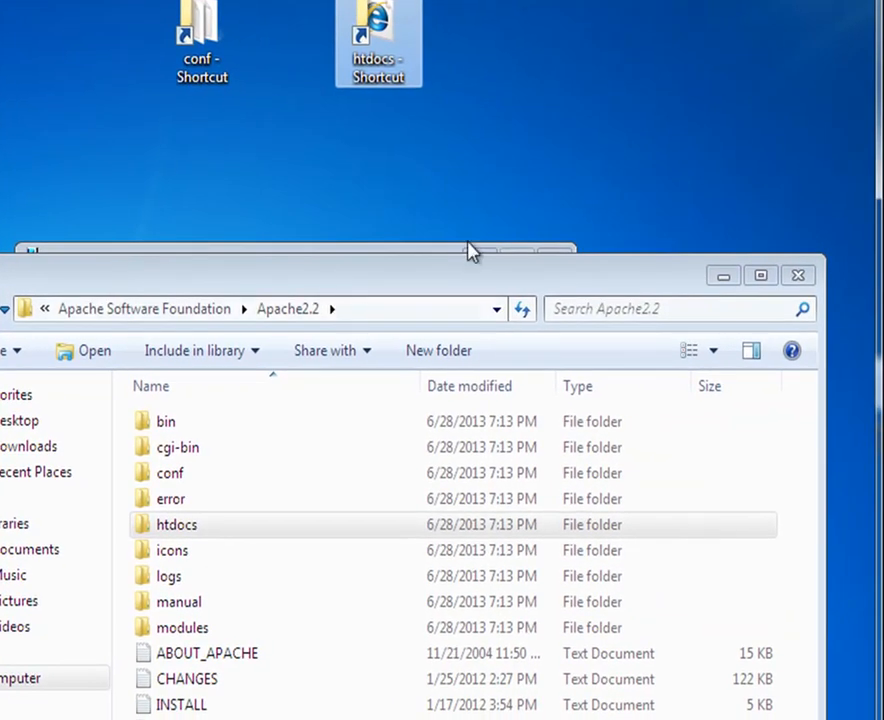
drag(527, 272, 432, 643)
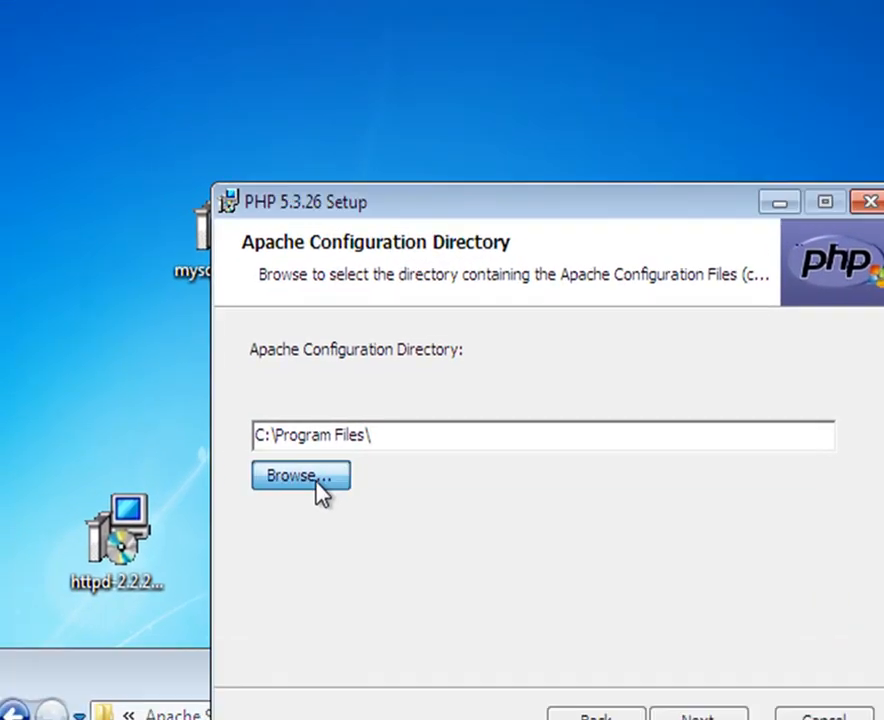
Step: Set the Apache configuration directory to Program Files\Apache Software Foundation\Apache2.2\conf
click(210, 489)
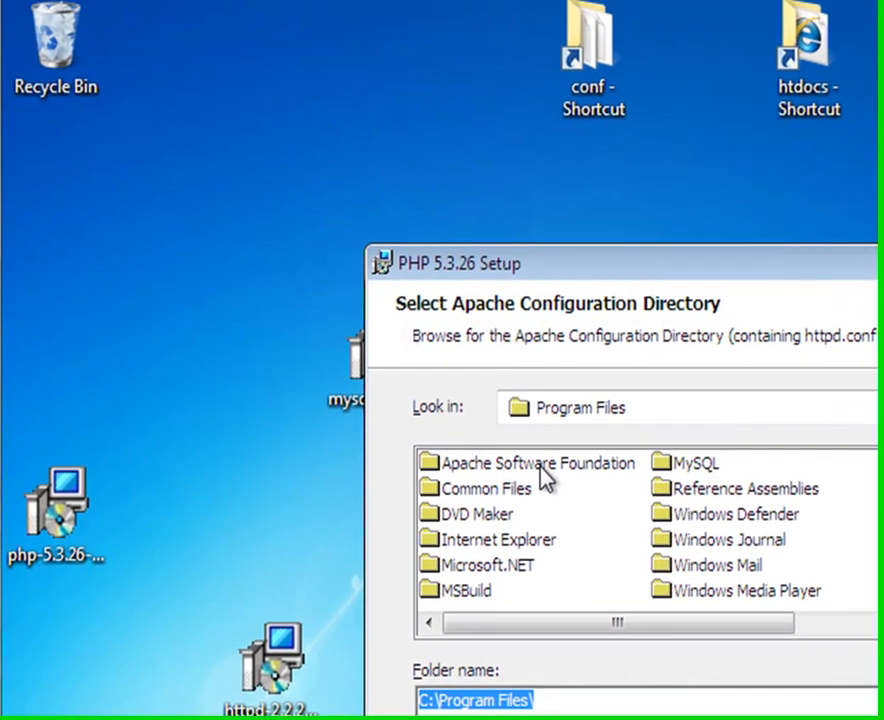
double_click(541, 466)
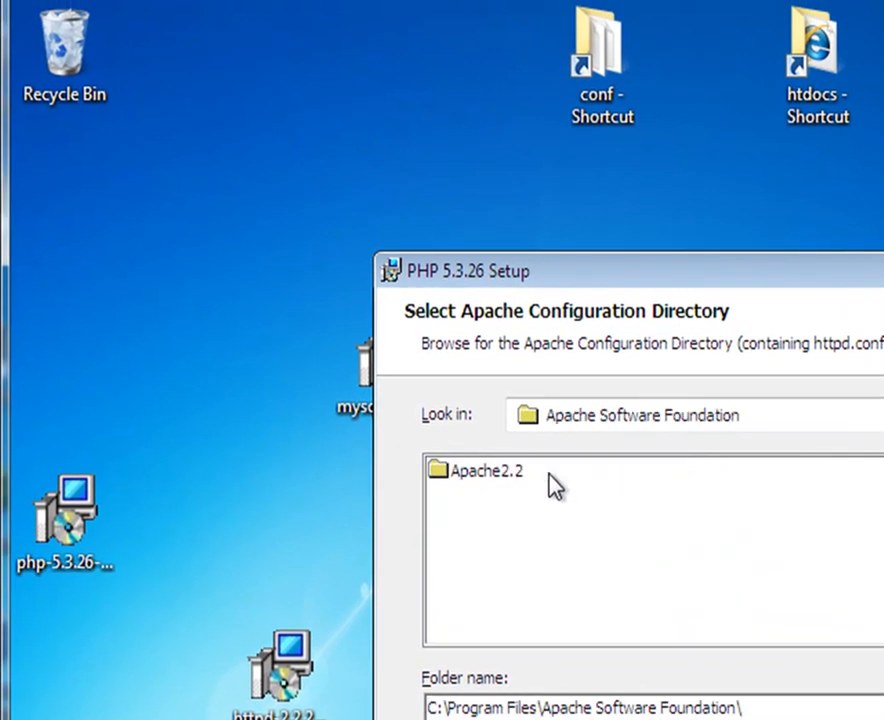
double_click(487, 471)
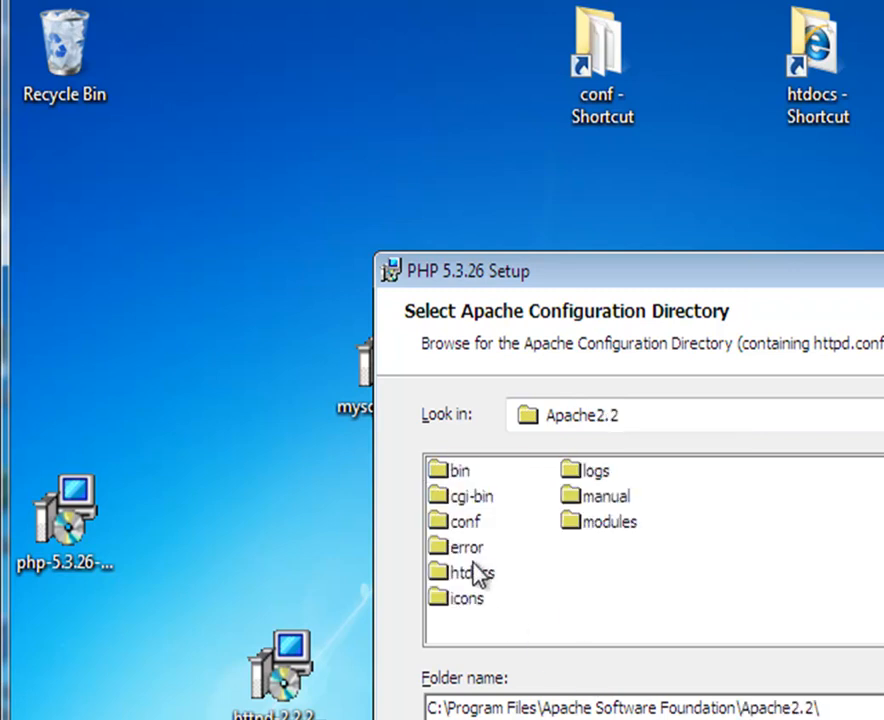
double_click(465, 528)
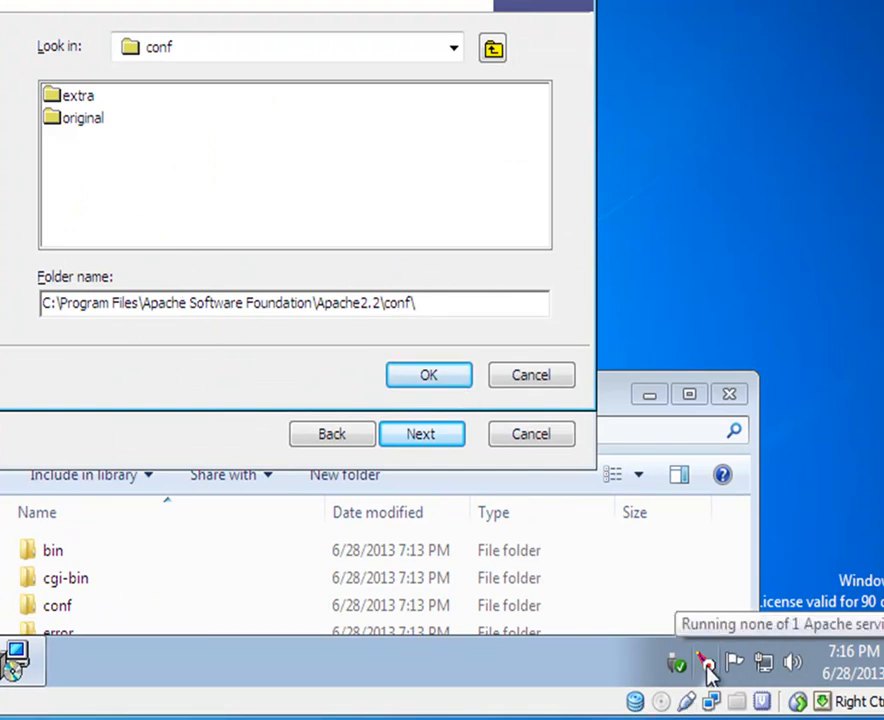
click(429, 380)
Step: Review the PHP features with Extensions expanded and continue to the Ready to install page
click(420, 433)
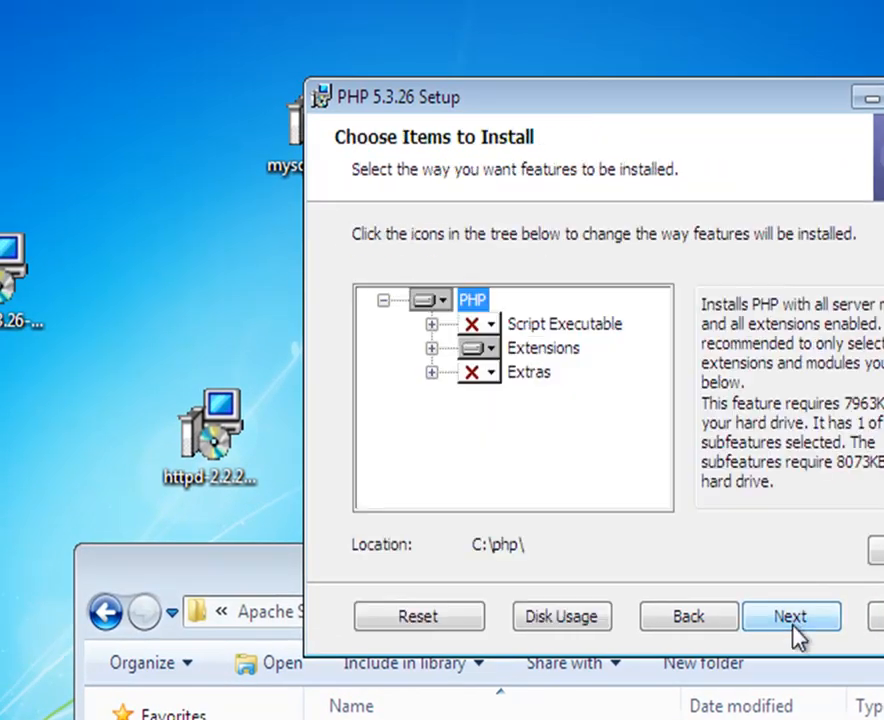
click(431, 349)
drag(658, 340, 663, 395)
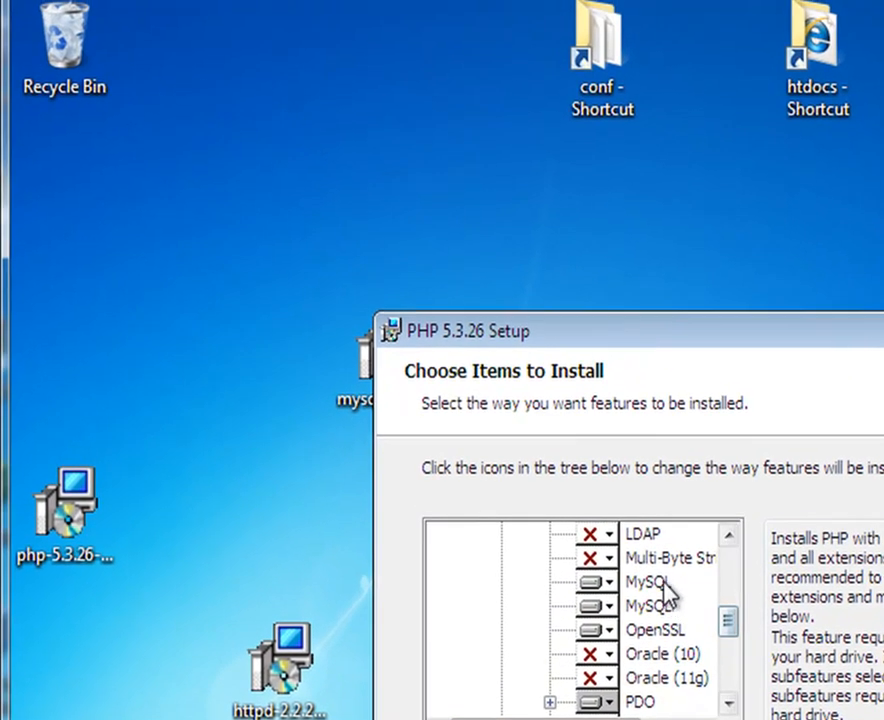
drag(728, 621, 730, 572)
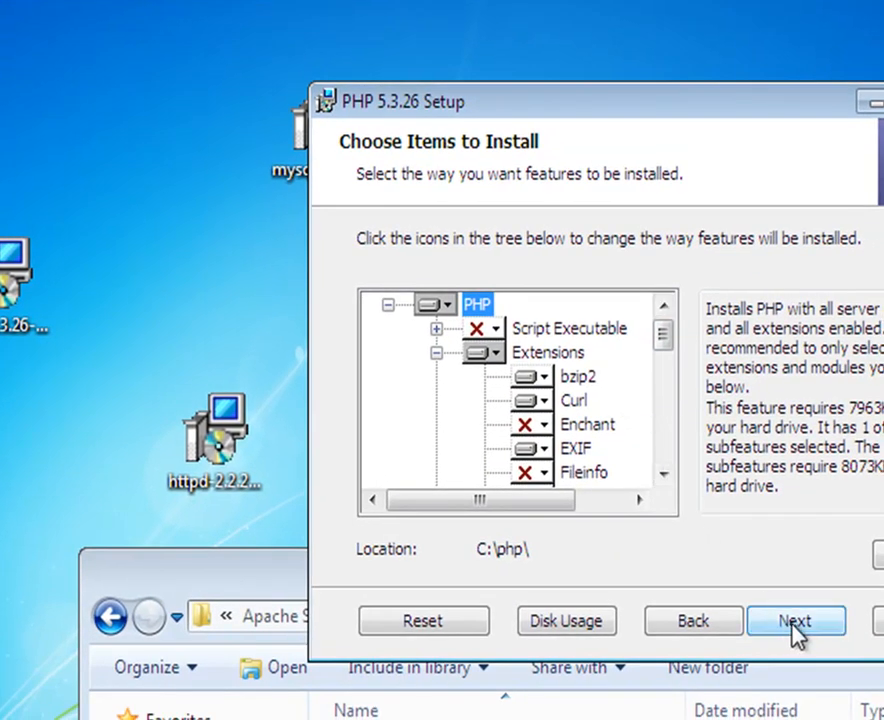
click(795, 621)
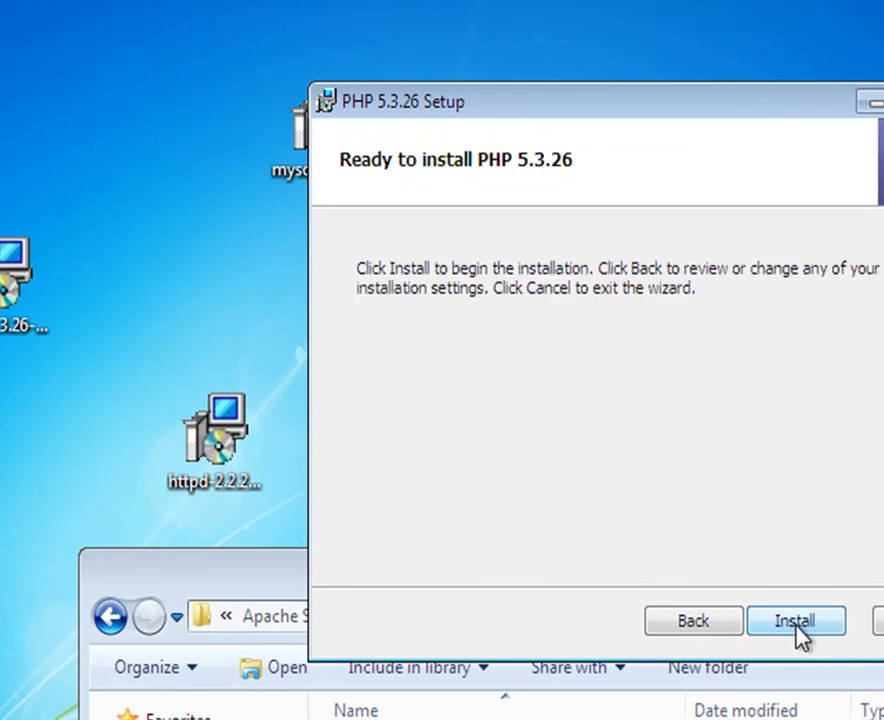
Step: Install PHP 5.3.26, closing the Explorer window behind it and approving the UAC prompt
click(797, 624)
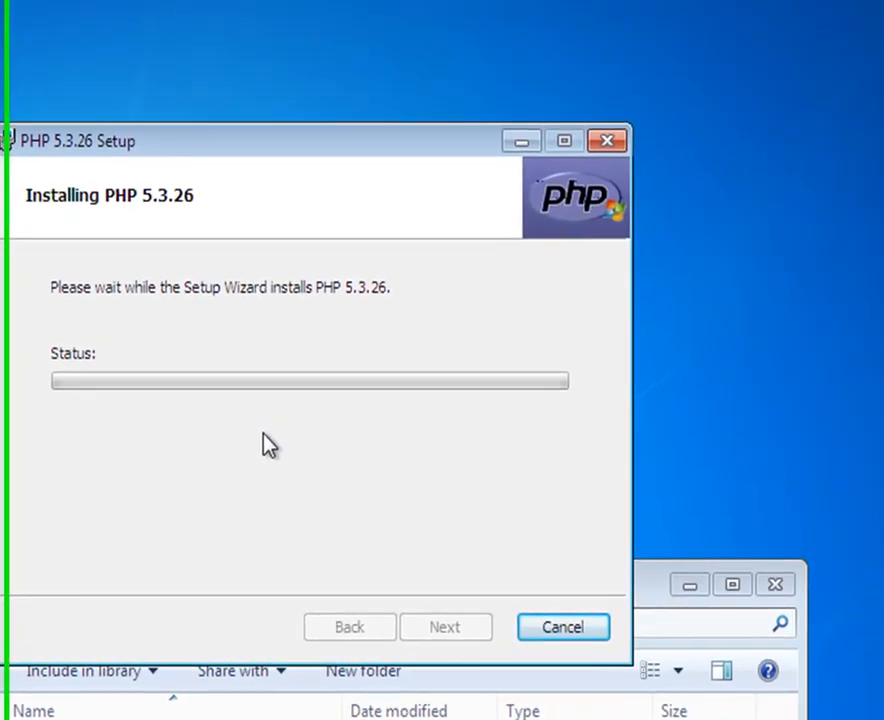
click(766, 583)
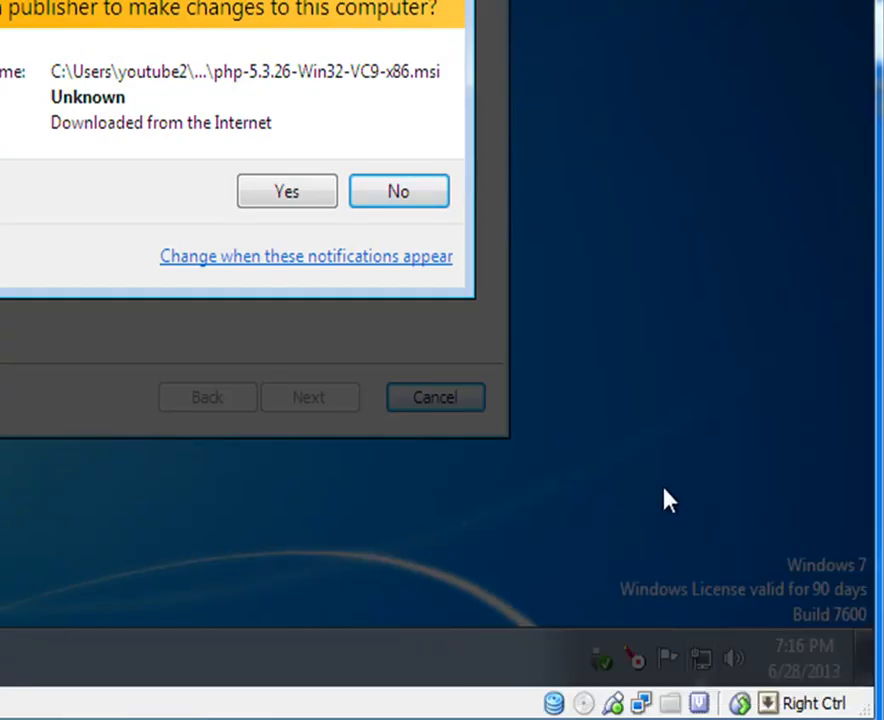
click(287, 195)
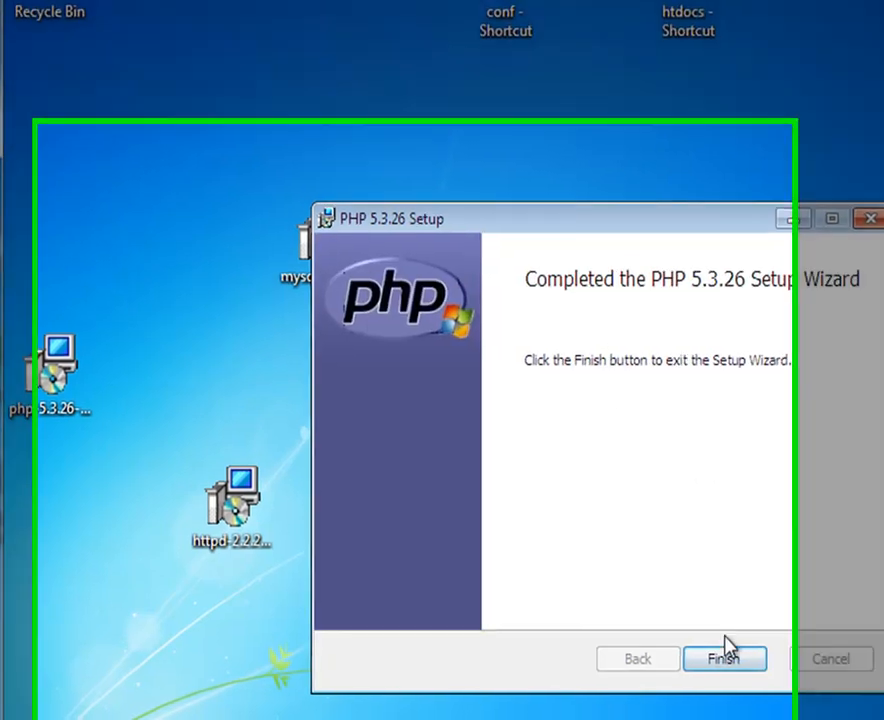
Step: Finish the PHP wizard, empty the Recycle Bin's 2 items, and open Apache Service Monitor
click(716, 660)
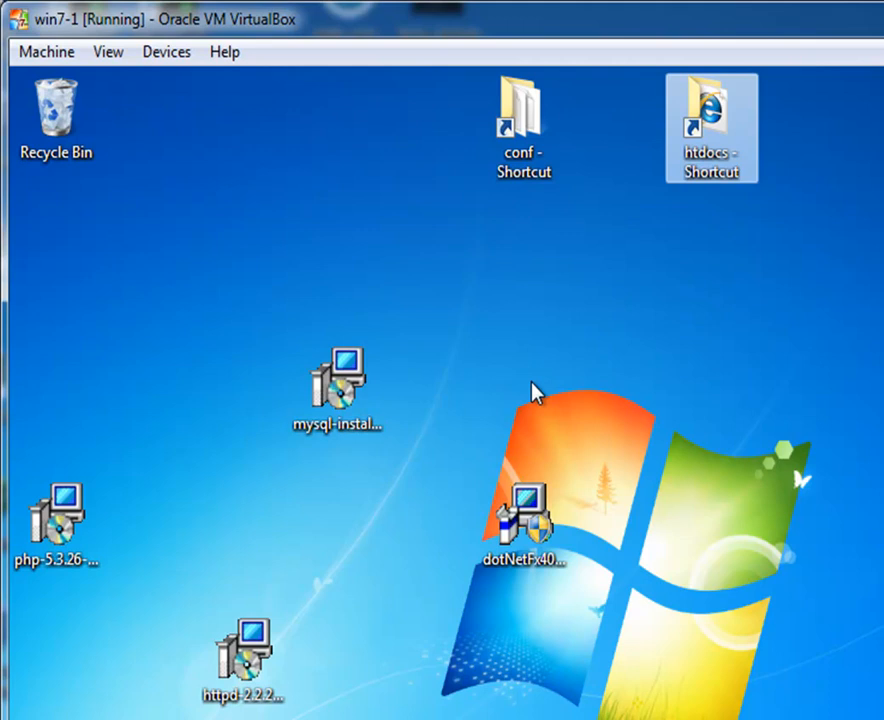
click(54, 151)
right_click(54, 151)
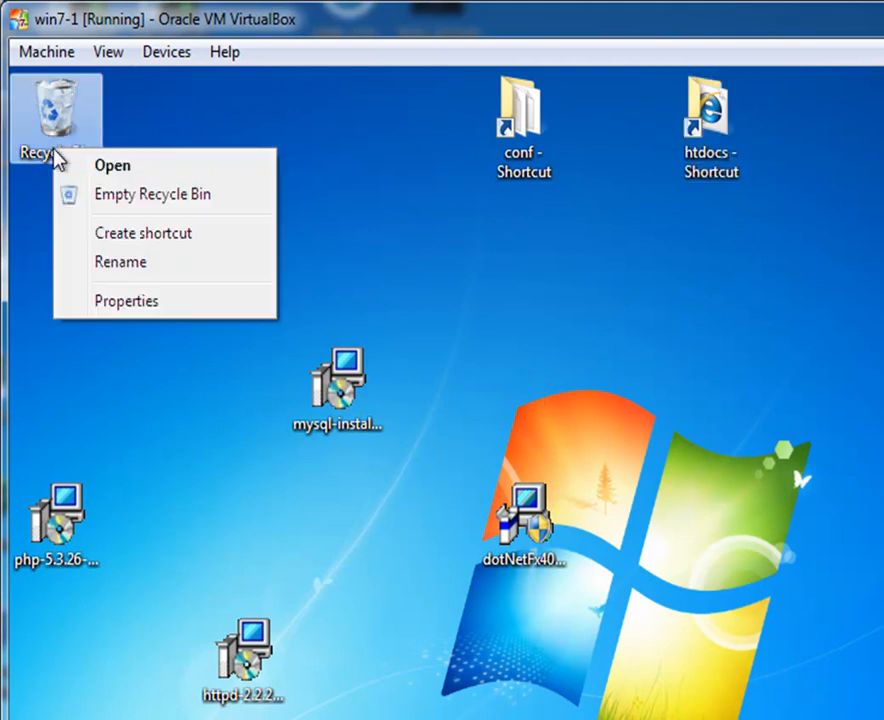
click(111, 195)
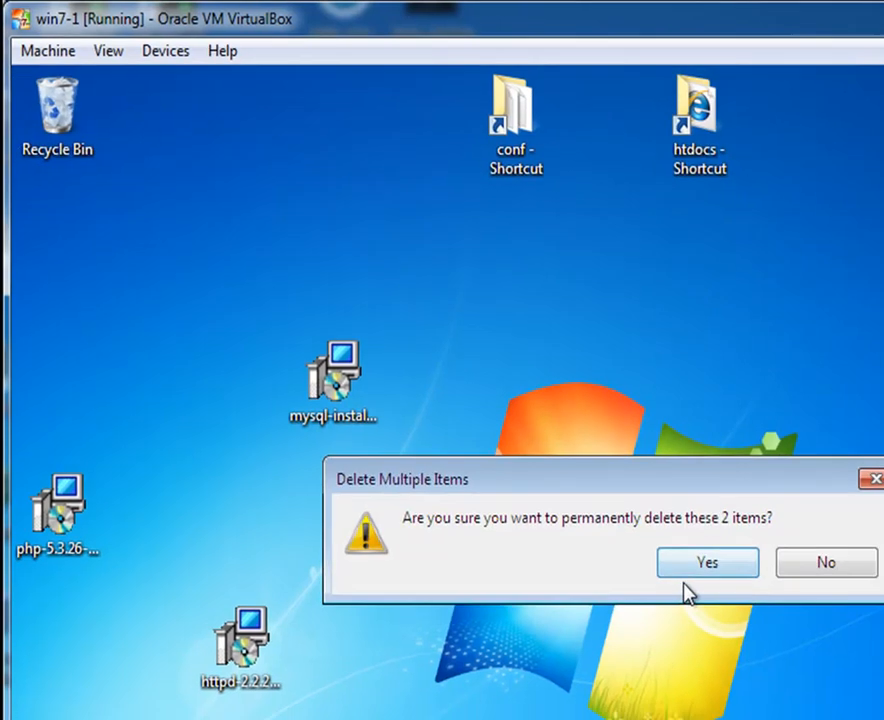
click(692, 586)
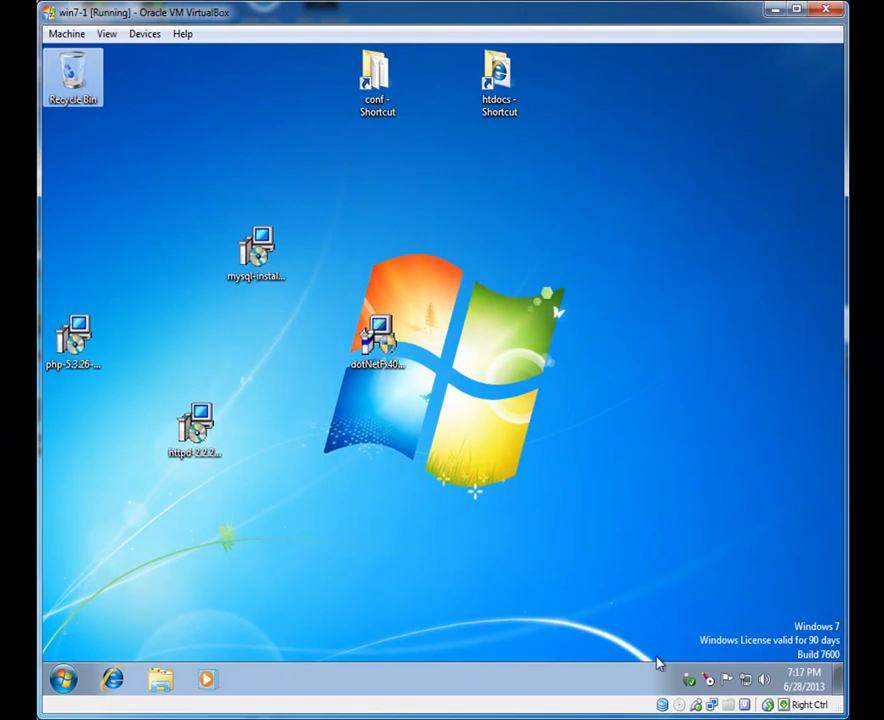
double_click(707, 679)
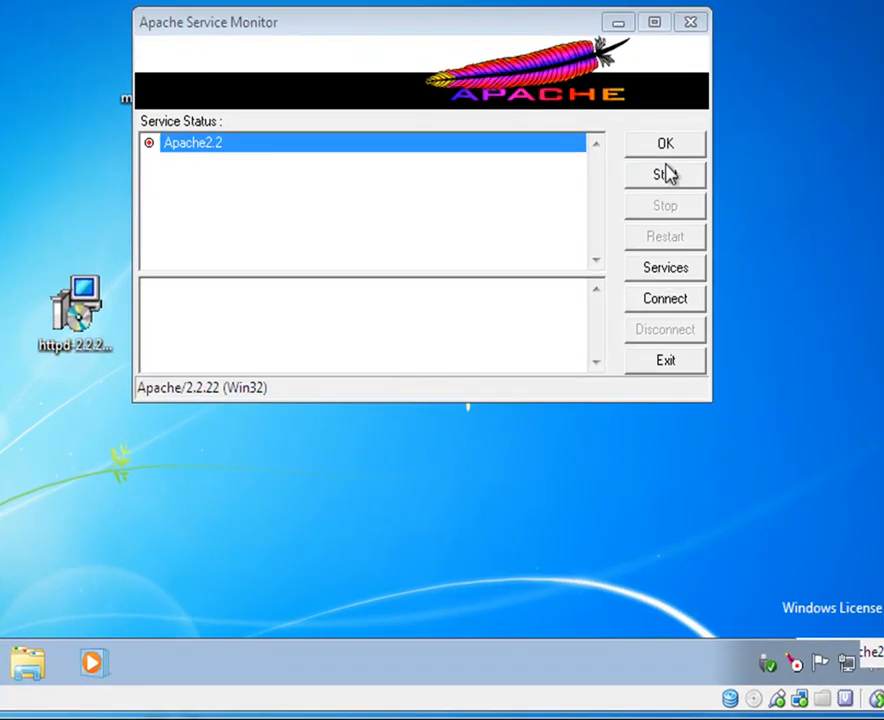
Step: Start the Apache2.2 service, then open the htdocs folder and Internet Explorer's Google home page
click(617, 328)
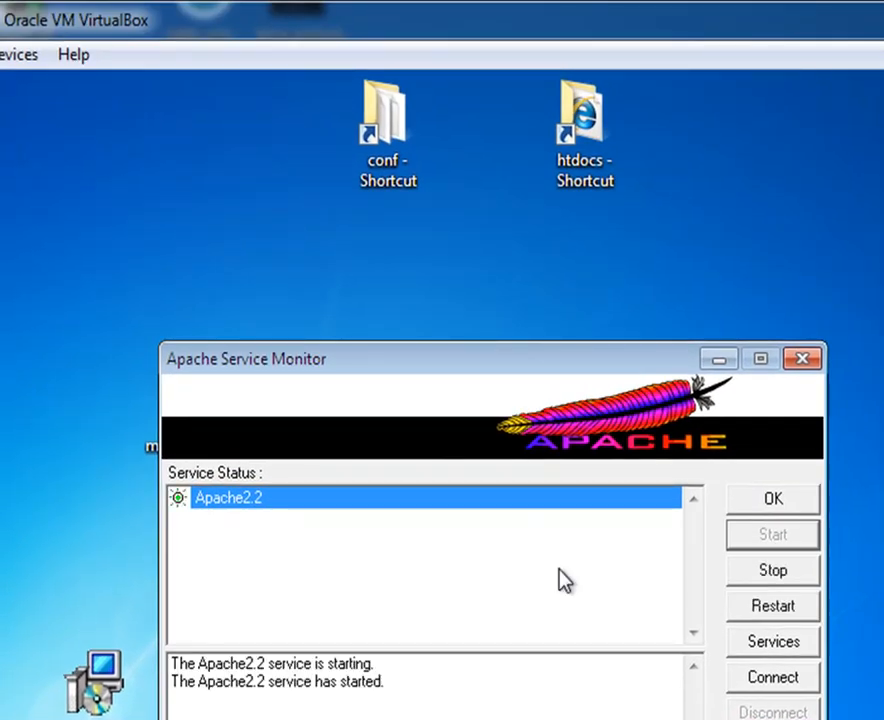
click(770, 501)
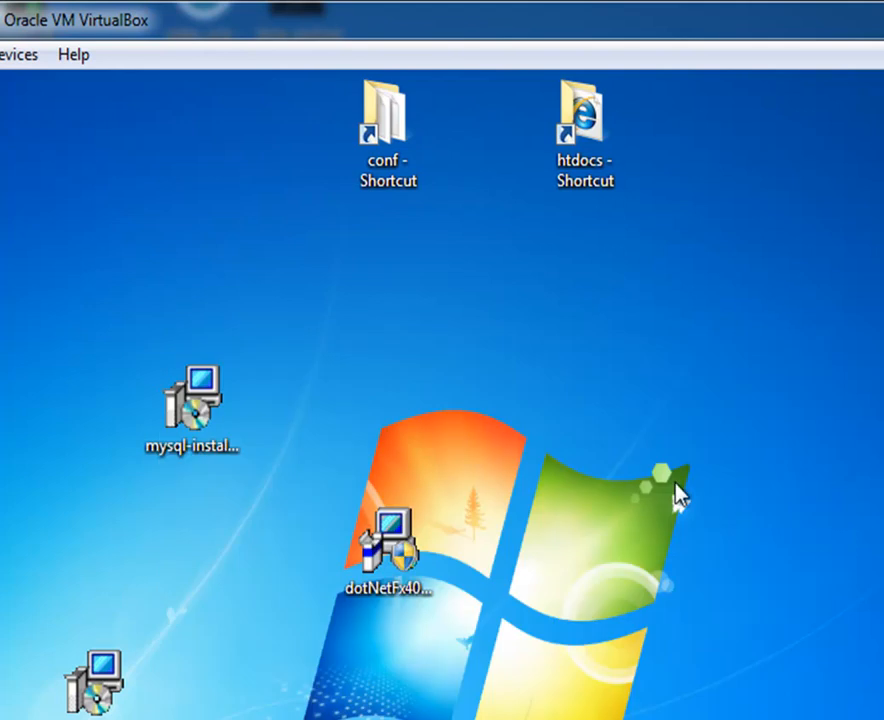
double_click(594, 120)
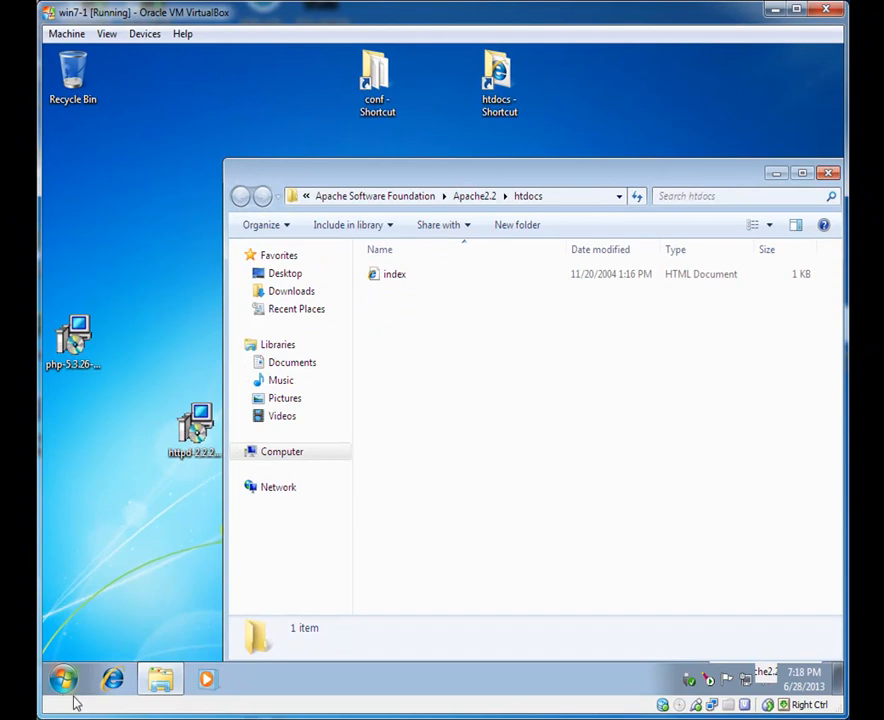
click(114, 681)
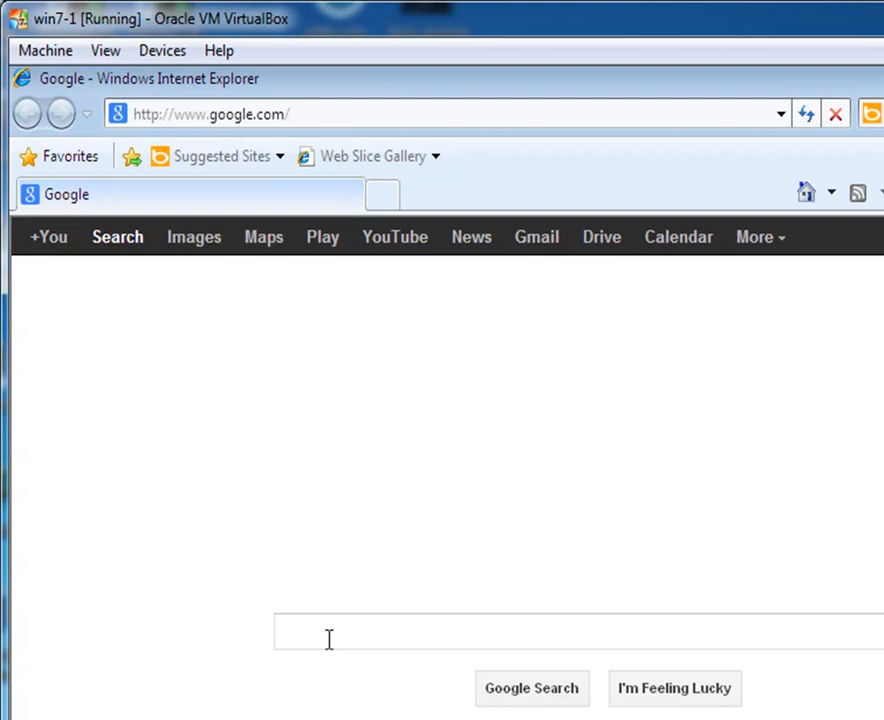
Step: Search Google for 'phpinfo', fixing the mistyped 'pinfo', and return to the results after the Media Temple article
click(329, 640)
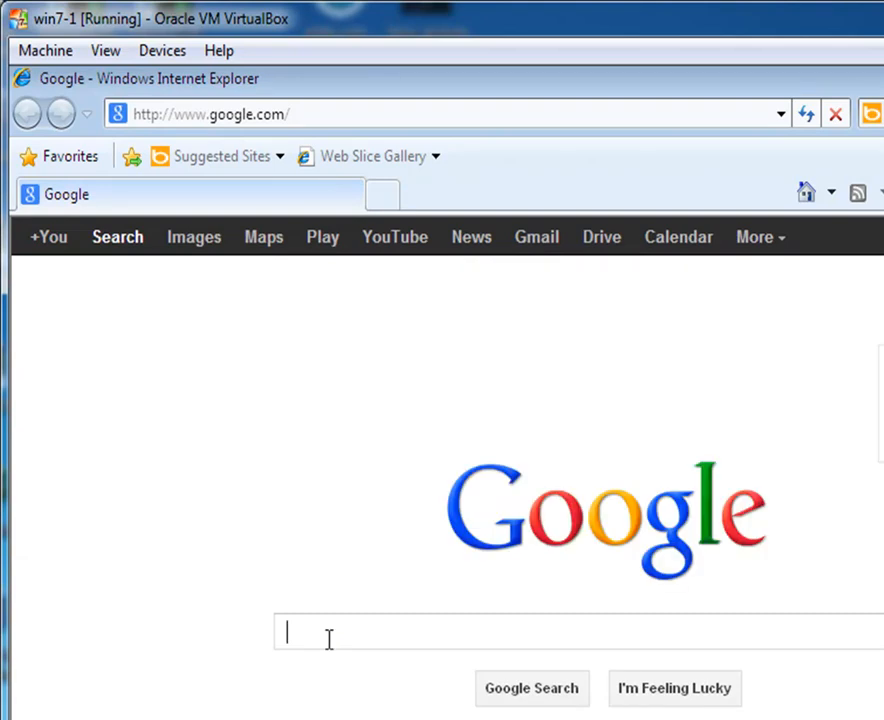
text(pin)
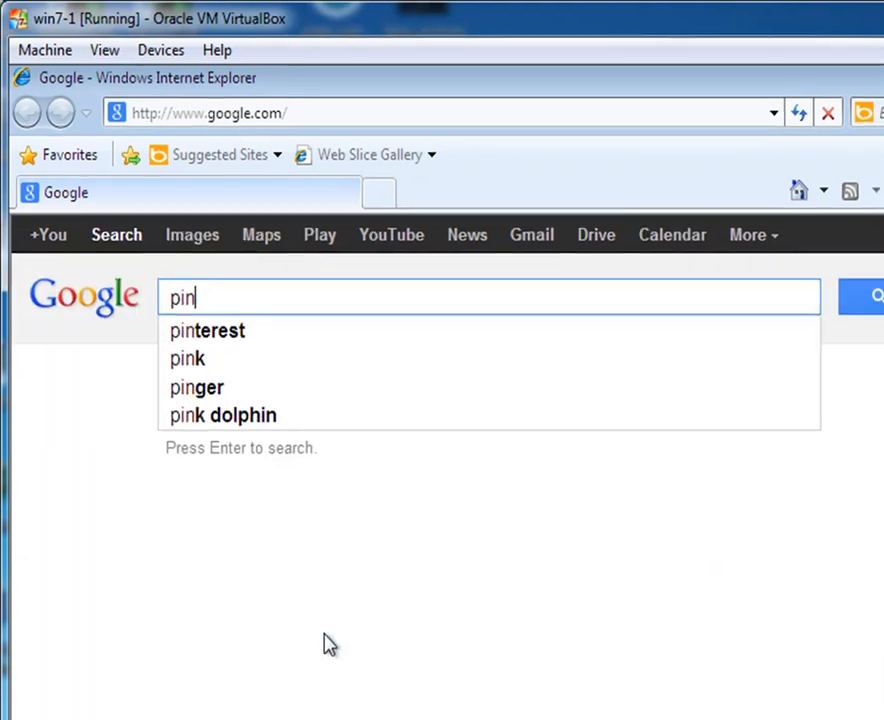
text(fo)
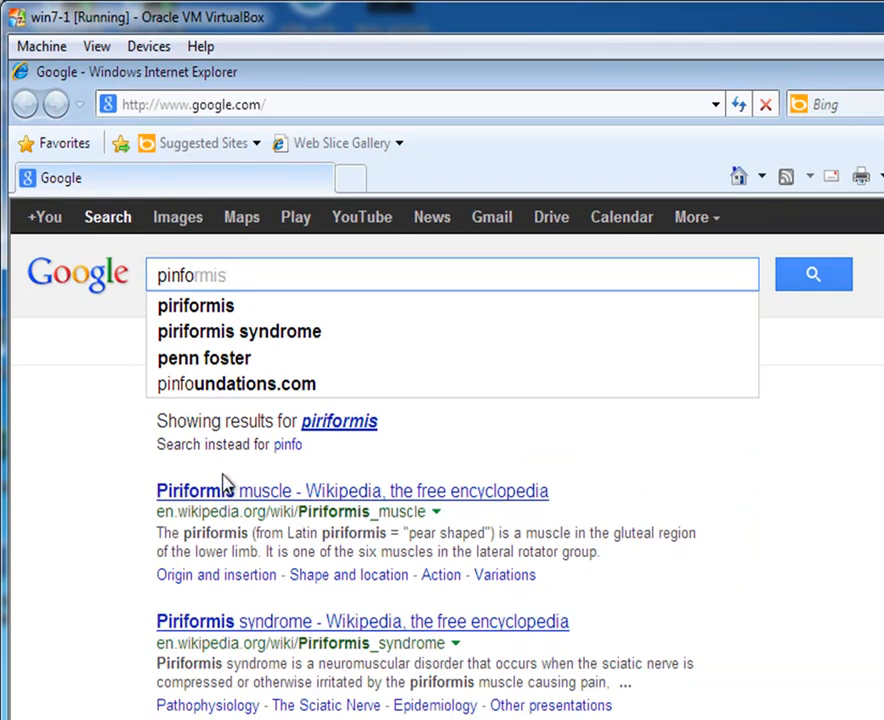
drag(195, 276, 114, 288)
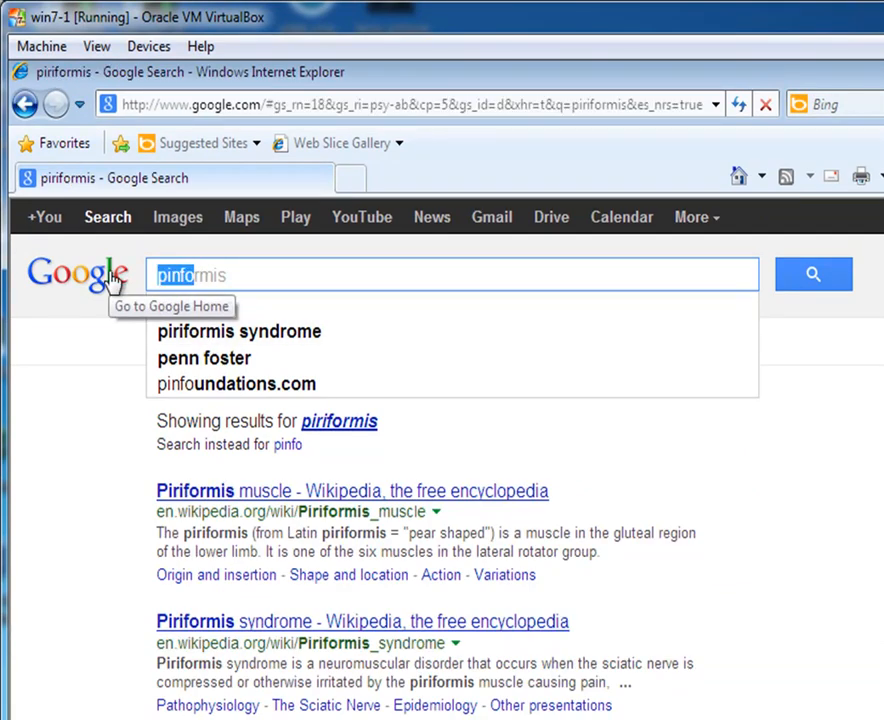
text(phpin)
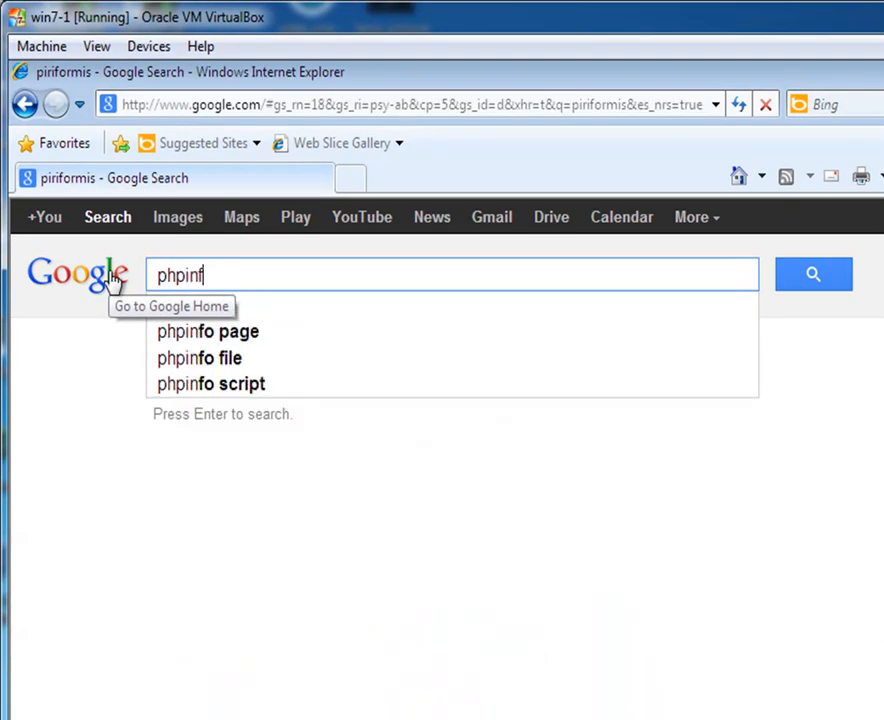
text(fo)
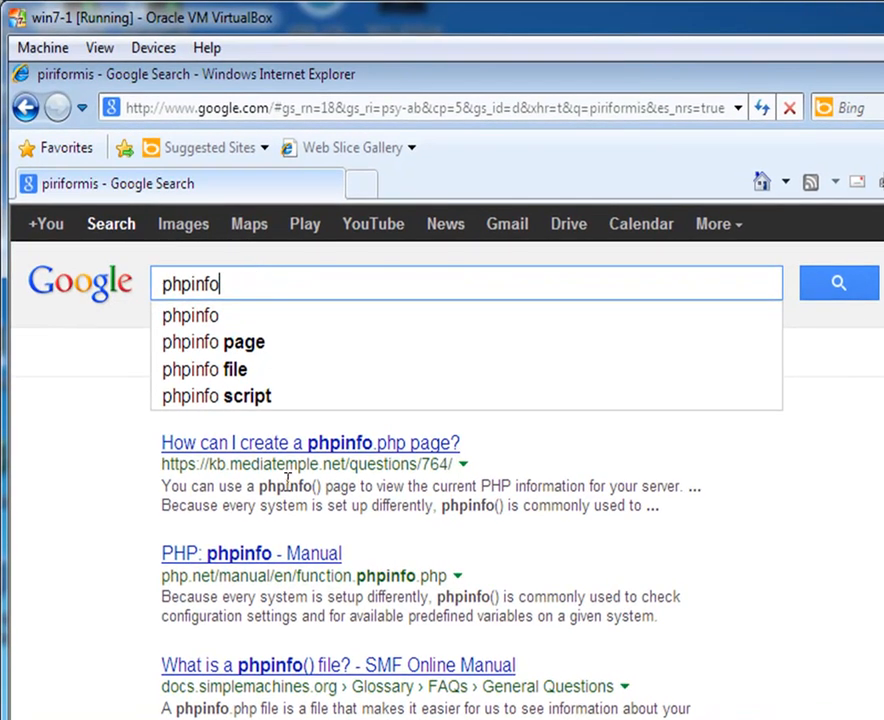
click(283, 444)
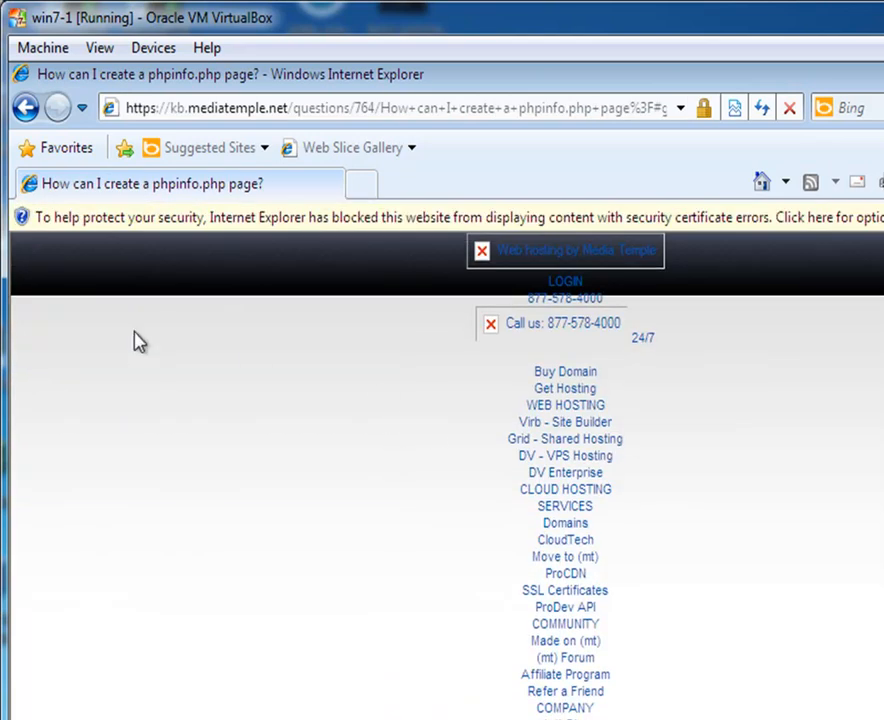
click(22, 110)
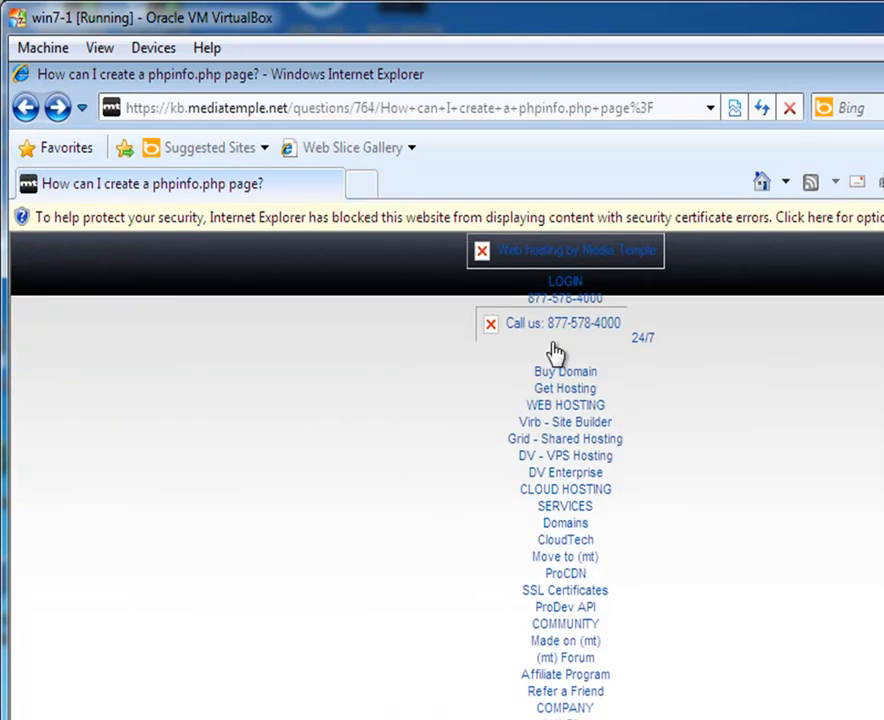
click(24, 110)
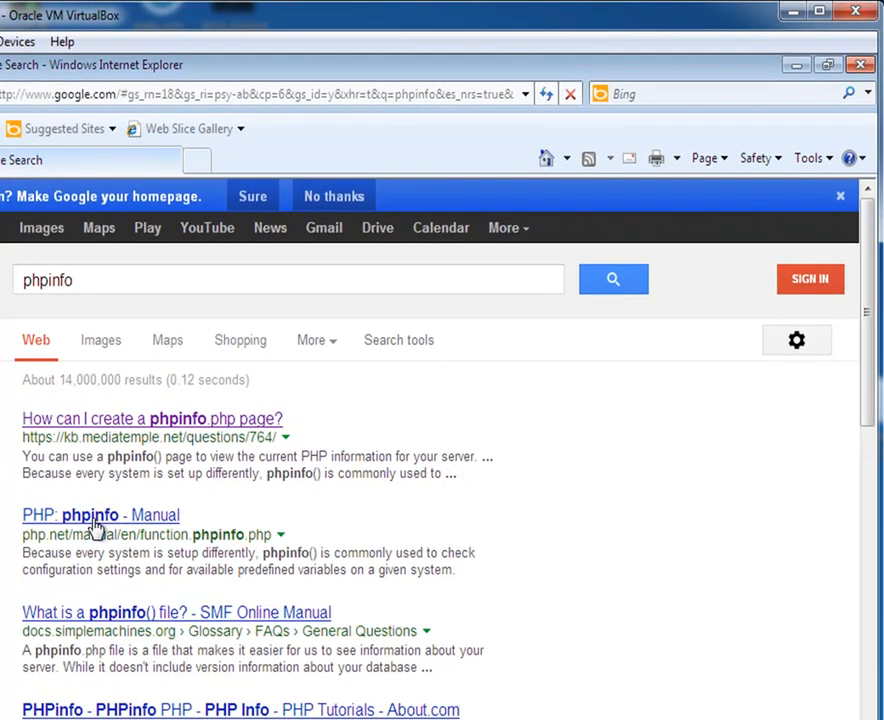
Step: Open the 'PHP: phpinfo - Manual' page and copy its phpinfo() example code
click(118, 514)
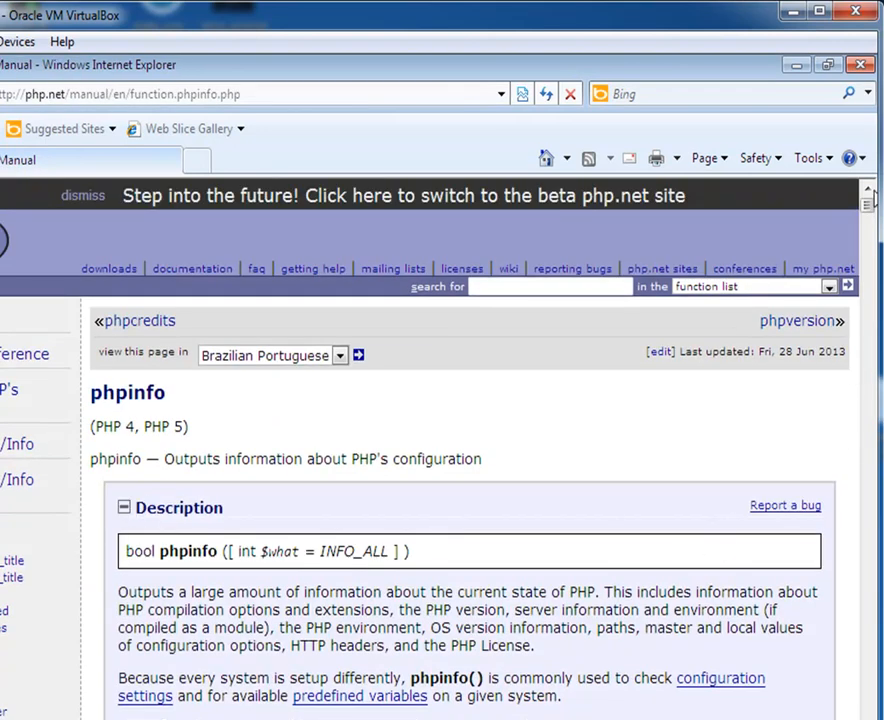
drag(870, 205, 867, 245)
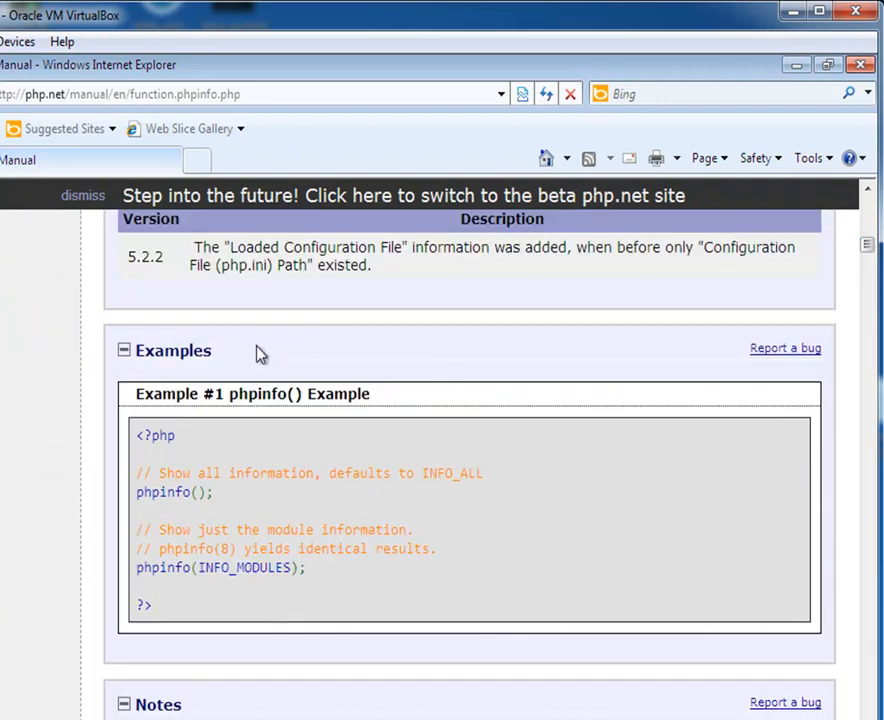
drag(170, 619, 137, 443)
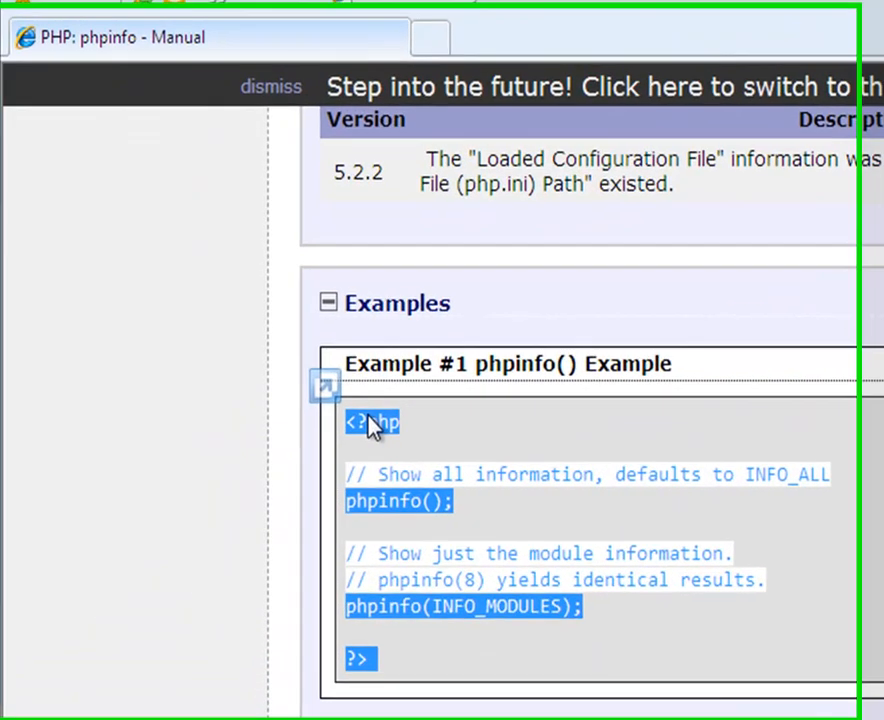
right_click(154, 433)
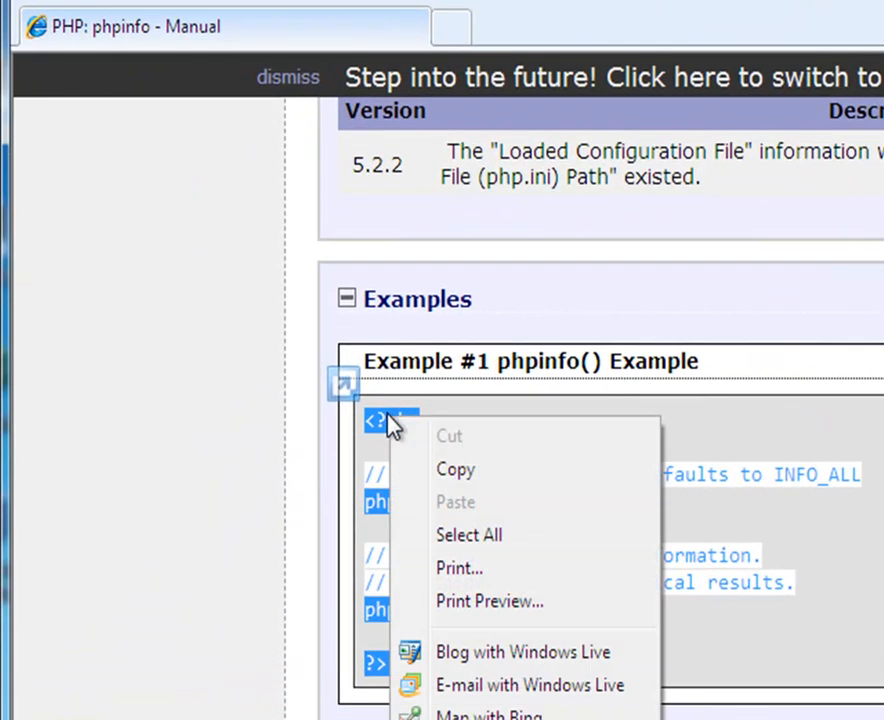
click(483, 472)
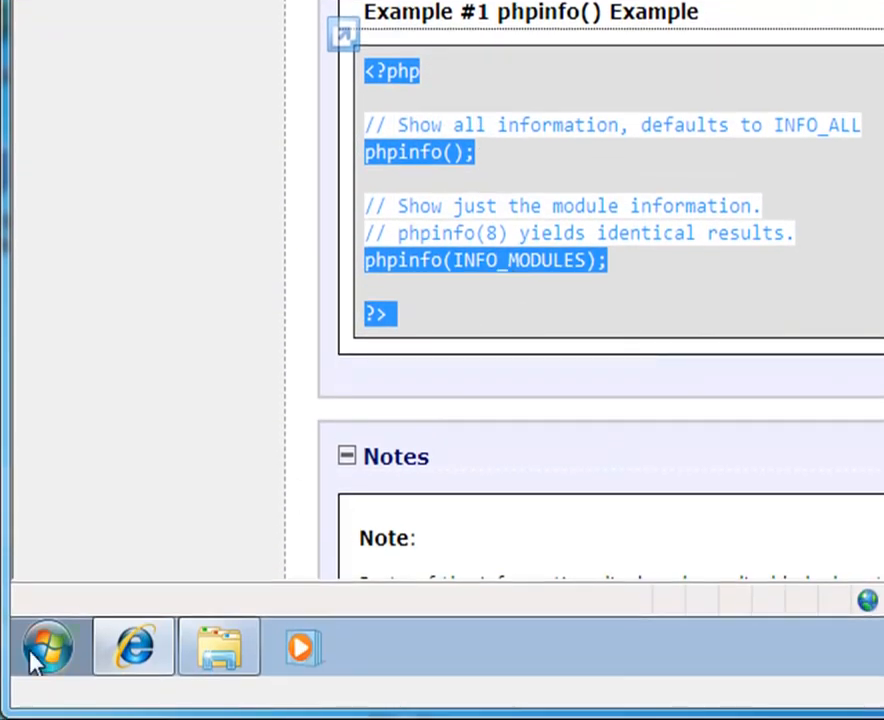
Step: Search the Start menu for 'notepad' and run Notepad as administrator, approving the UAC prompt
click(45, 648)
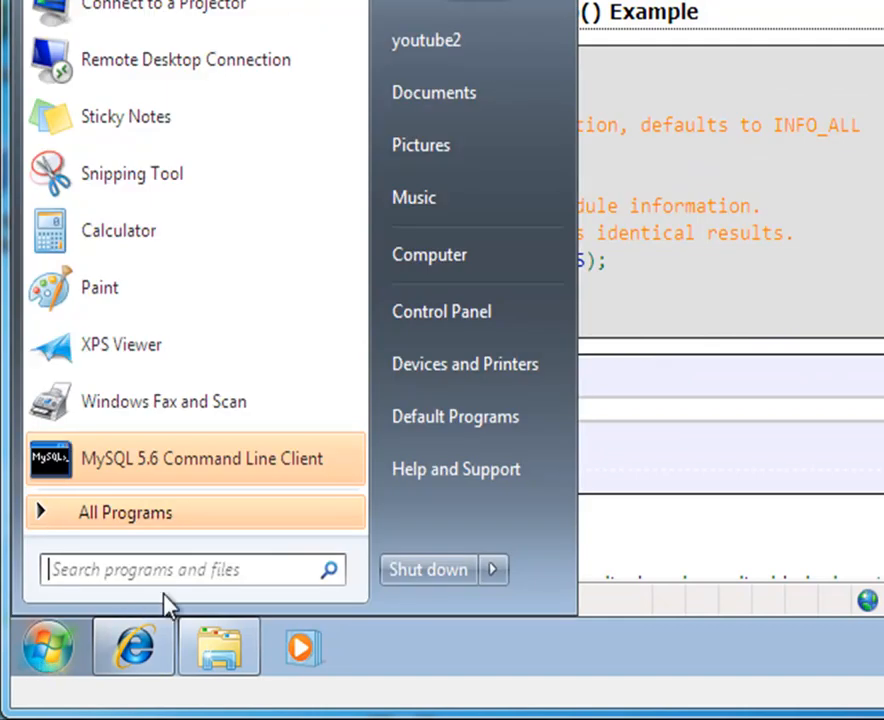
text(notepad)
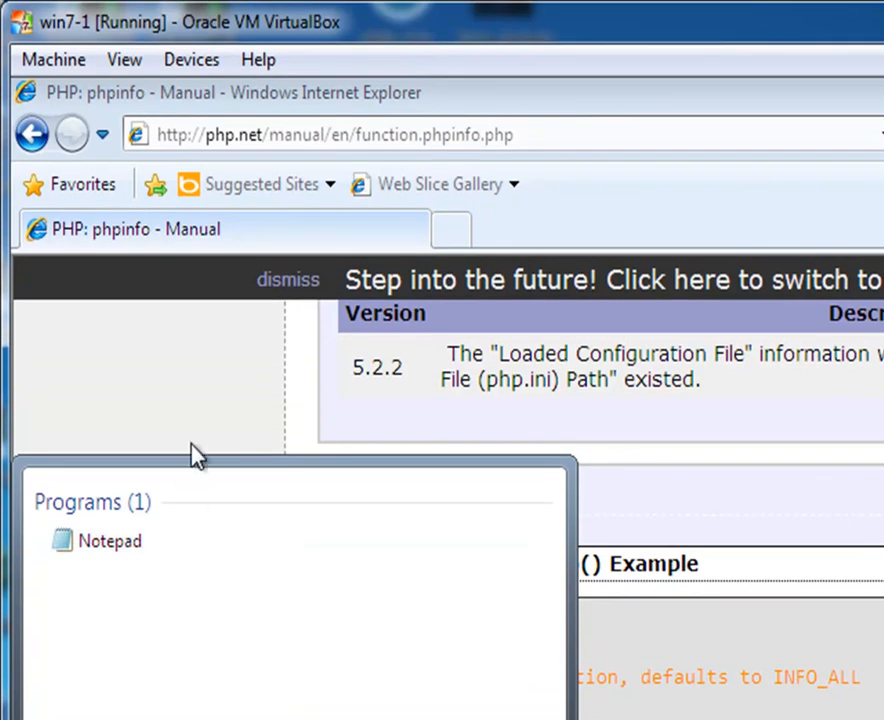
click(133, 499)
right_click(137, 545)
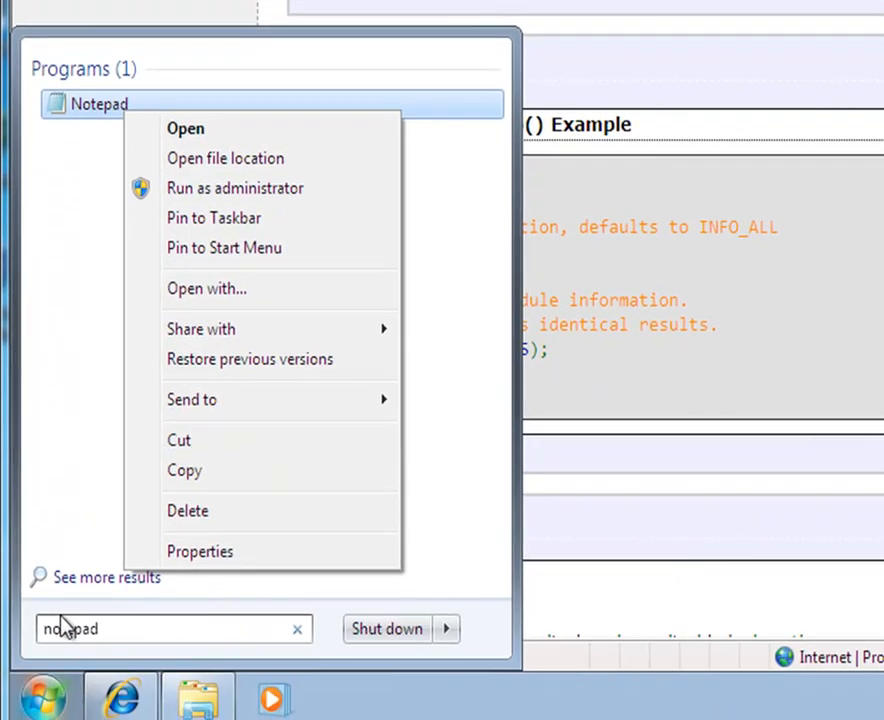
click(93, 632)
double_click(115, 628)
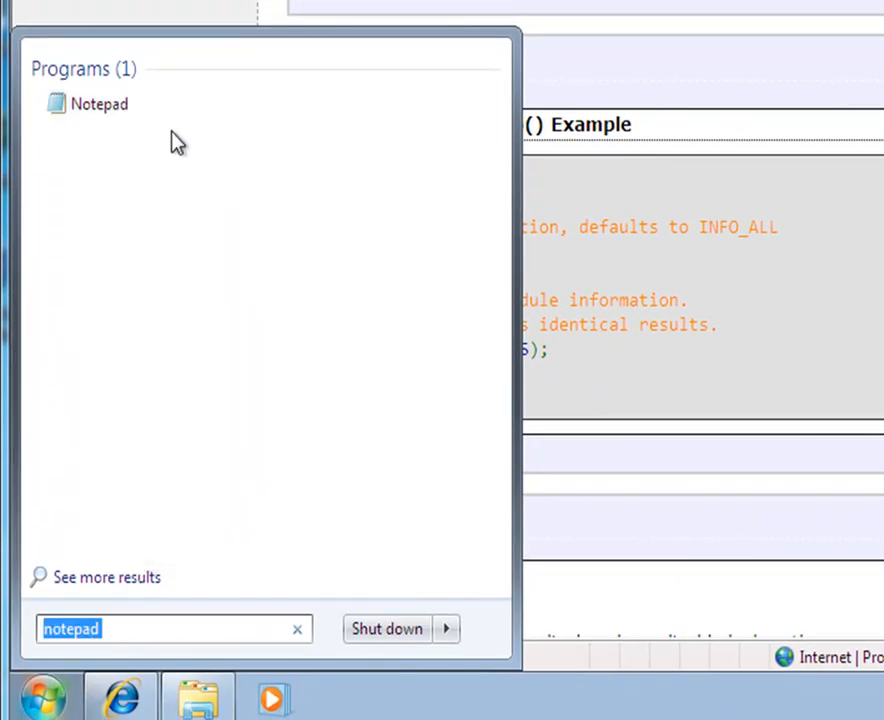
right_click(105, 115)
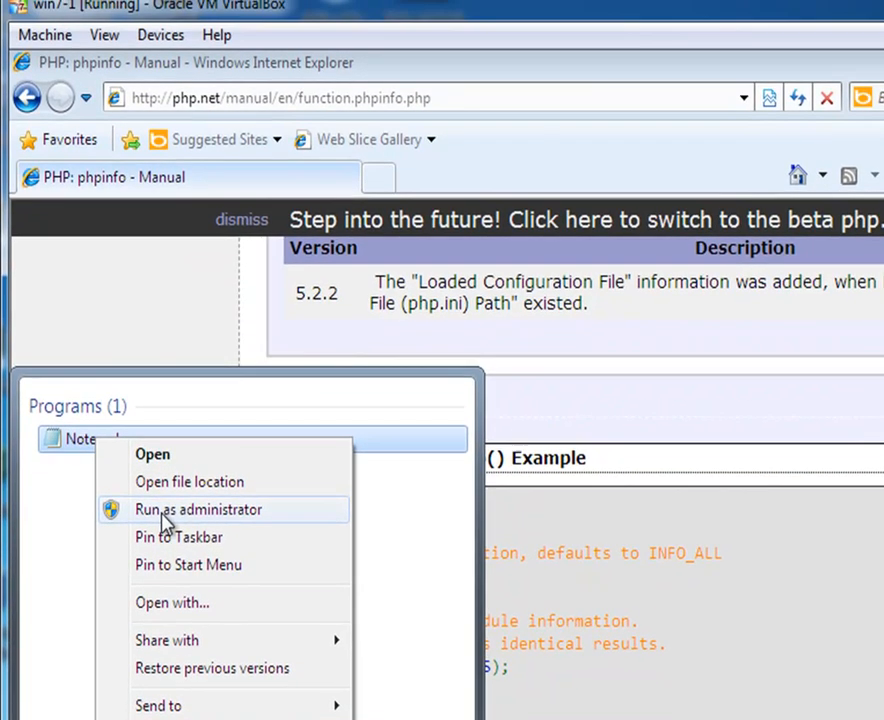
click(163, 511)
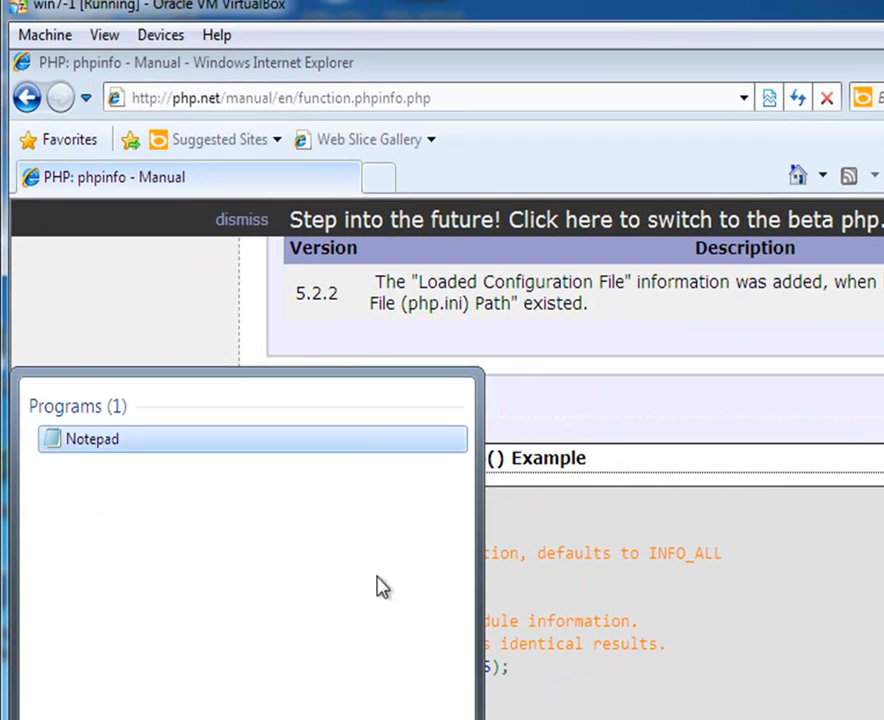
click(405, 641)
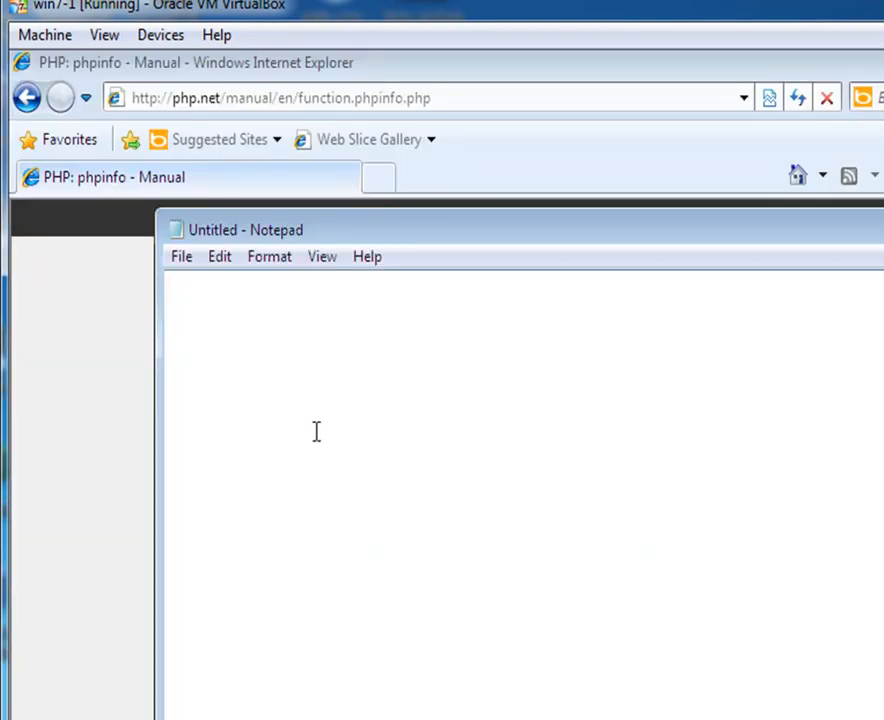
Step: Paste the copied phpinfo() code into Notepad and bring up Save As
key(ctrl+v)
click(181, 257)
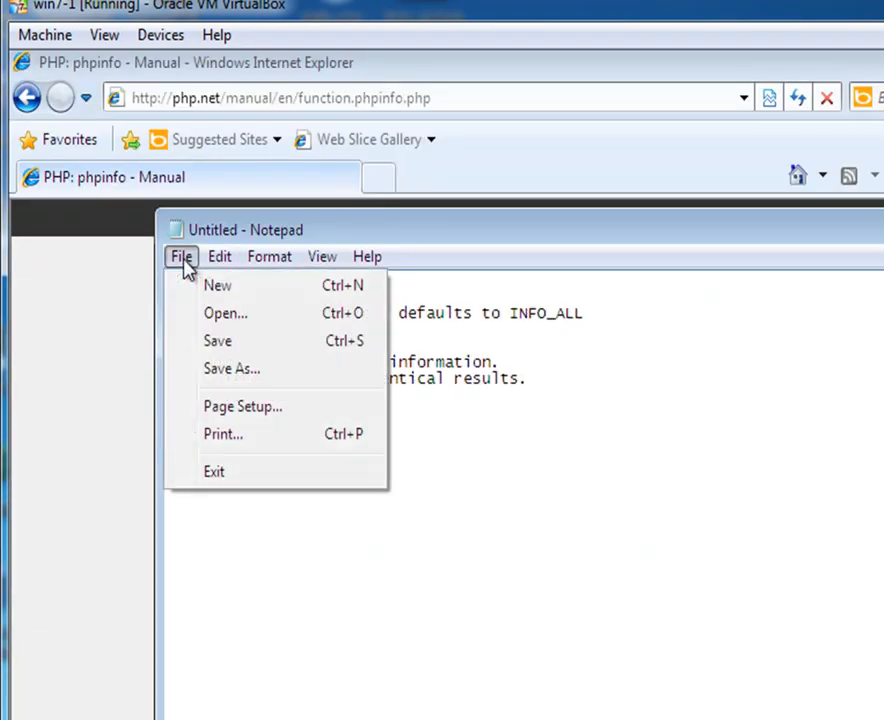
click(240, 372)
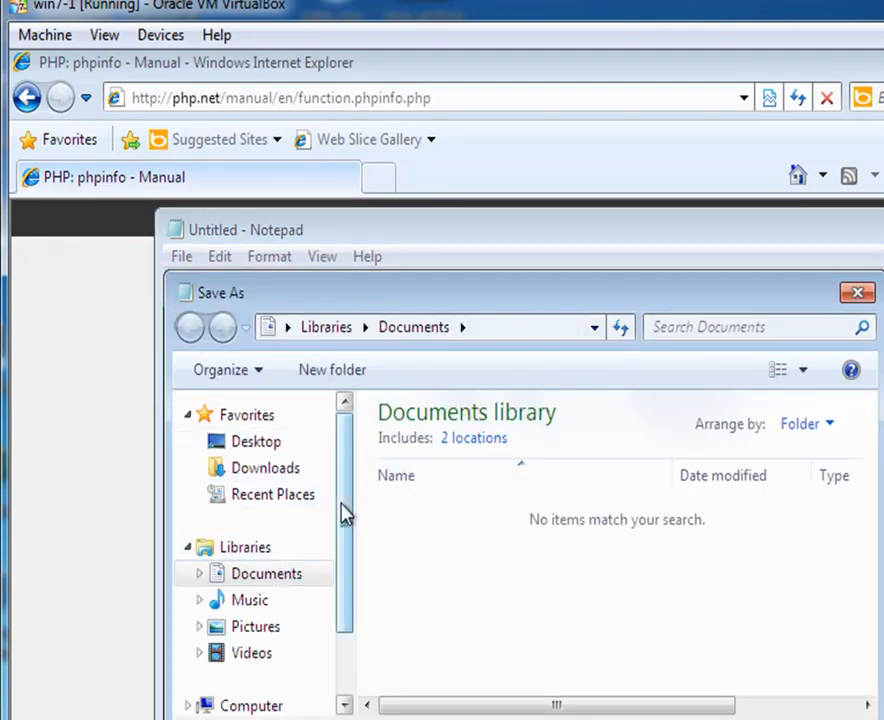
Step: Browse the Save As dialog to C:\Program Files\Apache Software Foundation\Apache2.2\htdocs
scroll(344, 513, down, 3)
click(266, 622)
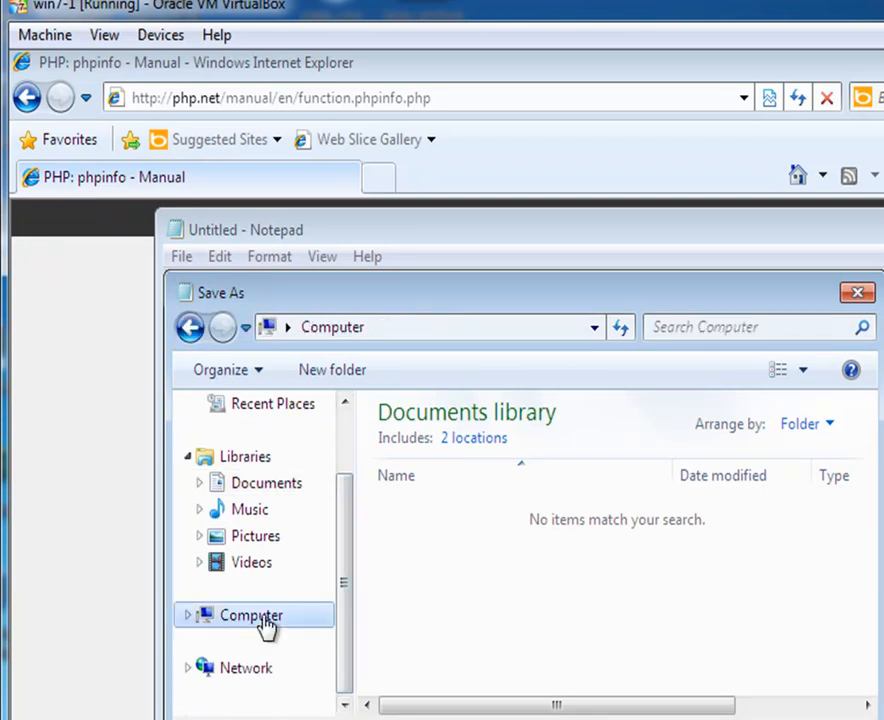
double_click(481, 489)
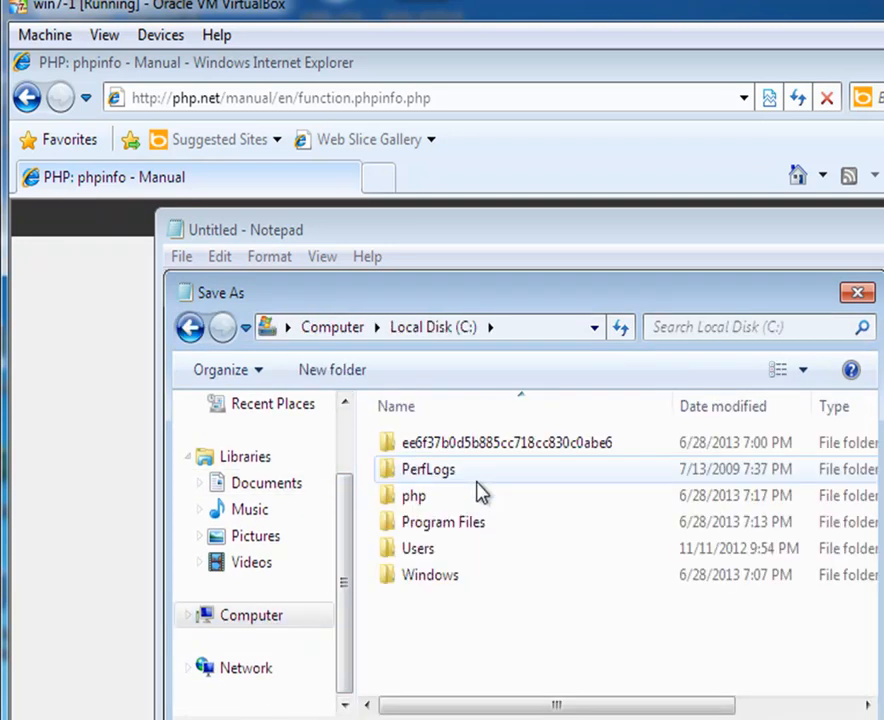
double_click(474, 523)
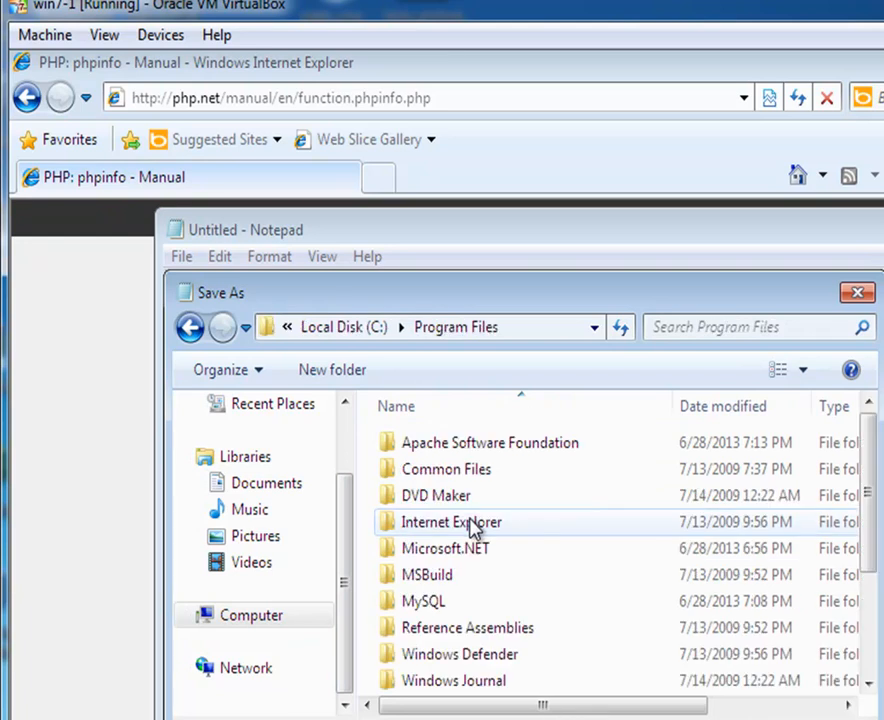
double_click(481, 444)
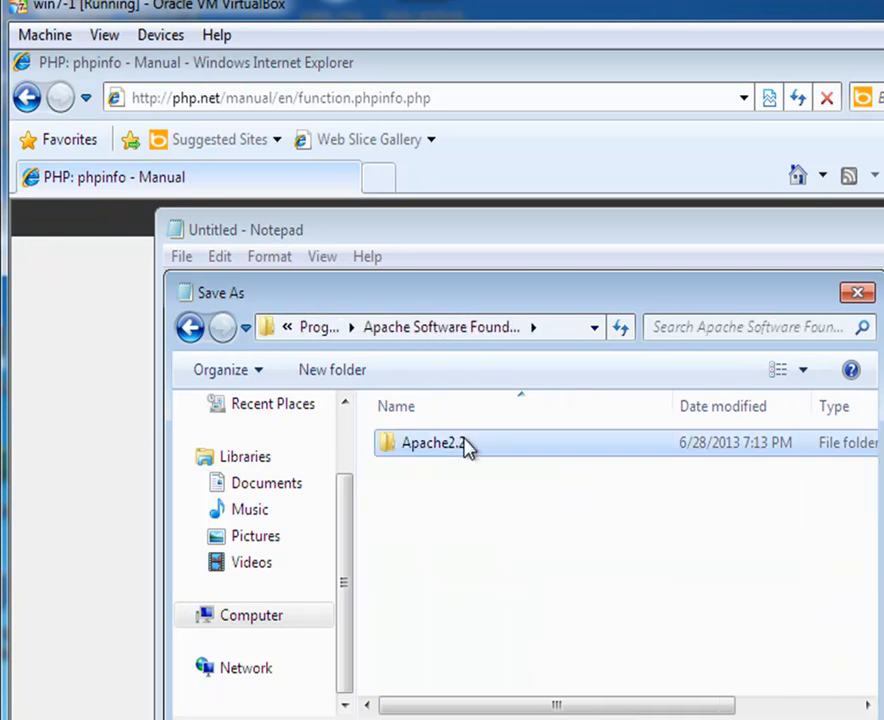
double_click(466, 446)
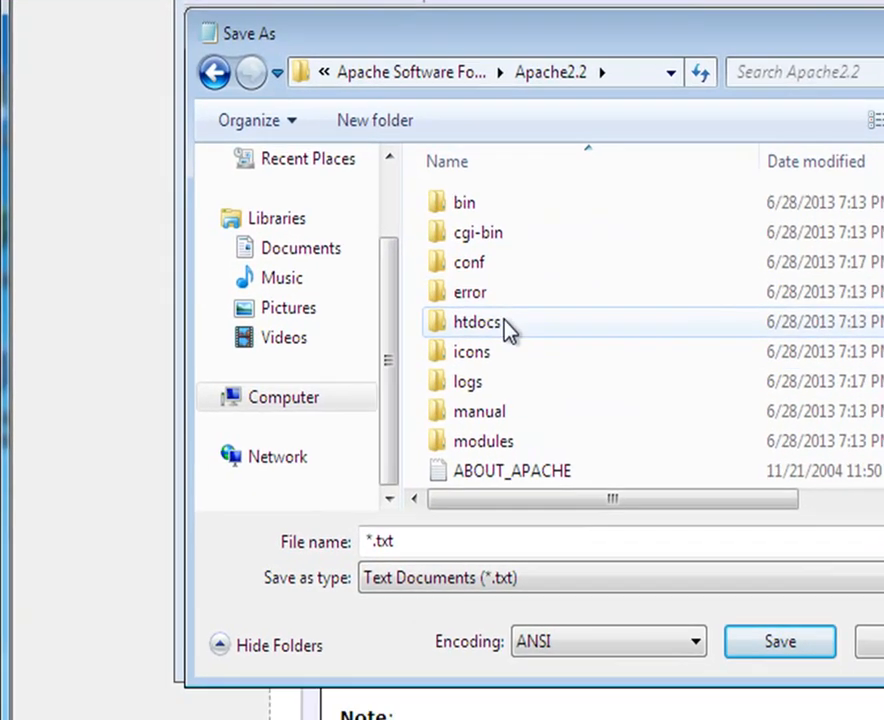
double_click(486, 424)
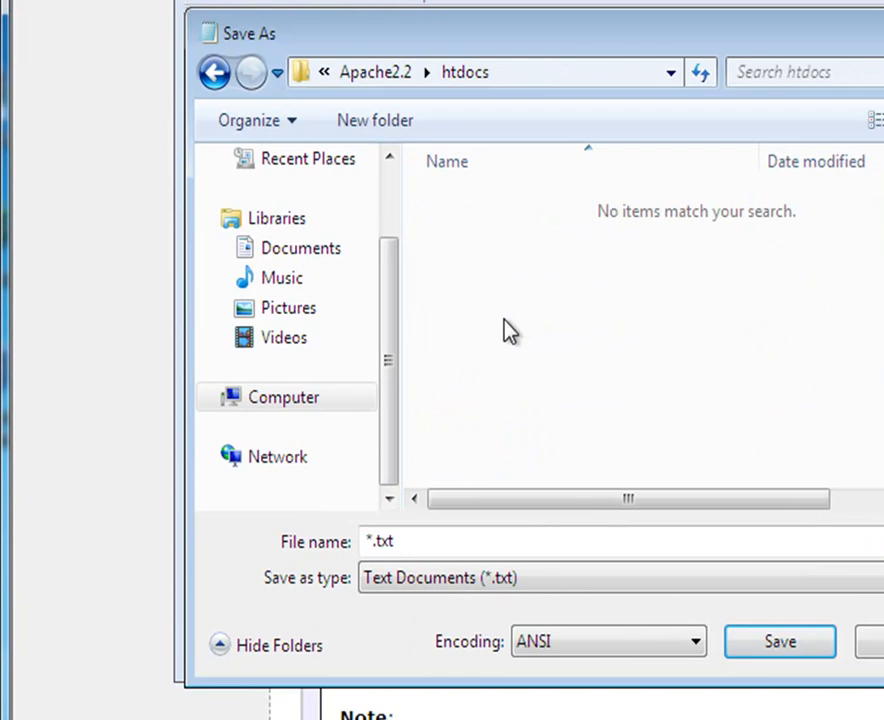
Step: Save the file as test.php with type All Files, then close Notepad
click(527, 584)
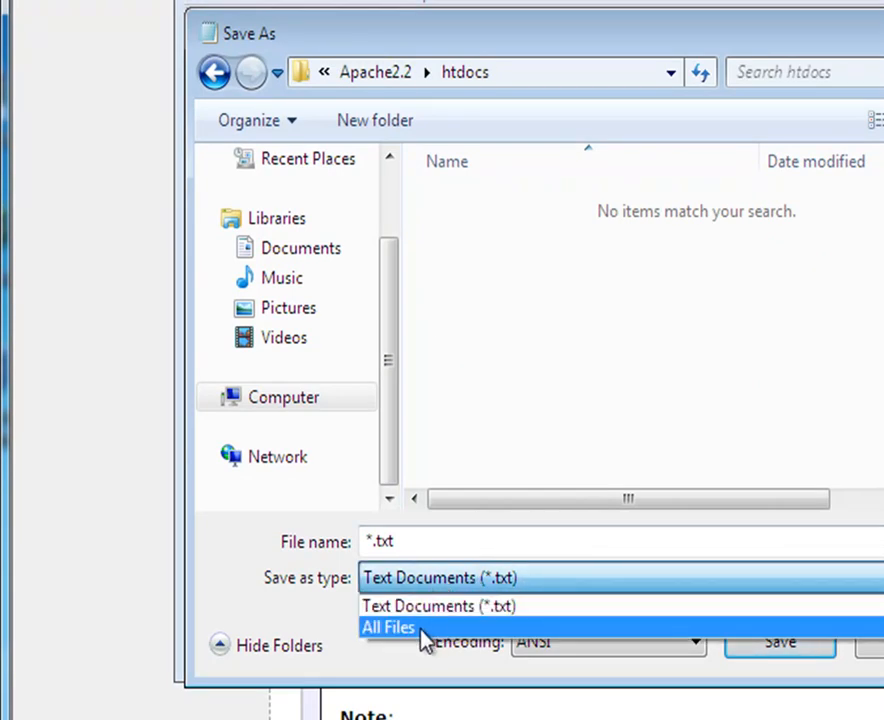
click(380, 627)
click(411, 543)
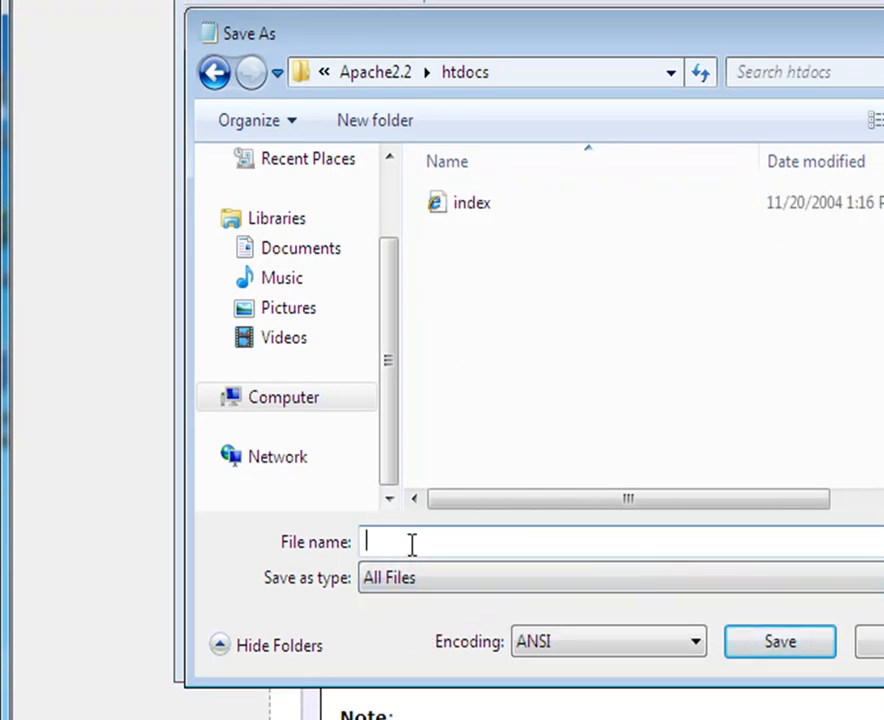
text(test.php)
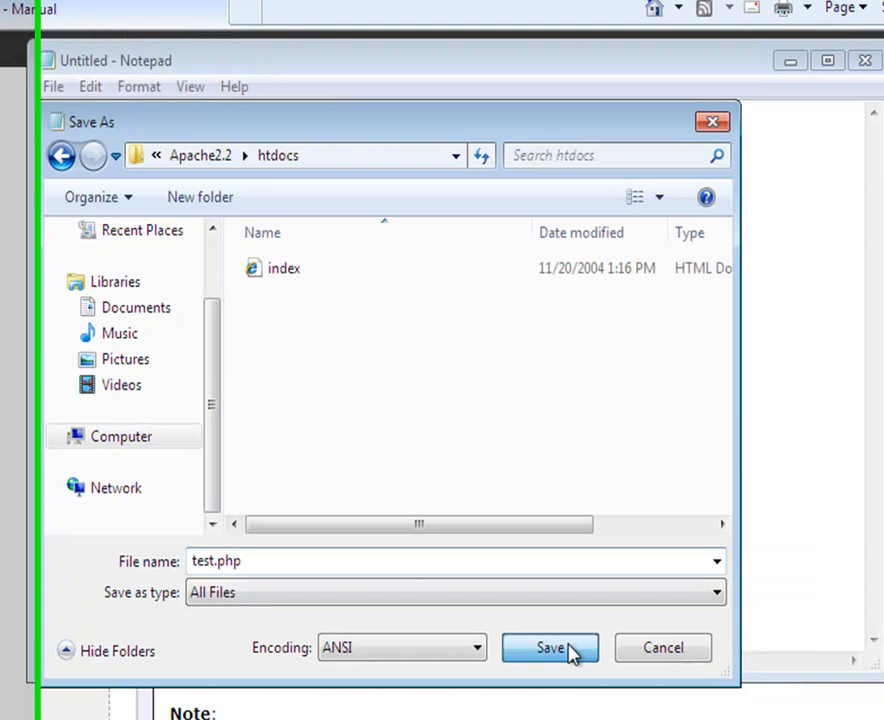
click(785, 643)
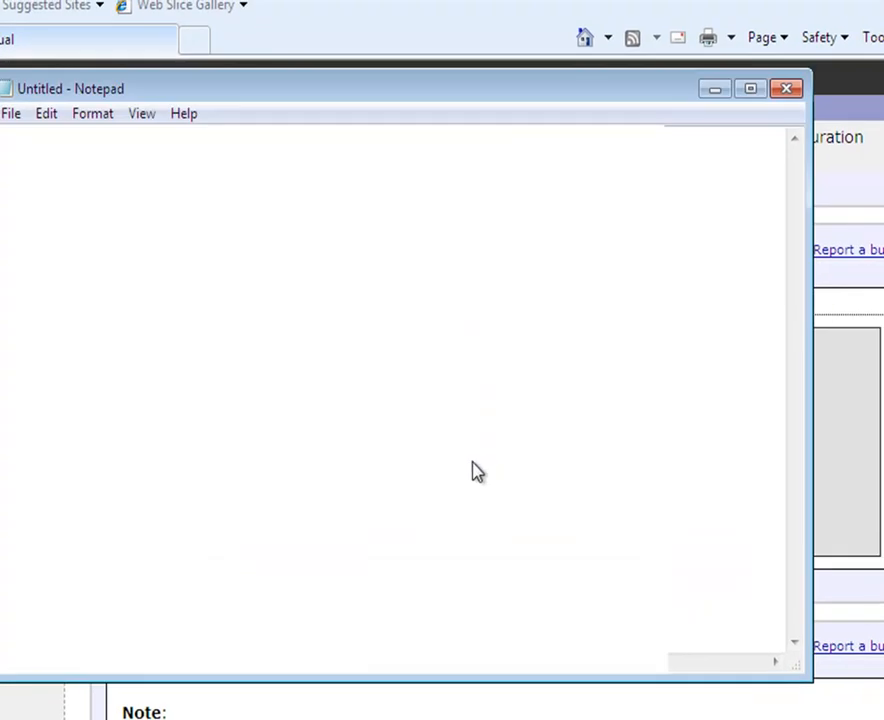
click(784, 90)
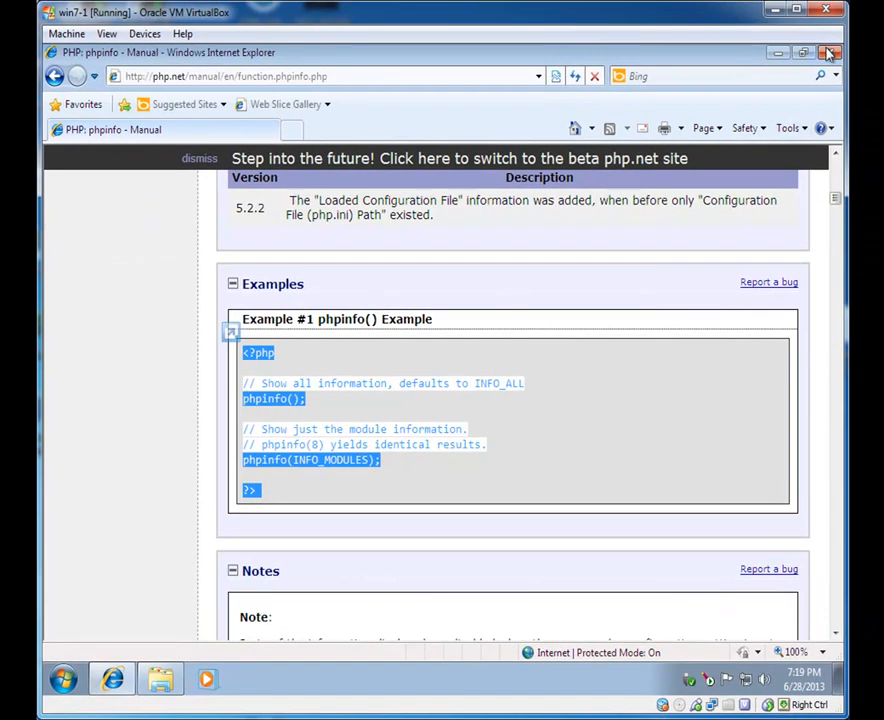
Step: Close the old browser, open a new Internet Explorer window, and close the htdocs folder showing test.php
click(829, 53)
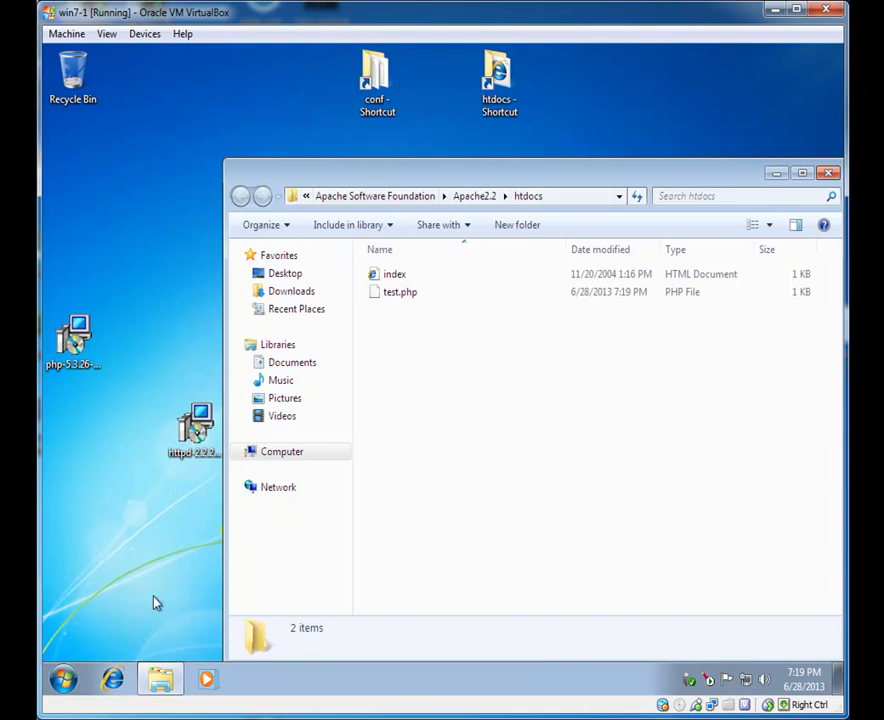
click(116, 682)
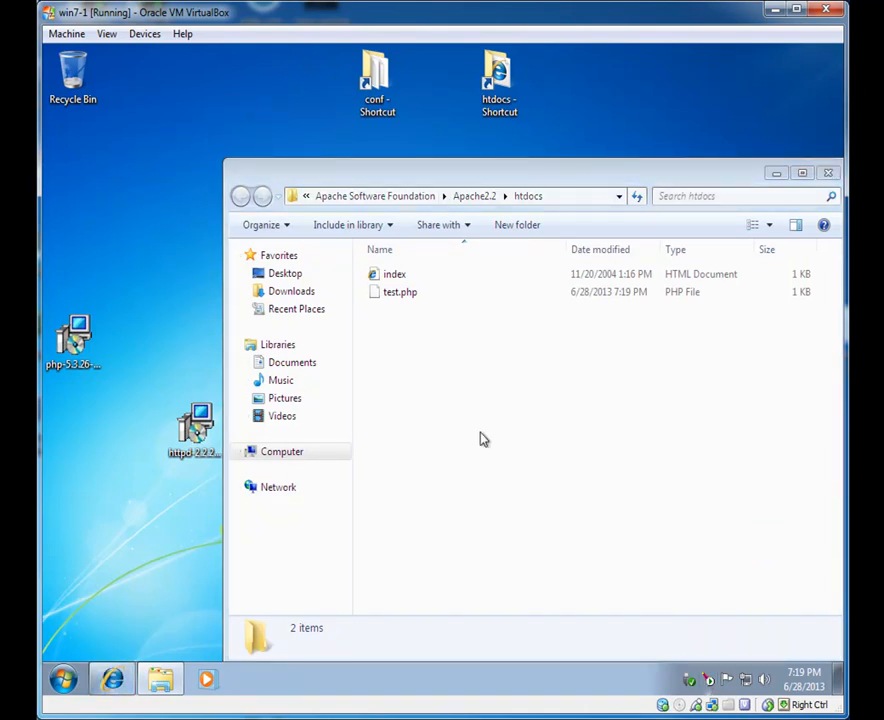
click(828, 173)
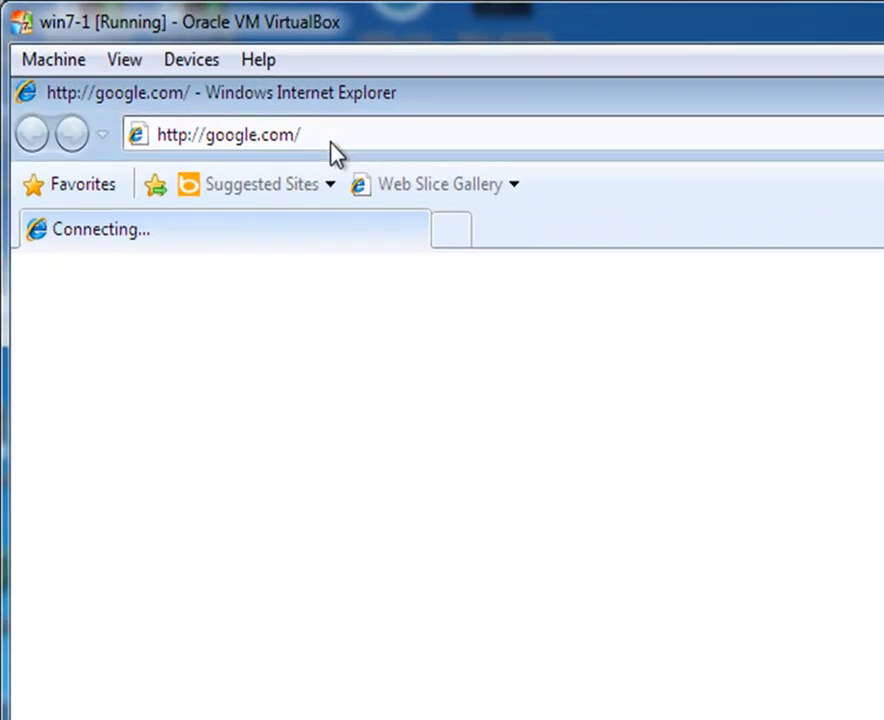
Step: Replace the Google address with localhost/test.php and load it
click(224, 79)
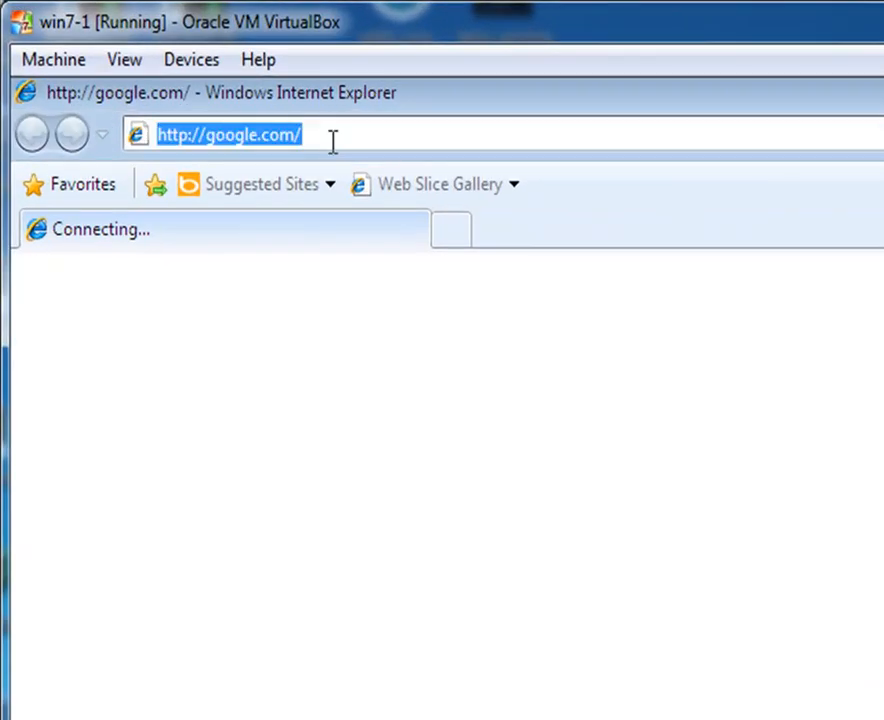
text(localho)
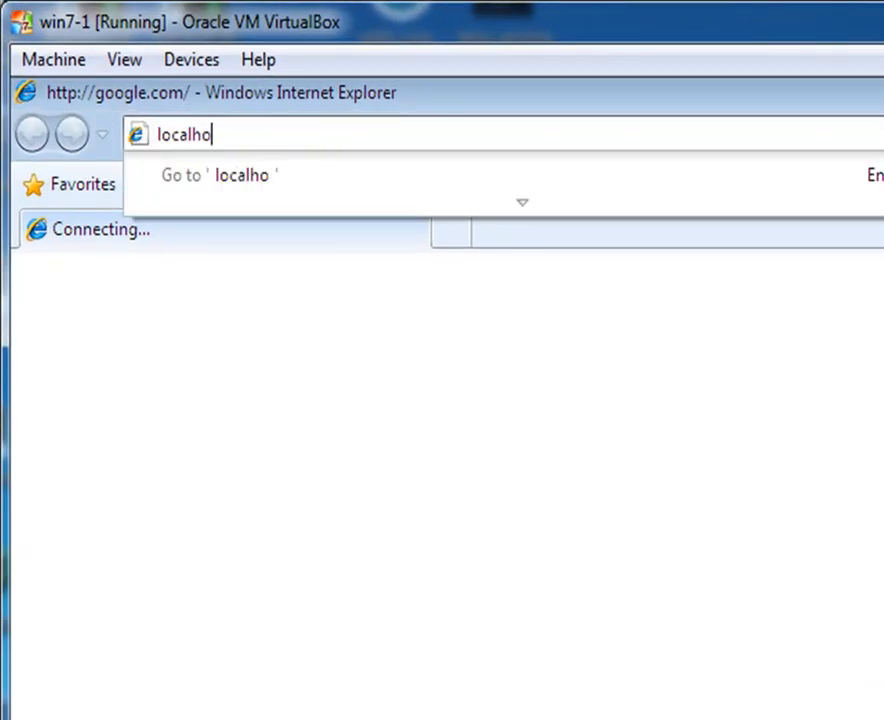
text(st/test.php)
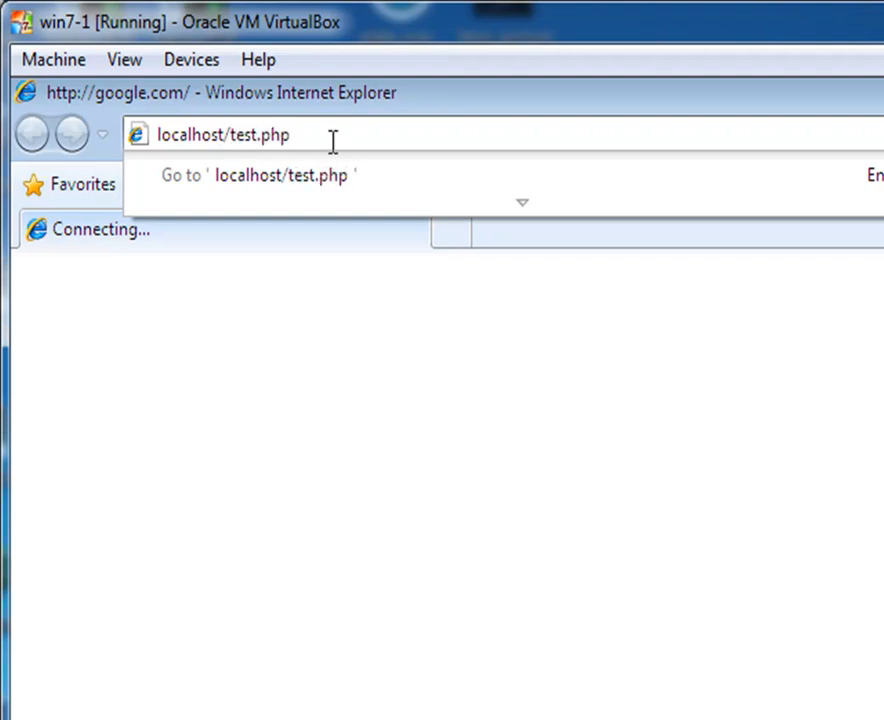
key(Return)
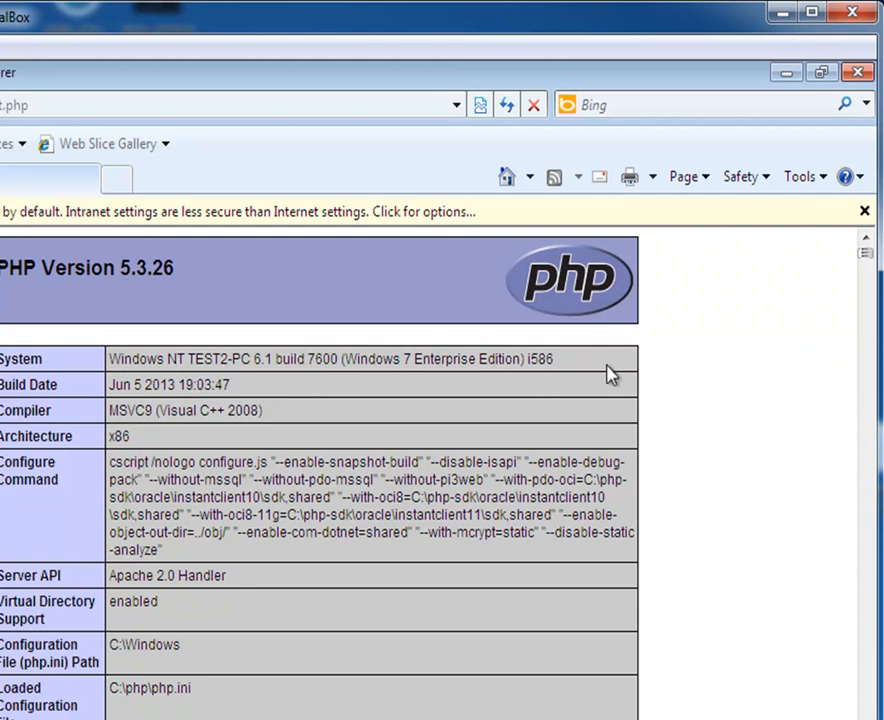
Step: Drag the scrollbar down the phpinfo page to the mysql section showing MySQL Support enabled
drag(870, 265, 871, 280)
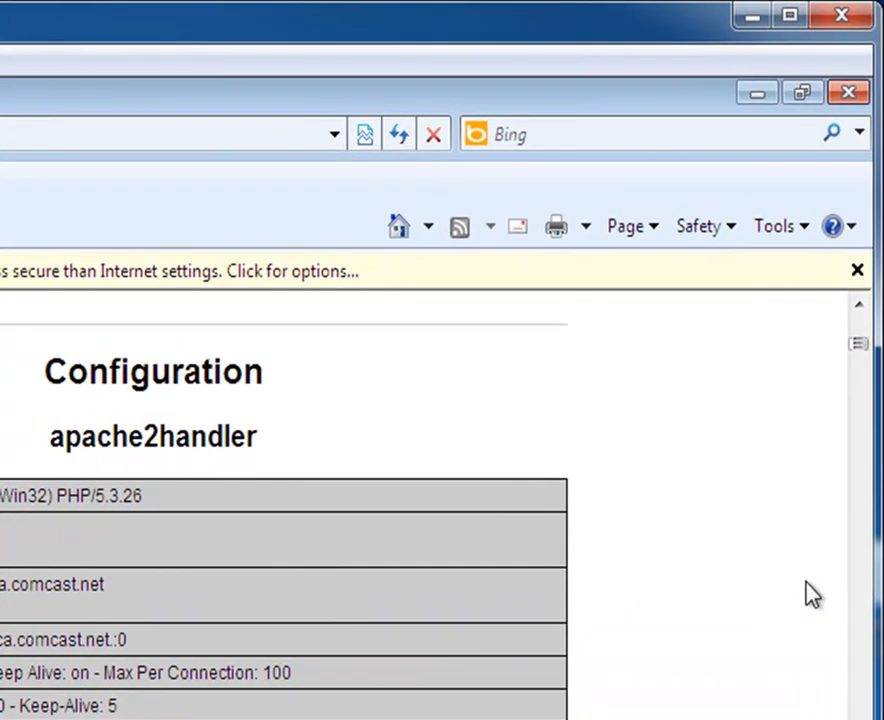
drag(860, 349, 858, 356)
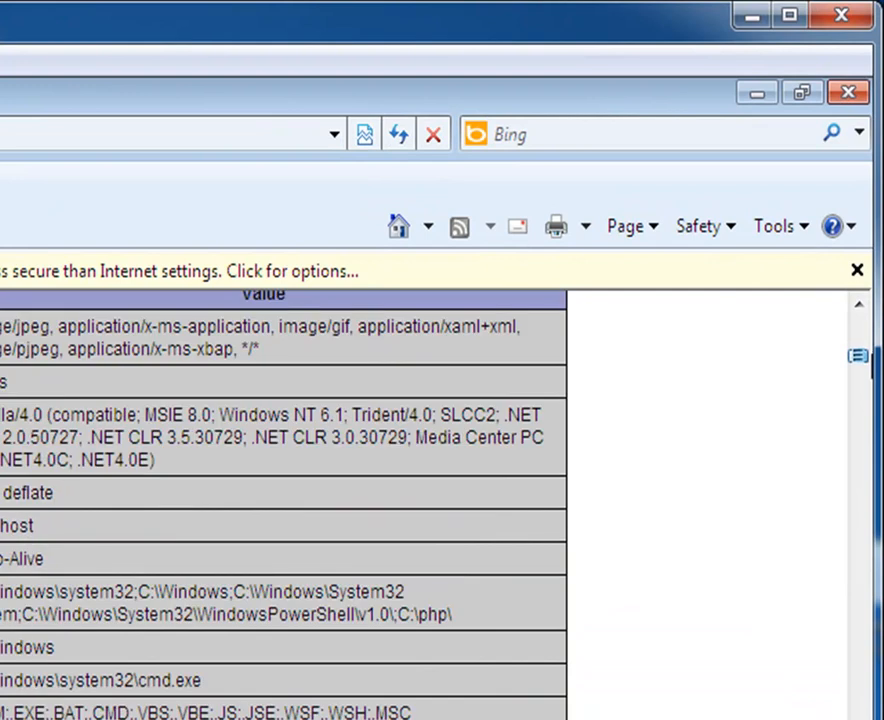
drag(857, 355, 857, 508)
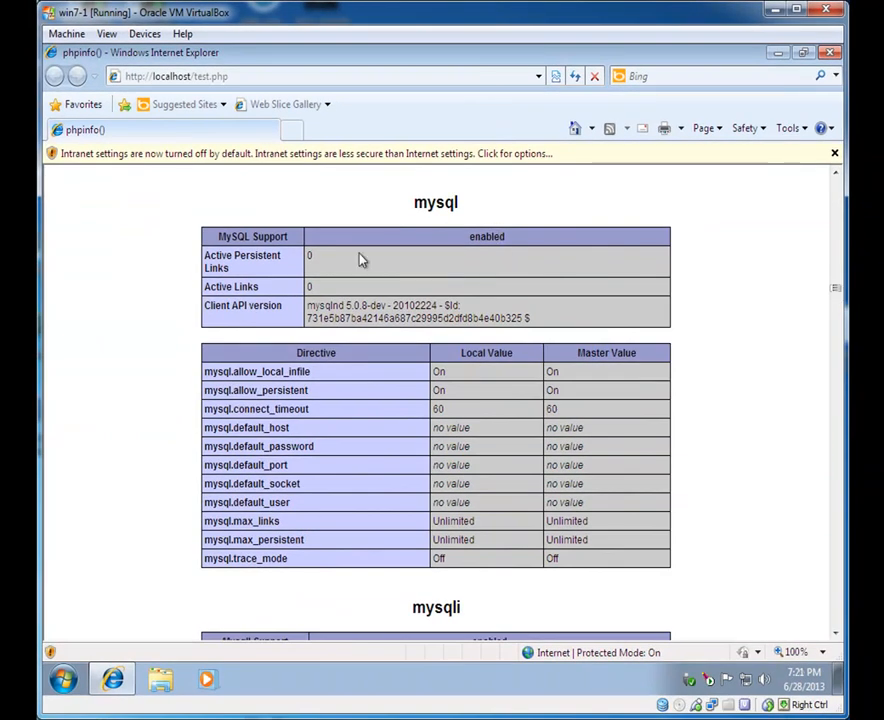